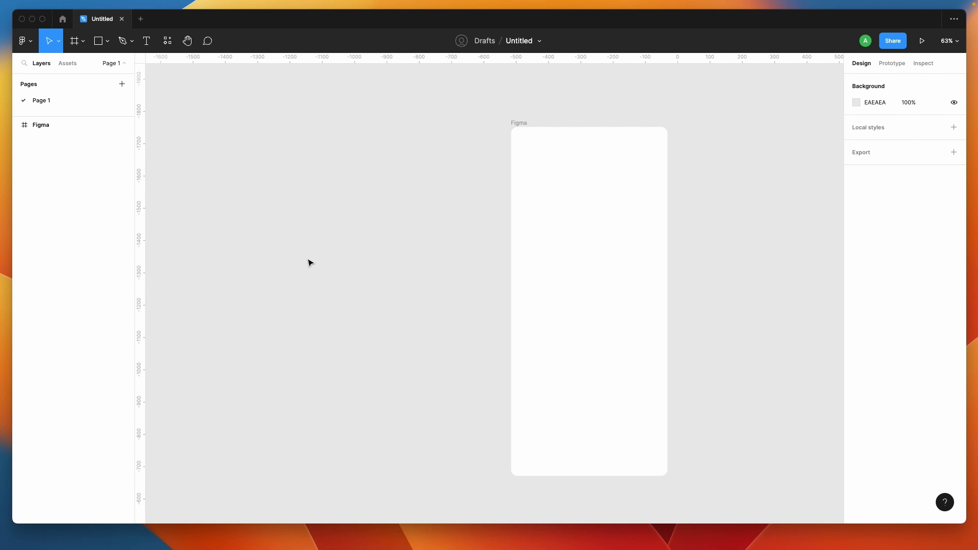
Draw a new frame to the left of the phone frame.
{"action": "left_click", "coordinate": [518, 123]}
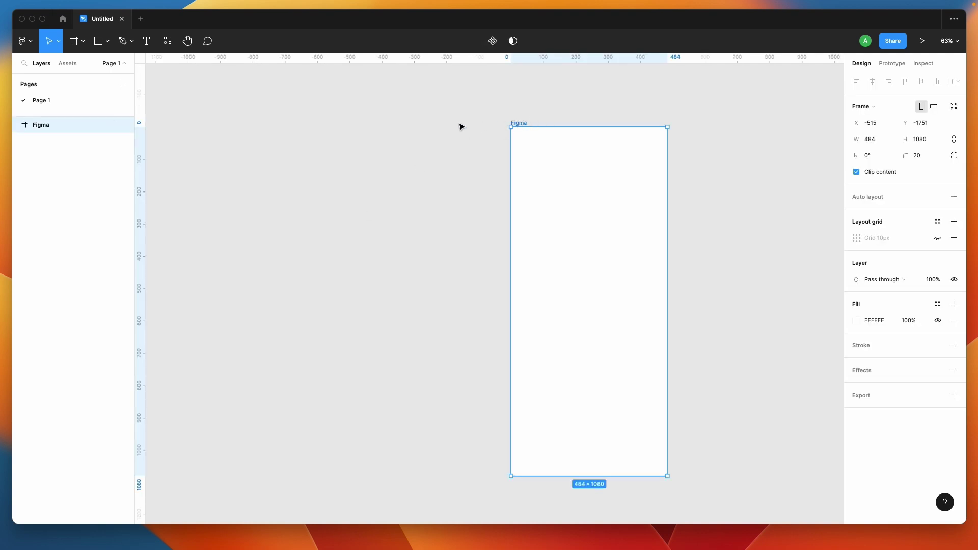
{"action": "left_click", "coordinate": [446, 147]}
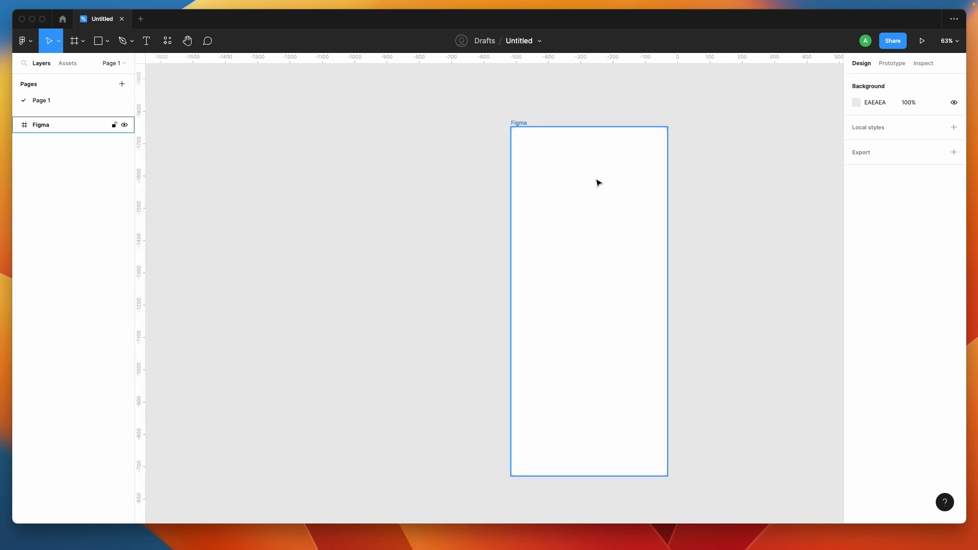
{"action": "left_click", "coordinate": [75, 41]}
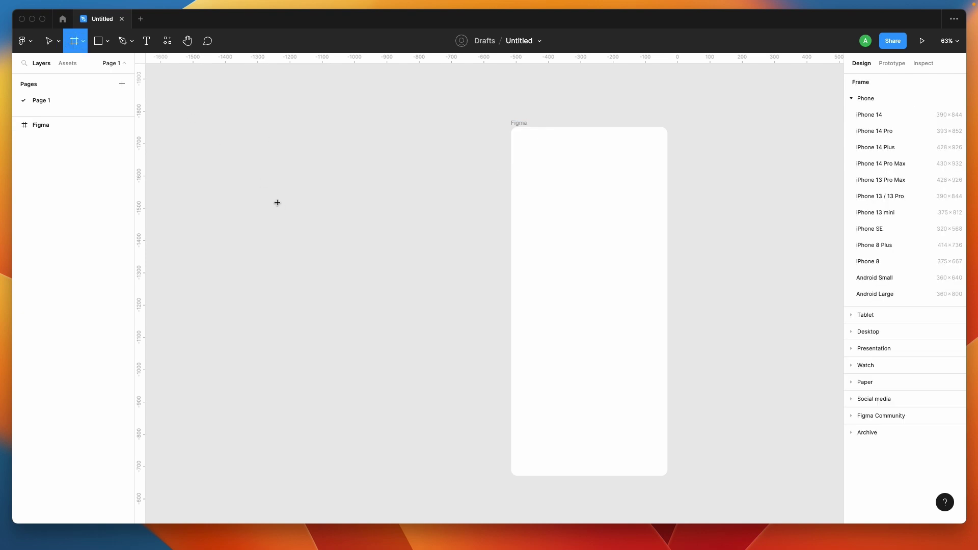
{"action": "left_click_drag", "start_coordinate": [238, 173], "coordinate": [350, 236]}
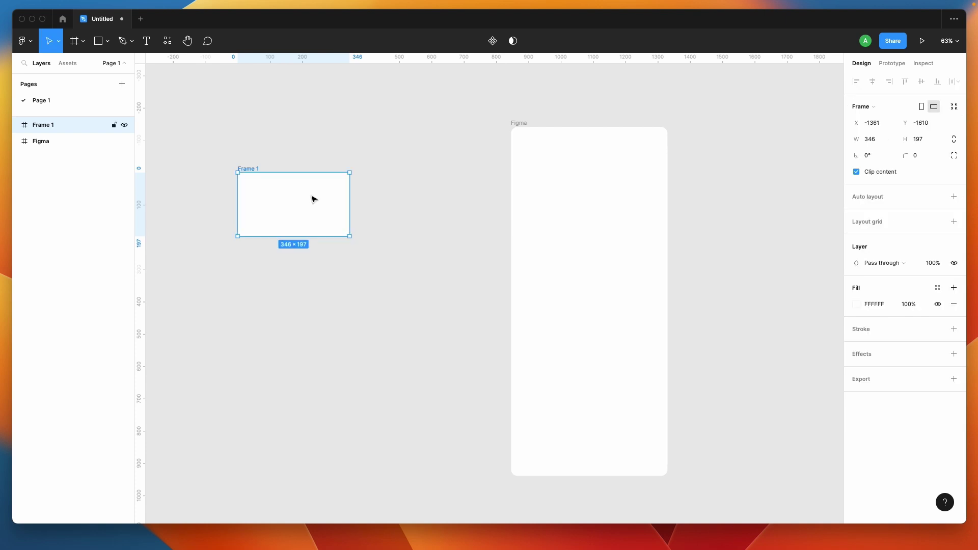
Set the new frame's width to 484.
{"action": "left_click", "coordinate": [512, 122]}
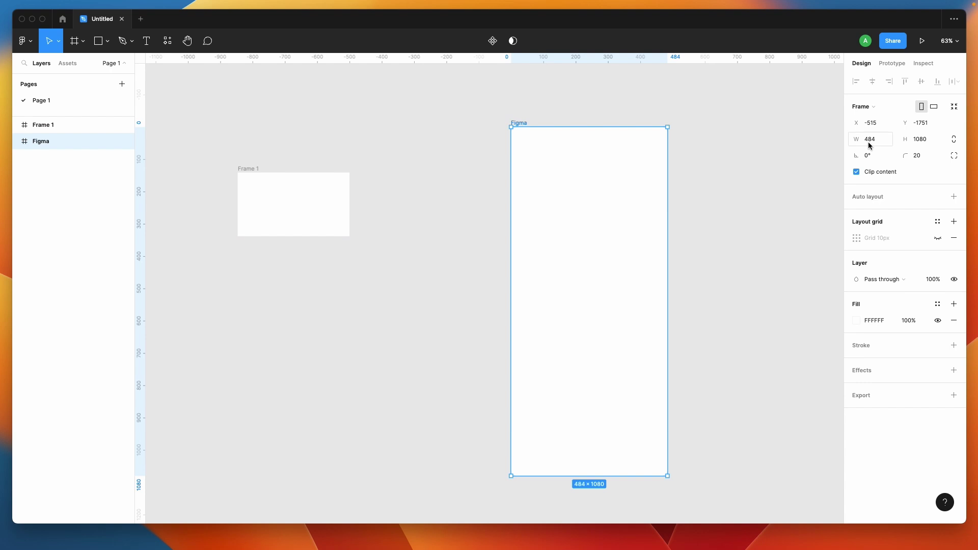
{"action": "left_click", "coordinate": [249, 174]}
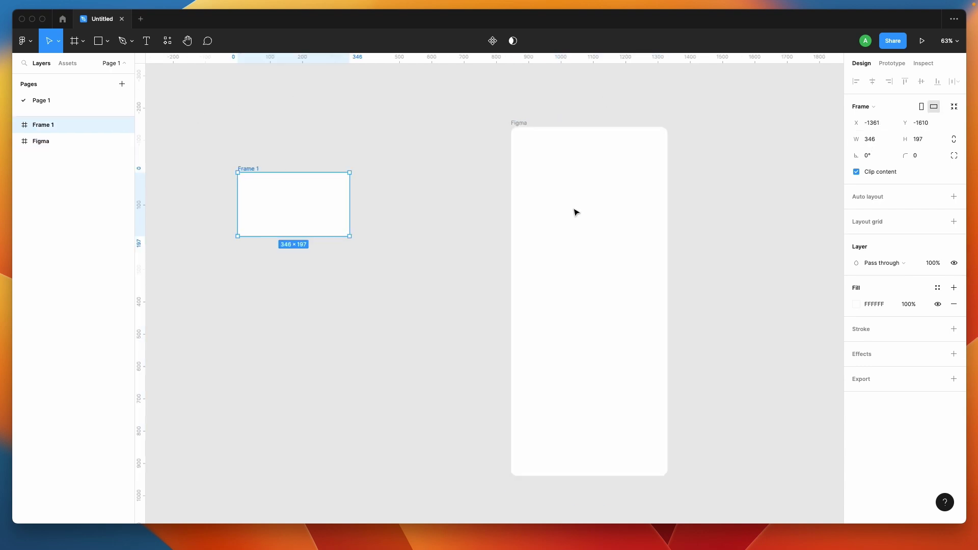
{"action": "left_click", "coordinate": [871, 139]}
{"action": "type", "text": "48"}
{"action": "key", "text": "Return"}
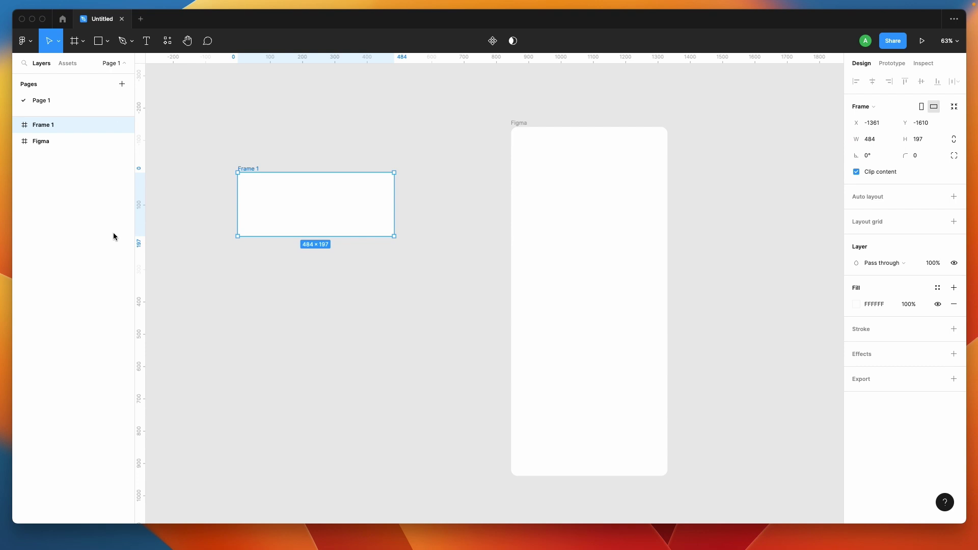
Rename the frame to 'Slider Container'.
{"action": "left_click", "coordinate": [267, 348]}
{"action": "left_click", "coordinate": [254, 171]}
{"action": "double_click", "coordinate": [252, 169]}
{"action": "type", "text": "Slider Container"}
{"action": "key", "text": "Return"}
Set the Slider Container height to 250.
{"action": "left_click", "coordinate": [927, 145]}
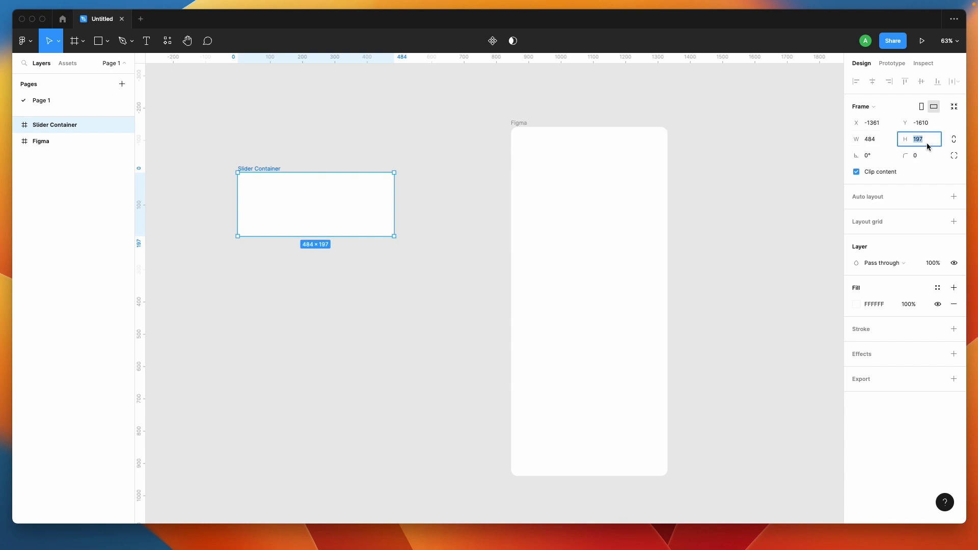
{"action": "type", "text": "3"}
{"action": "type", "text": "50"}
{"action": "key", "text": "Return"}
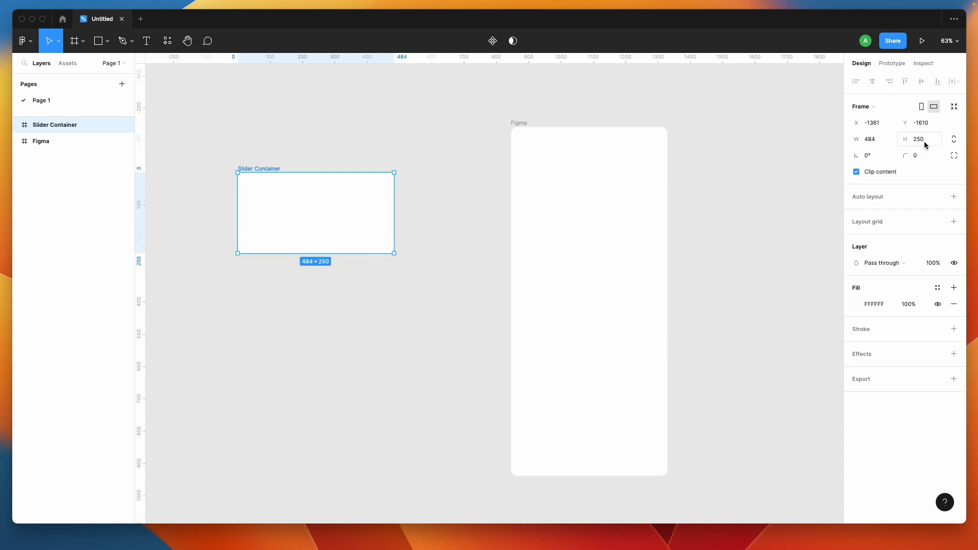
{"action": "left_click", "coordinate": [313, 346]}
{"action": "left_click", "coordinate": [262, 168]}
Draw a tall narrow frame below Slider Container with a grey 868686 fill.
{"action": "scroll", "coordinate": [233, 199], "scroll_direction": "down", "scroll_amount": 5}
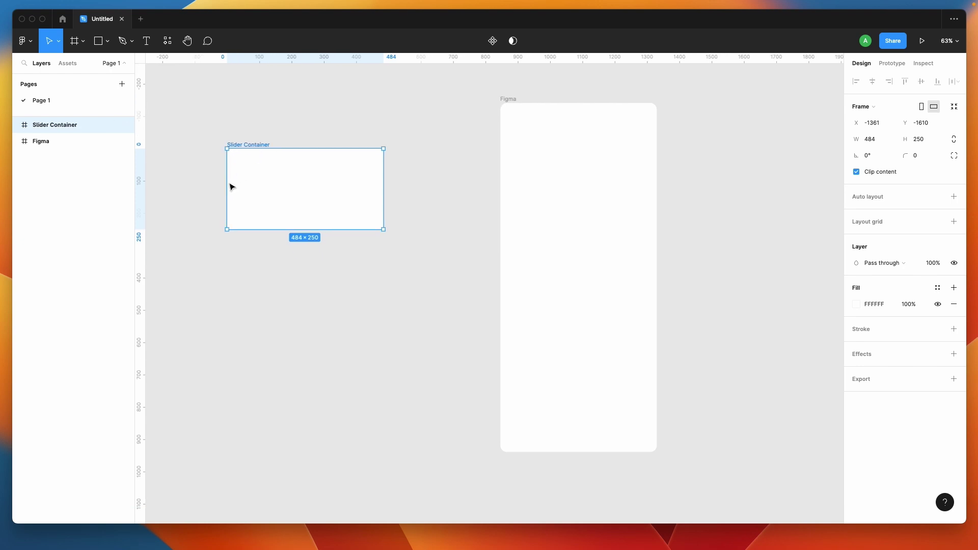
{"action": "scroll", "coordinate": [236, 212], "scroll_direction": "up", "scroll_amount": 3}
{"action": "scroll", "coordinate": [235, 212], "scroll_direction": "up", "scroll_amount": 2, "text": "ctrl"}
{"action": "scroll", "coordinate": [236, 212], "scroll_direction": "up", "scroll_amount": 1}
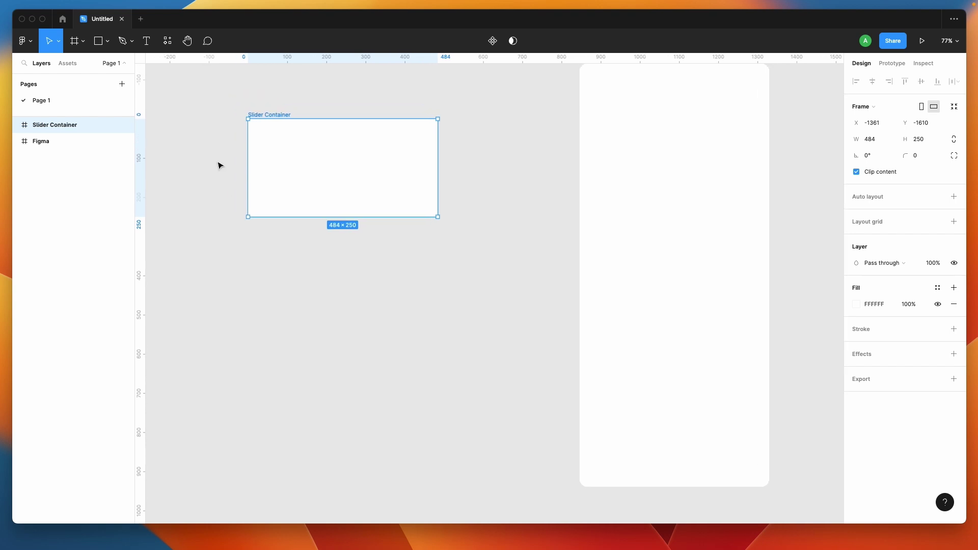
{"action": "left_click", "coordinate": [74, 40]}
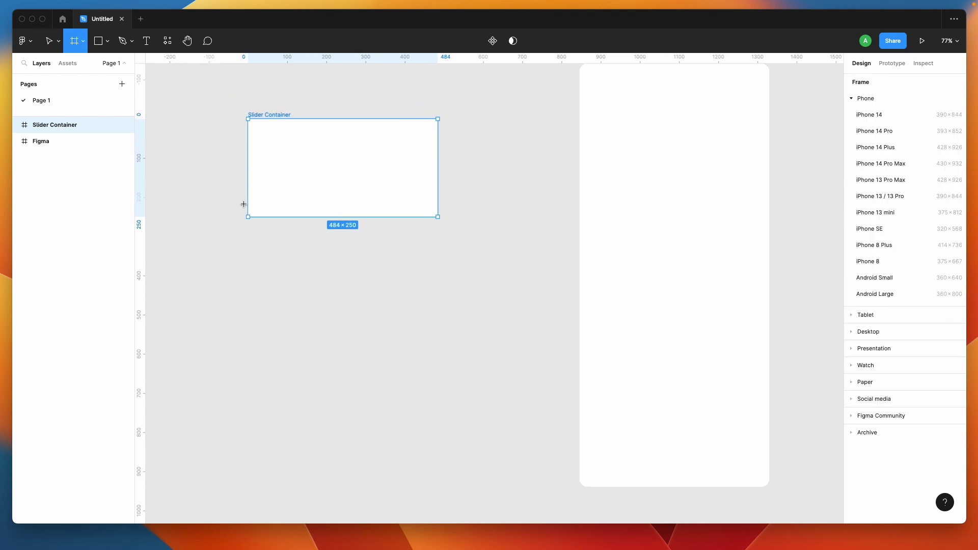
{"action": "left_click_drag", "start_coordinate": [248, 248], "coordinate": [269, 310]}
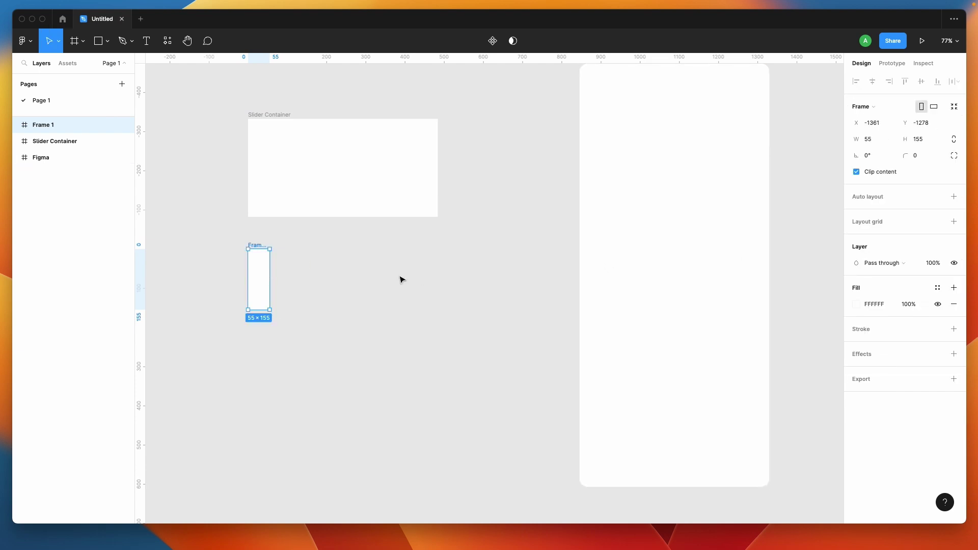
{"action": "left_click", "coordinate": [856, 304]}
{"action": "left_click_drag", "start_coordinate": [782, 319], "coordinate": [698, 333]}
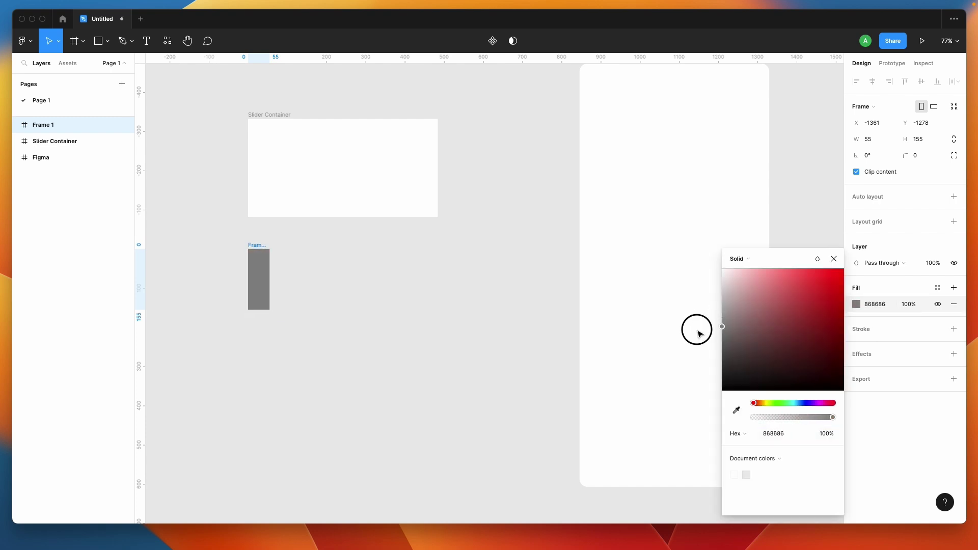
Rename the grey frame to 'Prev'.
{"action": "double_click", "coordinate": [255, 244]}
{"action": "type", "text": "Pre"}
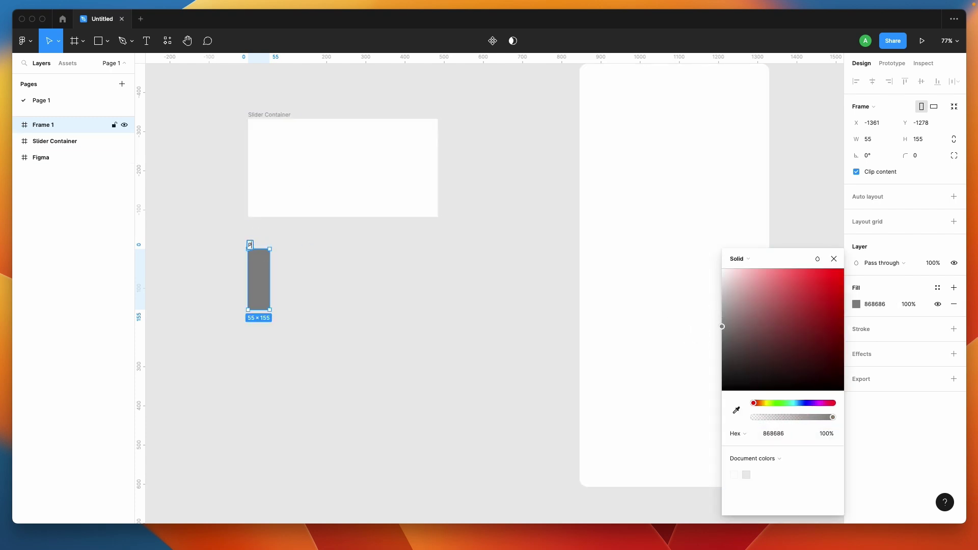
{"action": "key", "text": "Return"}
{"action": "left_click", "coordinate": [312, 310]}
{"action": "left_click", "coordinate": [258, 279]}
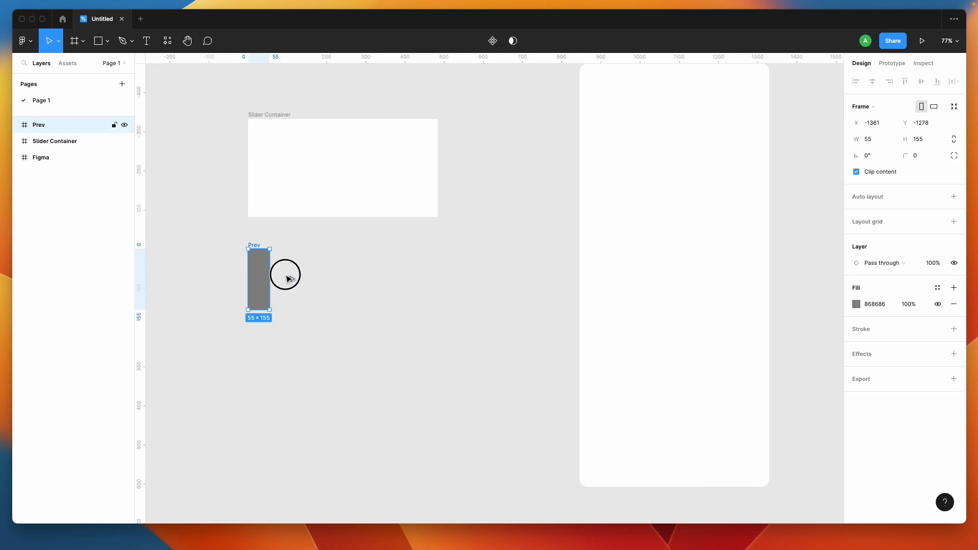
Duplicate Prev, name the copy 'Next' and place it further right.
{"action": "left_click_drag", "start_coordinate": [260, 279], "coordinate": [318, 279]}
{"action": "double_click", "coordinate": [312, 245]}
{"action": "type", "text": "Next"}
{"action": "key", "text": "Return"}
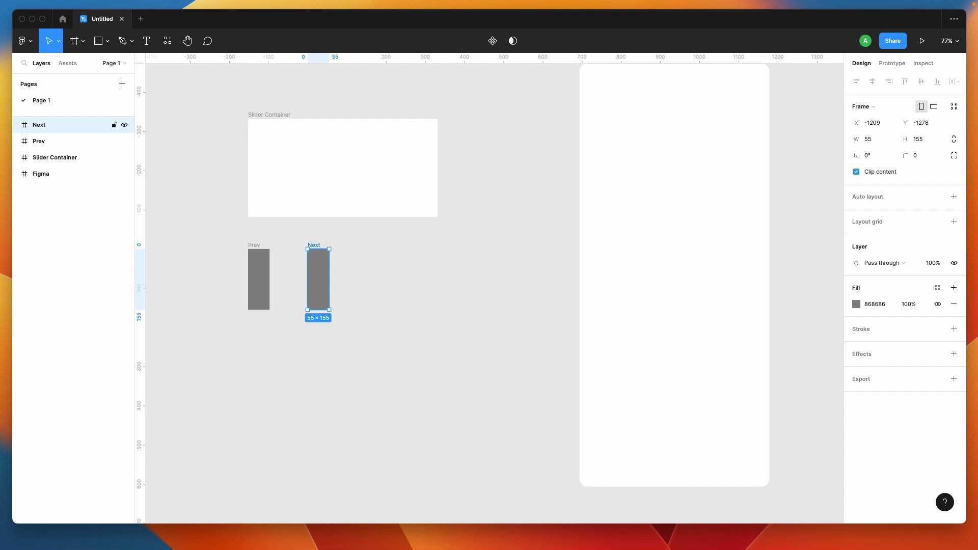
{"action": "left_click", "coordinate": [286, 319]}
{"action": "left_click_drag", "start_coordinate": [314, 249], "coordinate": [363, 248]}
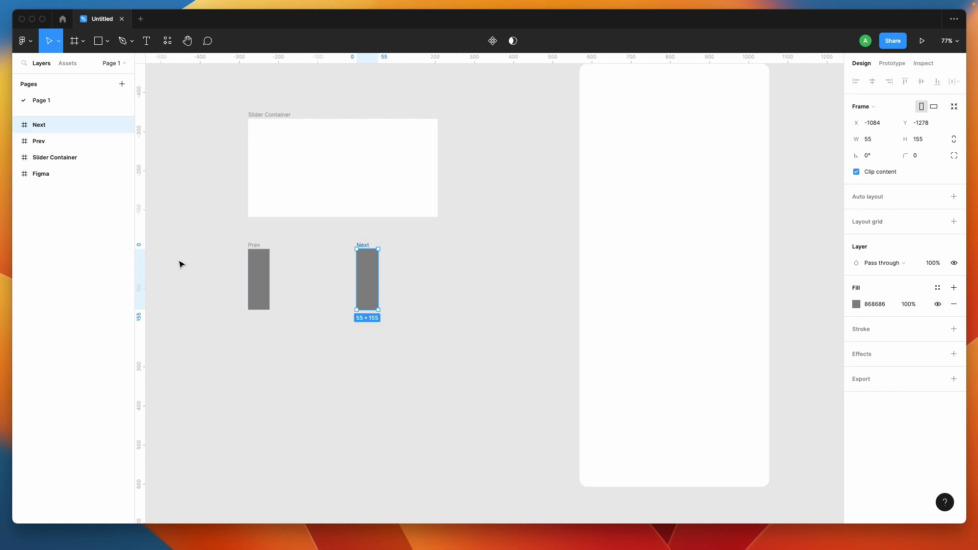
{"action": "left_click", "coordinate": [297, 316]}
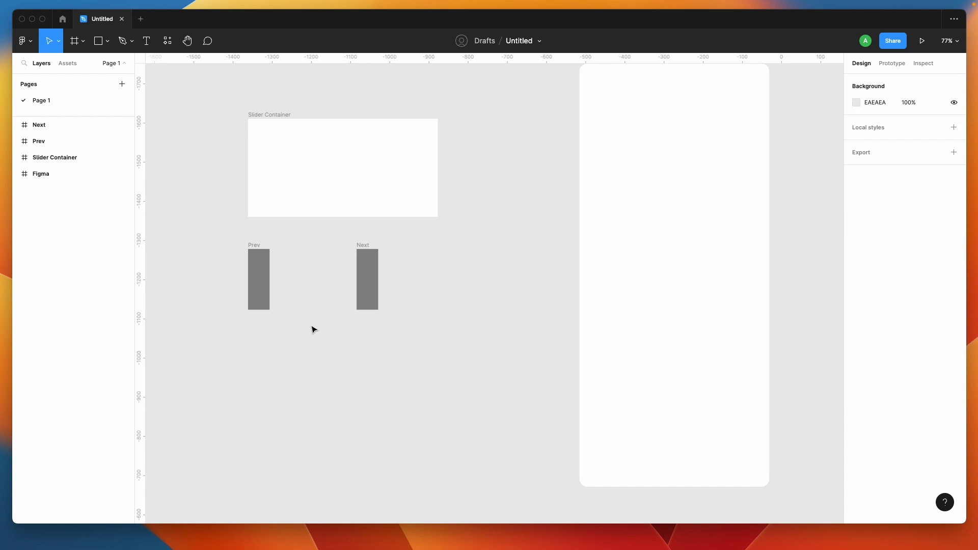
Draw a small frame named 'Adjuster' between Prev and Next.
{"action": "left_click", "coordinate": [75, 44]}
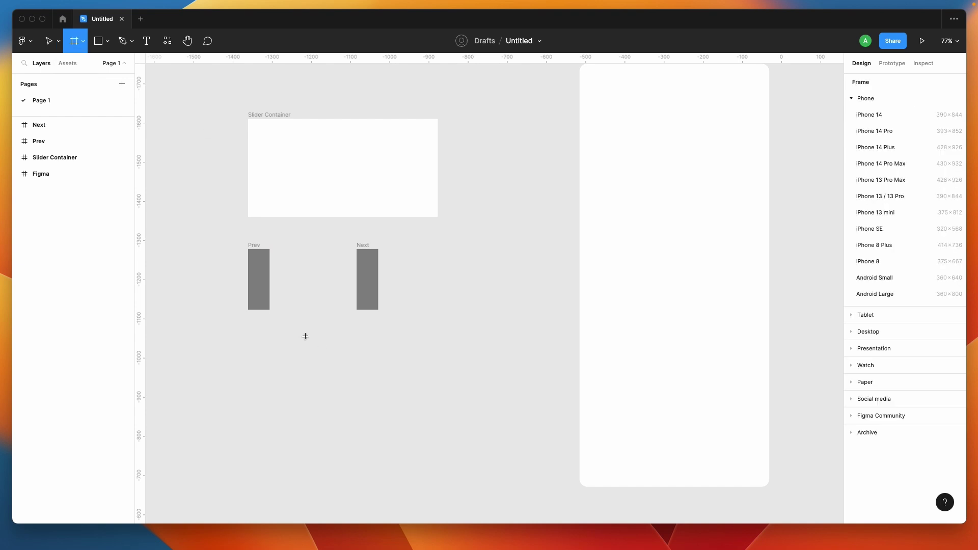
{"action": "left_click_drag", "start_coordinate": [282, 256], "coordinate": [329, 286]}
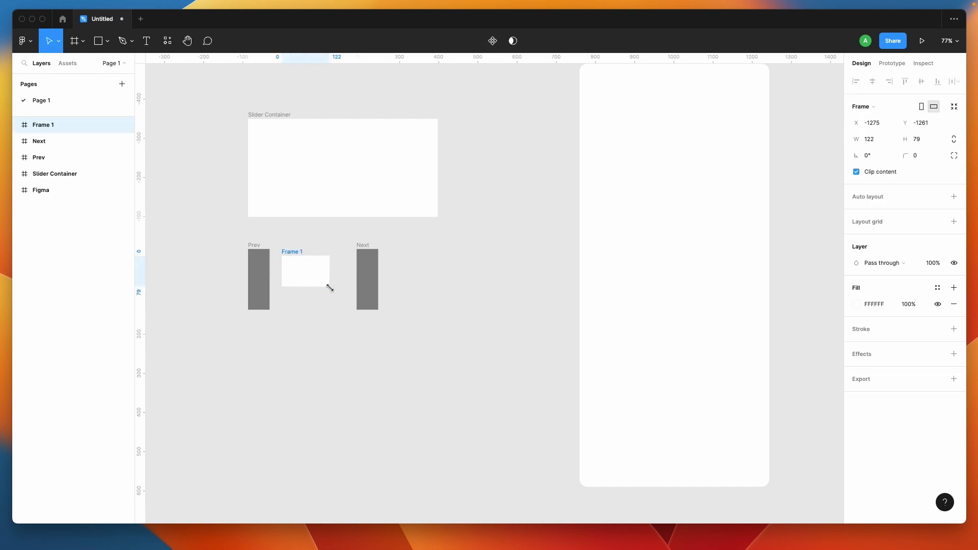
{"action": "double_click", "coordinate": [294, 251]}
{"action": "type", "text": "Adjuster"}
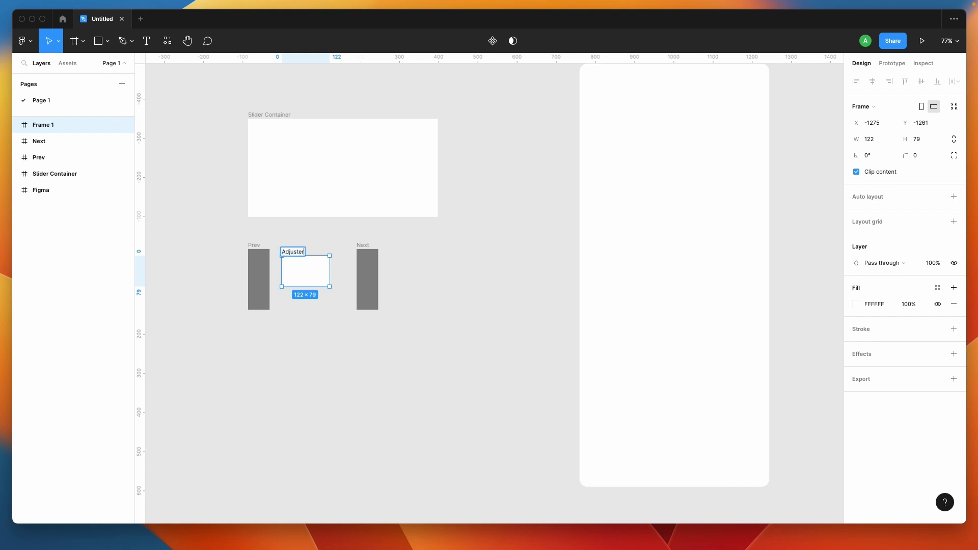
{"action": "key", "text": "Return"}
{"action": "left_click", "coordinate": [295, 336]}
Wrap Prev, Adjuster and Next in an auto-layout frame named 'Cotrolls'.
{"action": "left_click_drag", "start_coordinate": [224, 233], "coordinate": [424, 340]}
{"action": "key", "text": "shift+a"}
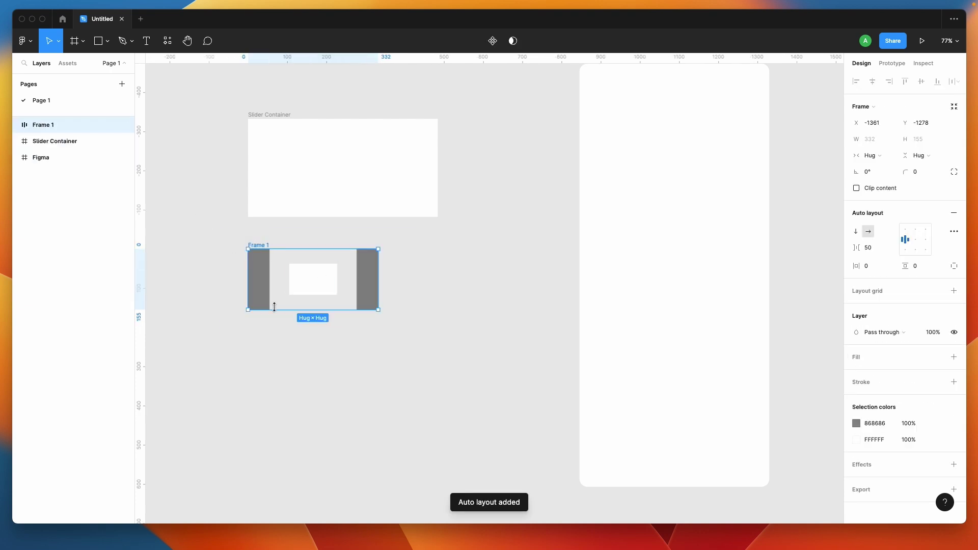
{"action": "double_click", "coordinate": [256, 245]}
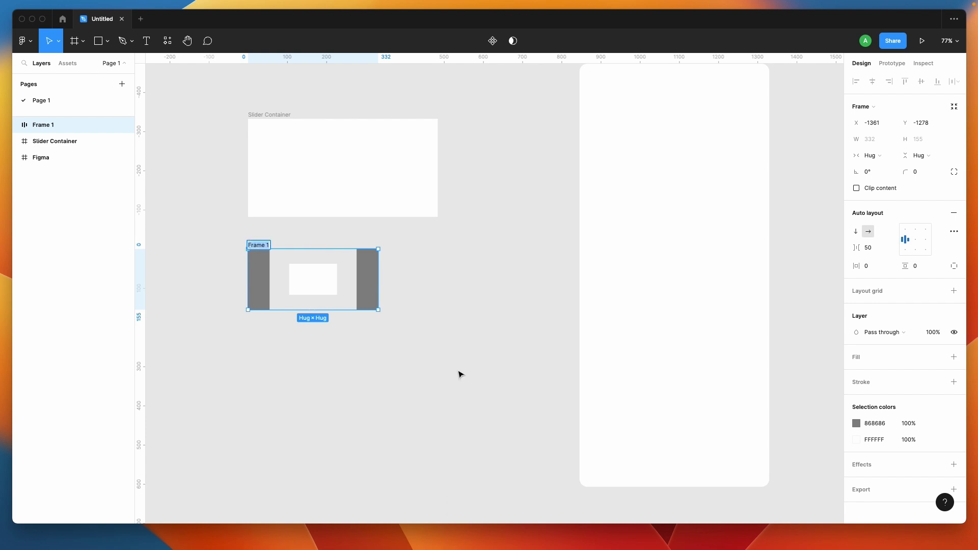
{"action": "type", "text": "Cotrolls"}
{"action": "key", "text": "Return"}
{"action": "left_click", "coordinate": [373, 381]}
Rename the middle Adjuster frame to 'indictor'.
{"action": "left_click", "coordinate": [301, 268]}
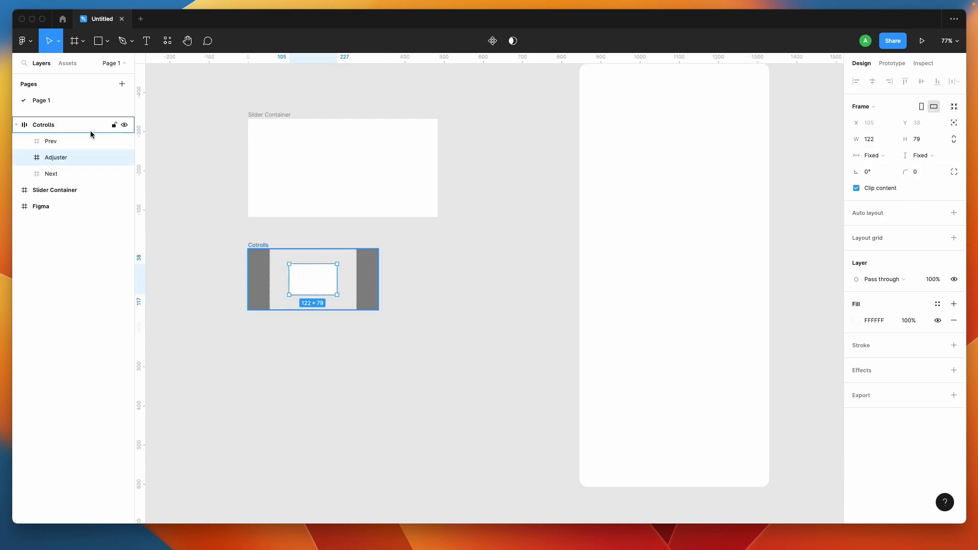
{"action": "double_click", "coordinate": [60, 158]}
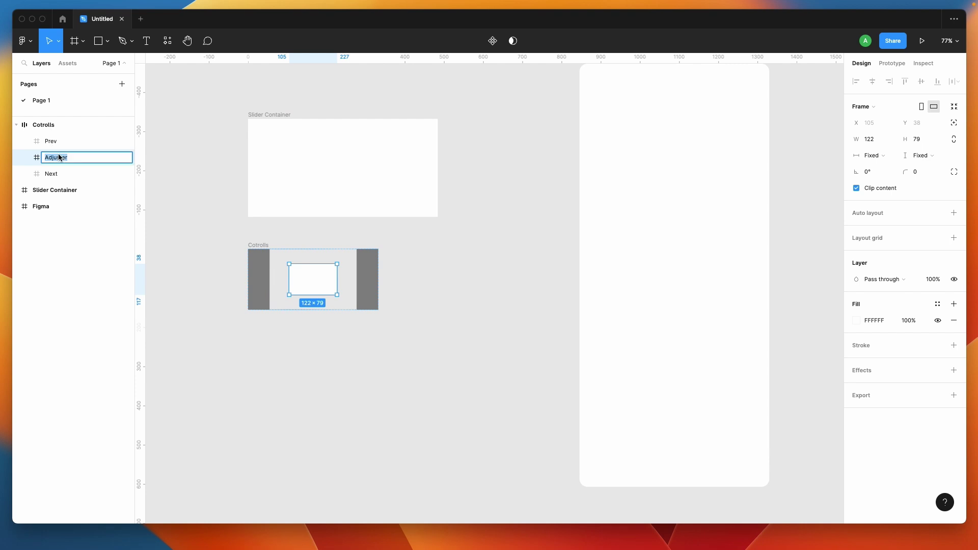
{"action": "type", "text": "indictor"}
{"action": "key", "text": "Return"}
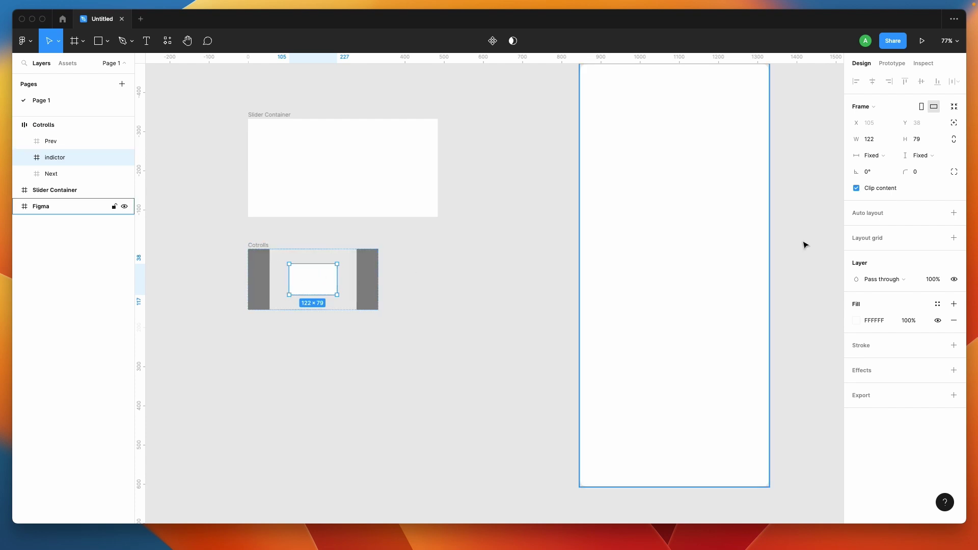
Make the indictor frame fill its container in both width and height.
{"action": "left_click", "coordinate": [877, 156]}
{"action": "left_click", "coordinate": [888, 171]}
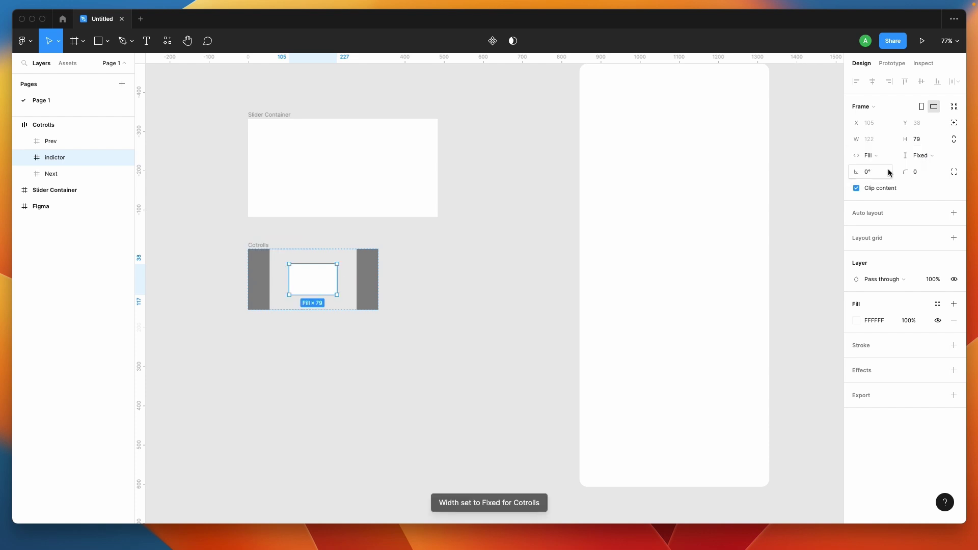
{"action": "left_click", "coordinate": [928, 162]}
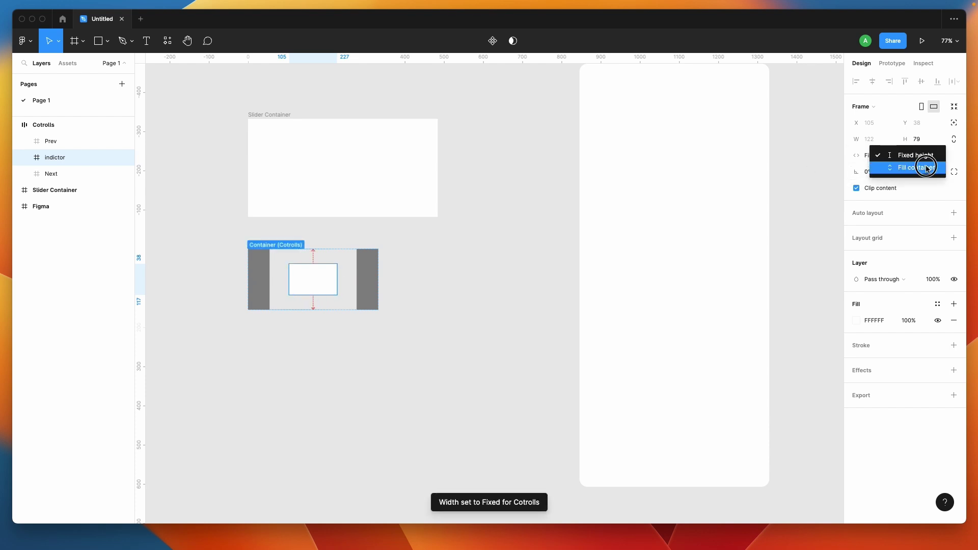
{"action": "left_click", "coordinate": [927, 167]}
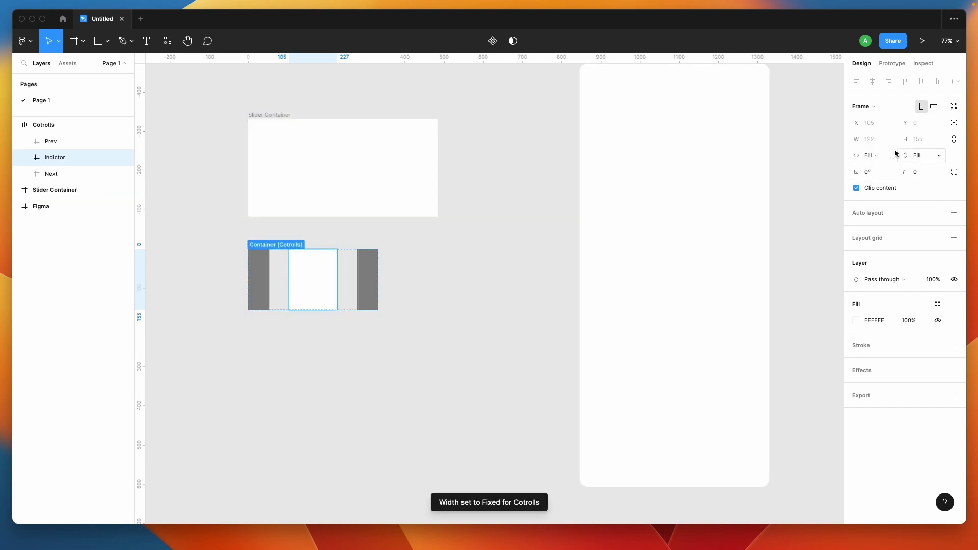
{"action": "left_click", "coordinate": [869, 155]}
{"action": "left_click", "coordinate": [476, 289]}
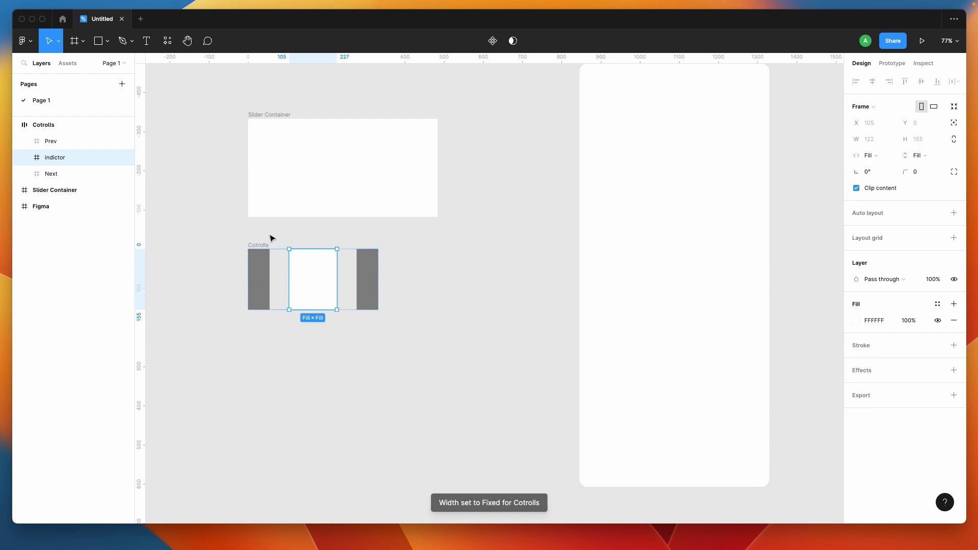
Set the spacing between items in Cotrolls to 0.
{"action": "left_click", "coordinate": [261, 243]}
{"action": "left_click", "coordinate": [870, 249]}
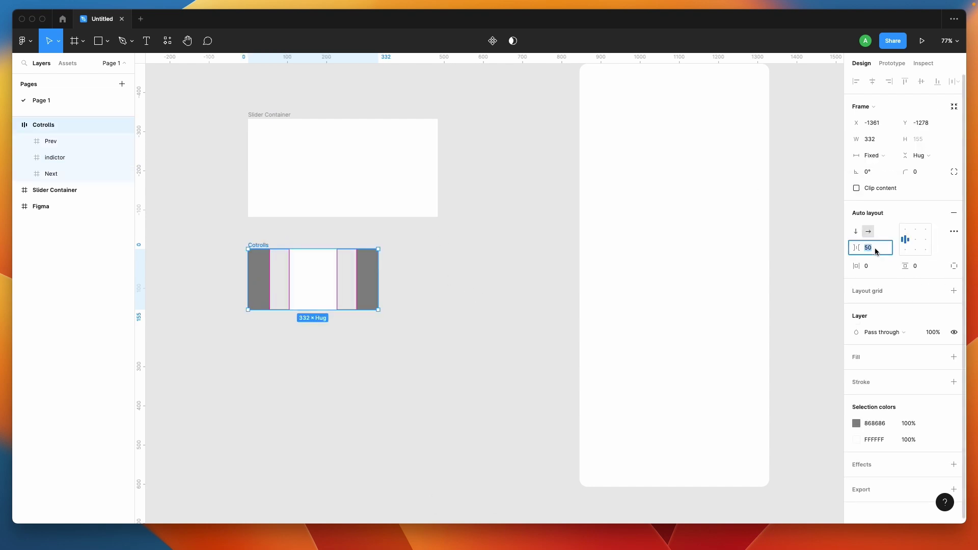
{"action": "type", "text": "0"}
{"action": "key", "text": "Return"}
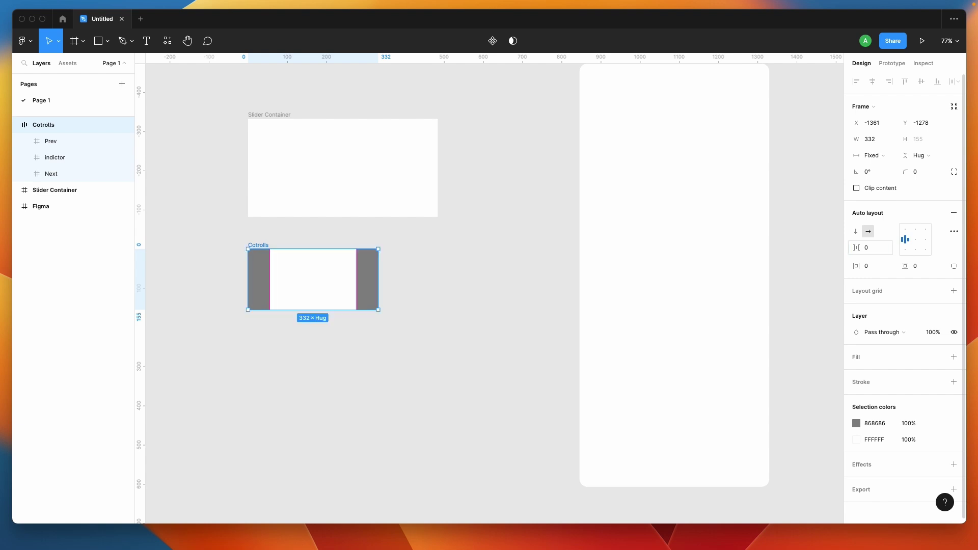
{"action": "left_click", "coordinate": [466, 351]}
Widen Cotrolls to 424 and align its contents to the bottom centre.
{"action": "left_click", "coordinate": [259, 245]}
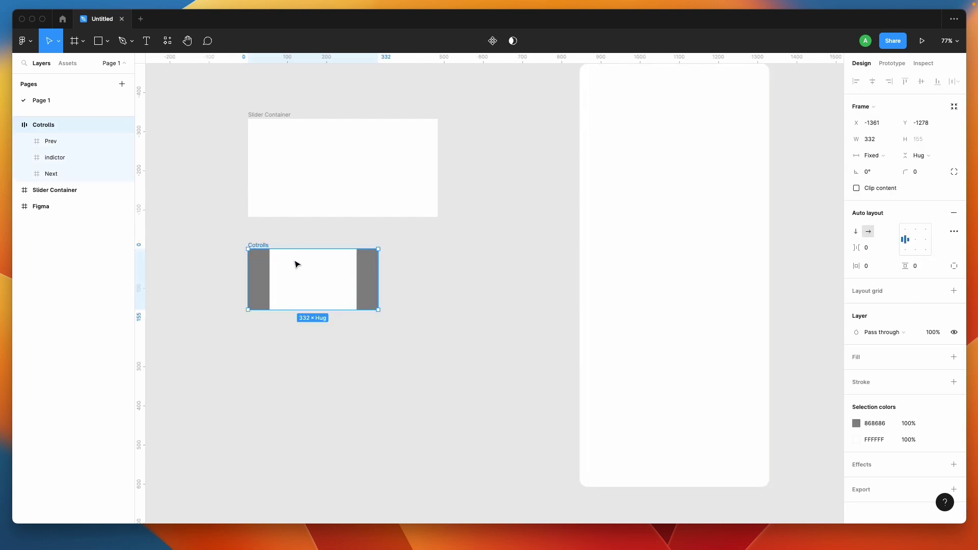
{"action": "left_click_drag", "start_coordinate": [378, 275], "coordinate": [414, 255]}
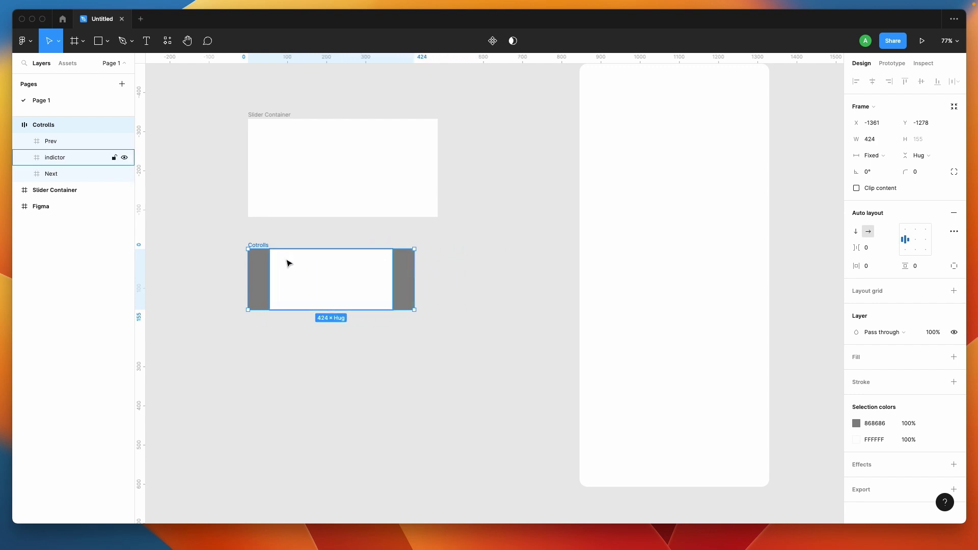
{"action": "left_click", "coordinate": [915, 250]}
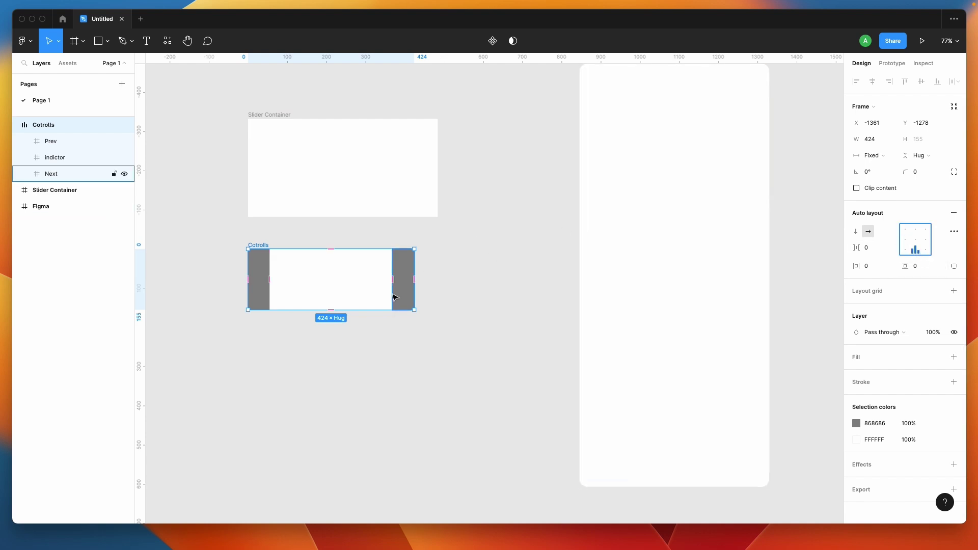
{"action": "left_click", "coordinate": [331, 269]}
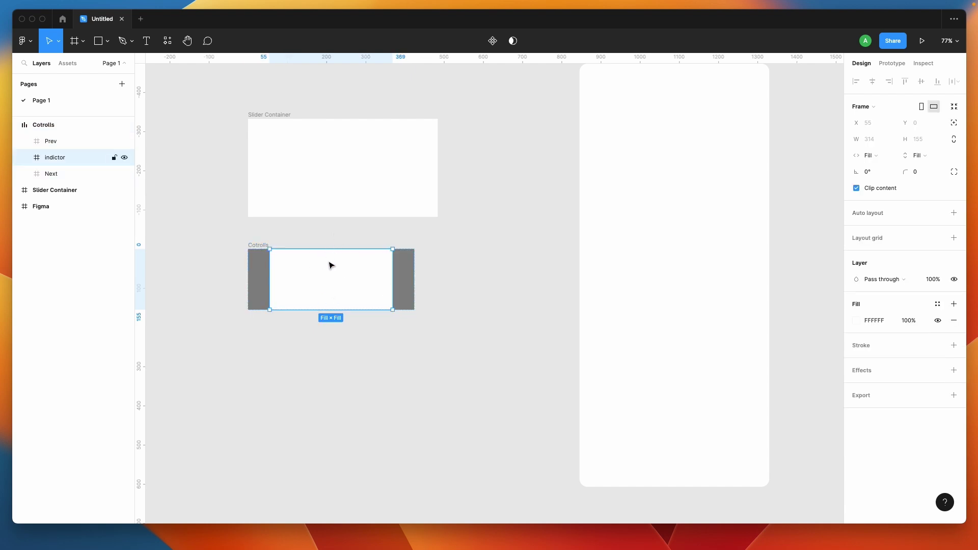
Draw a 16×16 circle below Cotrolls with a dark 262626 fill.
{"action": "left_click", "coordinate": [106, 43]}
{"action": "left_click", "coordinate": [87, 100]}
{"action": "left_click_drag", "start_coordinate": [301, 346], "coordinate": [308, 350]}
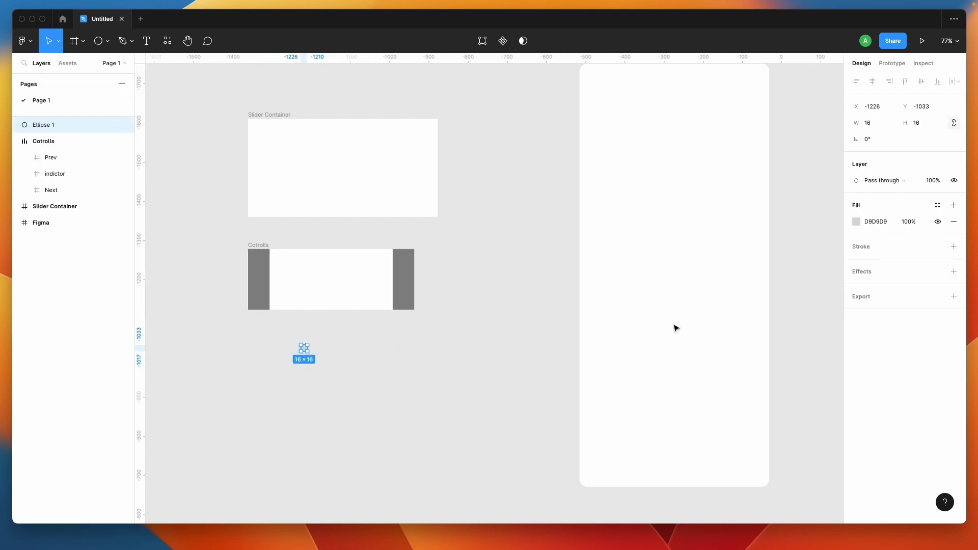
{"action": "left_click", "coordinate": [855, 222]}
{"action": "left_click", "coordinate": [773, 399]}
{"action": "type", "text": "262626"}
{"action": "key", "text": "Return"}
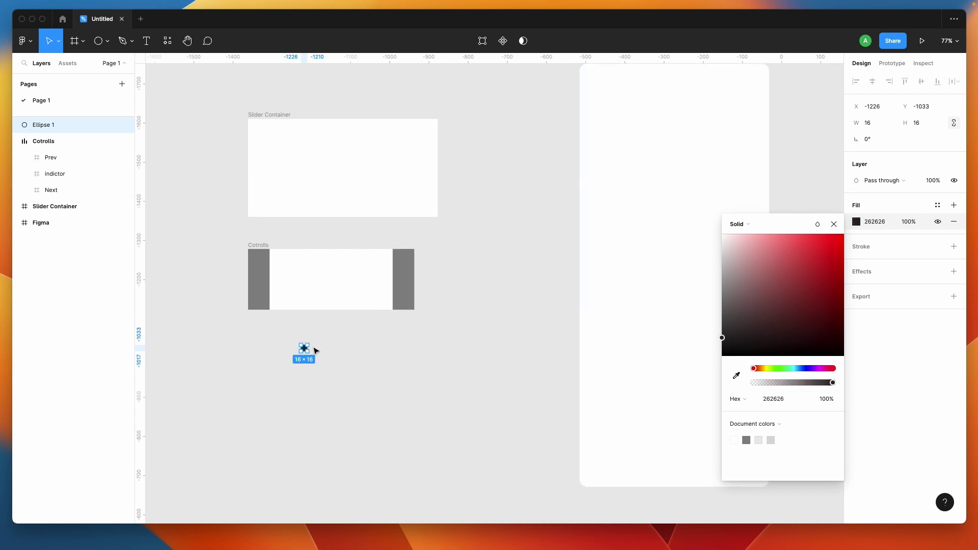
Move the dot into the indictor frame and select the three dots' parent frame.
{"action": "left_click_drag", "start_coordinate": [308, 351], "coordinate": [350, 298]}
{"action": "scroll", "coordinate": [308, 300], "scroll_direction": "up", "scroll_amount": 5}
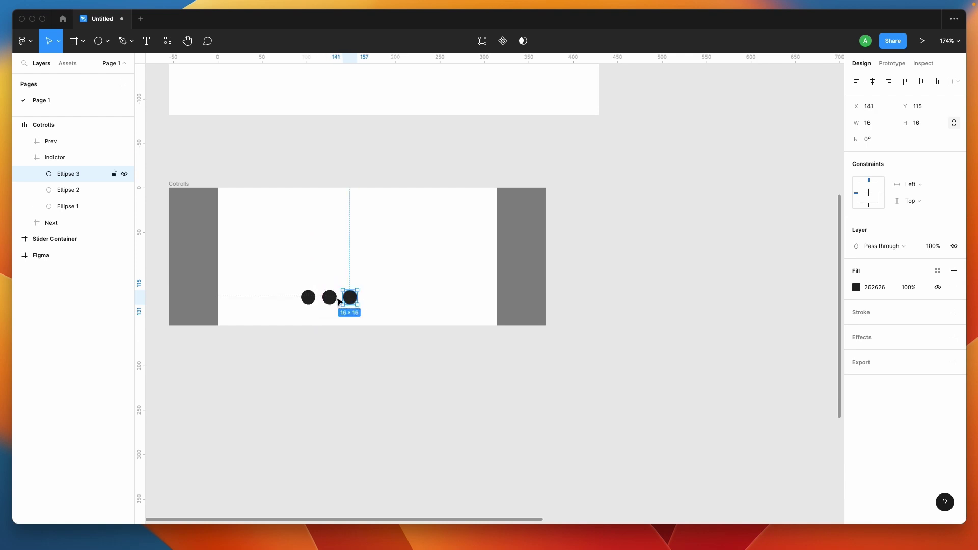
{"action": "left_click", "coordinate": [330, 297], "text": "shift"}
{"action": "left_click", "coordinate": [304, 298], "text": "shift"}
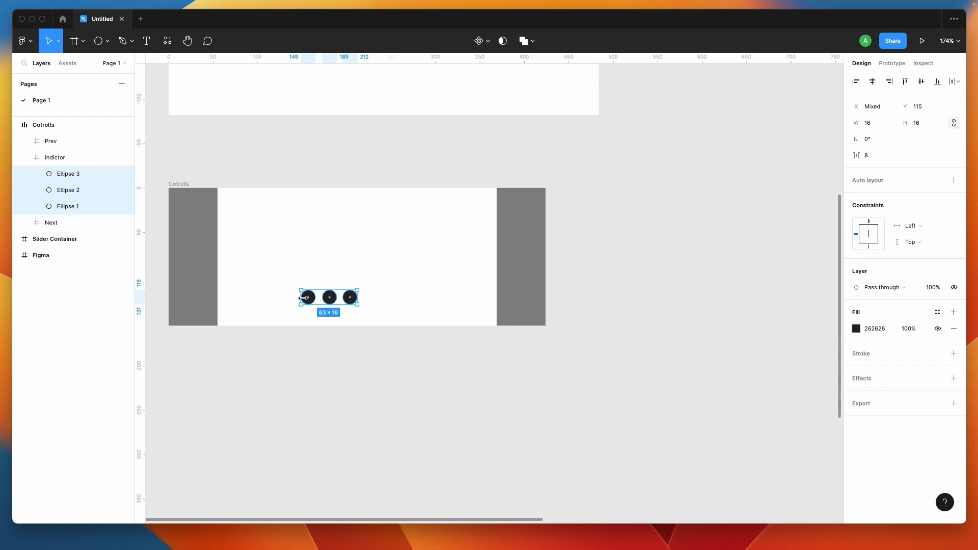
{"action": "key", "text": "Escape"}
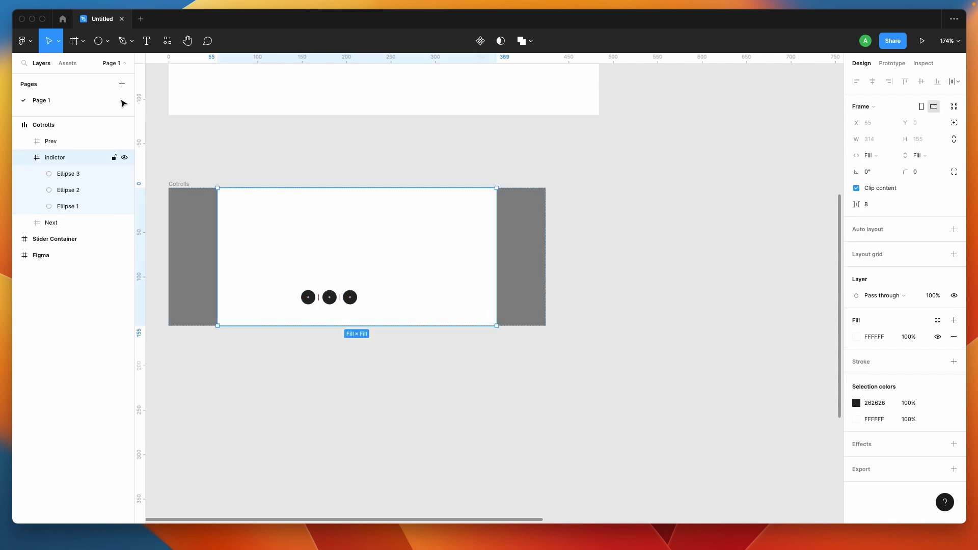
Give indictor auto layout, bottom-centre alignment and vertical padding of 10.
{"action": "left_click", "coordinate": [954, 233]}
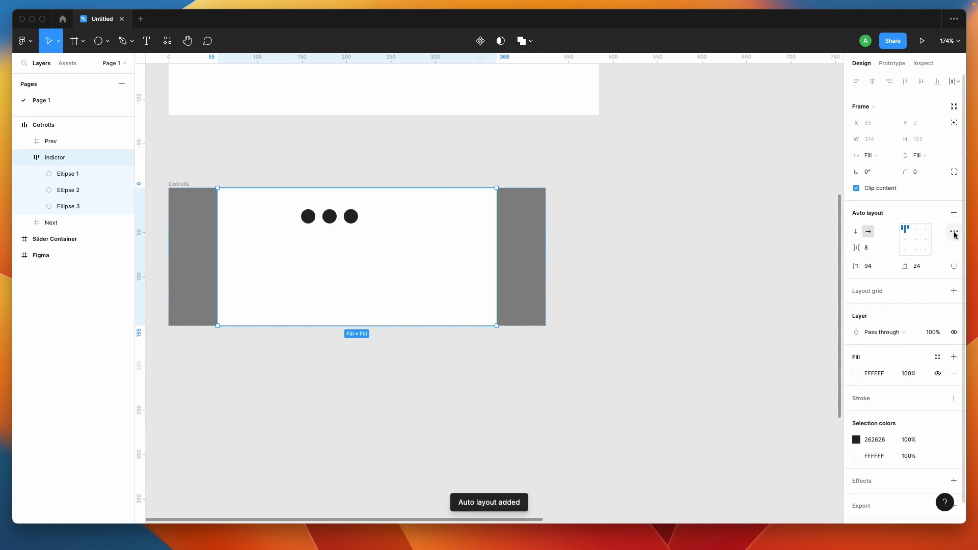
{"action": "left_click", "coordinate": [916, 251]}
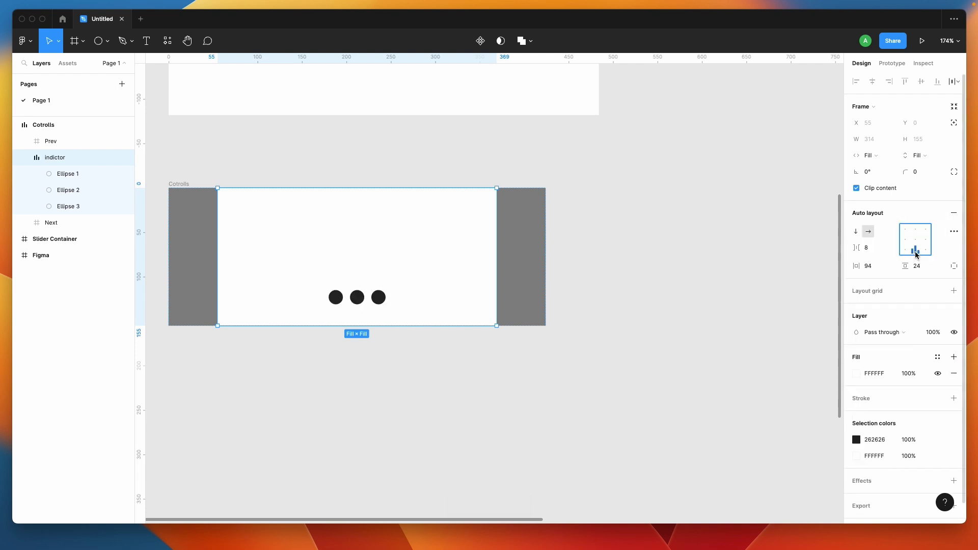
{"action": "left_click", "coordinate": [930, 265]}
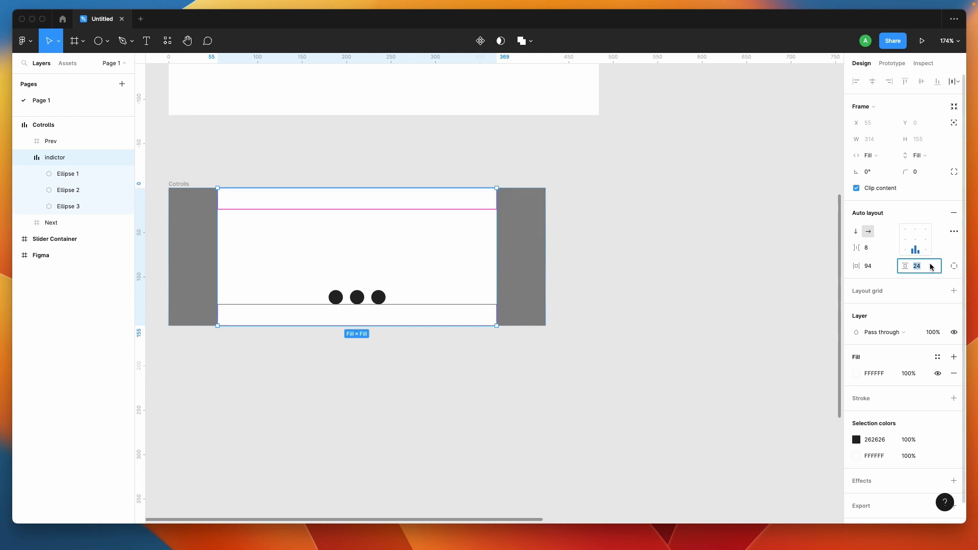
{"action": "type", "text": "15"}
{"action": "key", "text": "Return"}
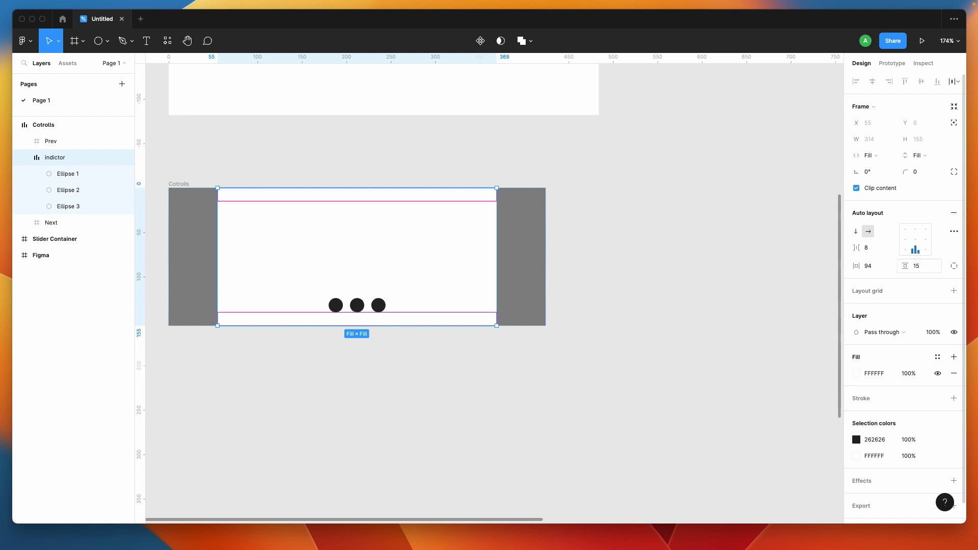
{"action": "left_click", "coordinate": [926, 267]}
{"action": "type", "text": "1"}
{"action": "key", "text": "Return"}
{"action": "left_click", "coordinate": [375, 402]}
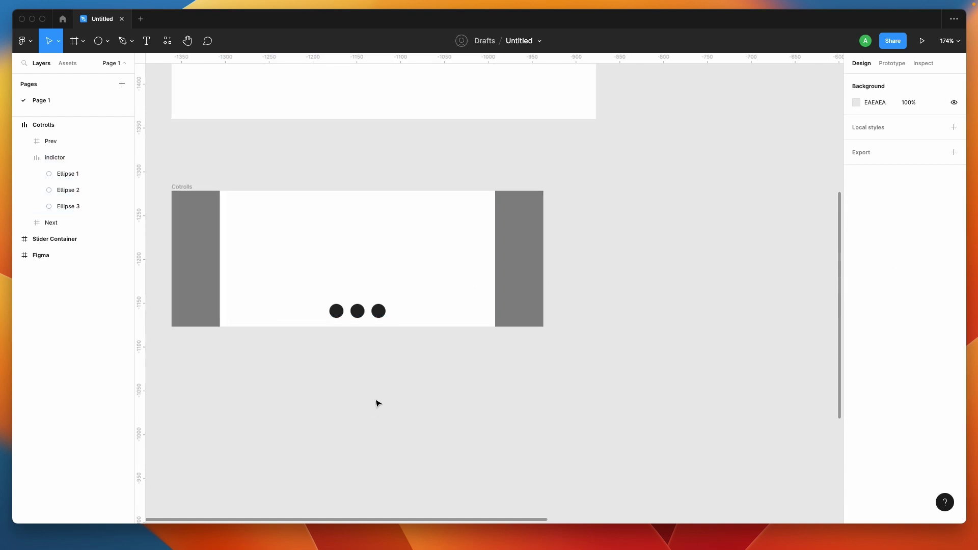
Narrow Cotrolls to 296 wide with its height hugging its contents.
{"action": "scroll", "coordinate": [375, 402], "scroll_direction": "down", "scroll_amount": 3}
{"action": "left_click", "coordinate": [262, 254]}
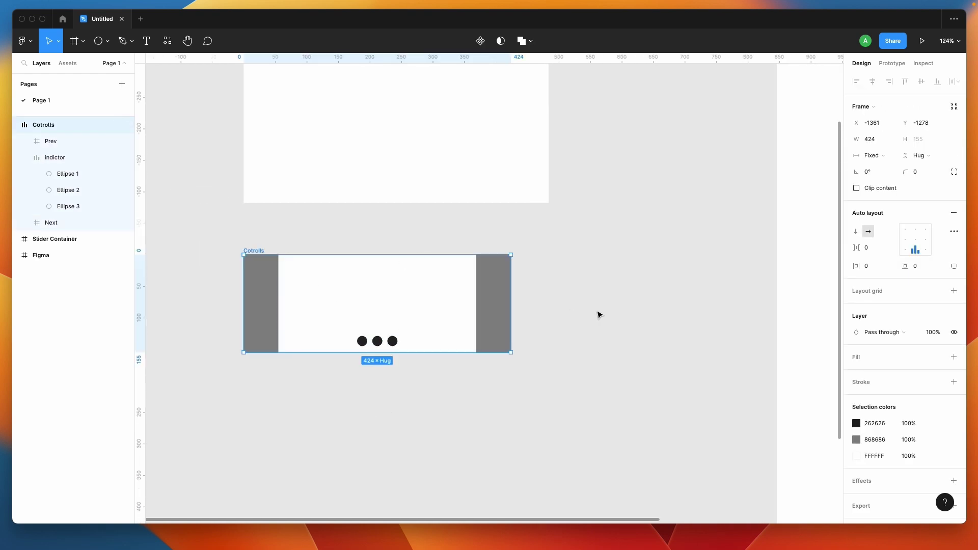
{"action": "left_click_drag", "start_coordinate": [509, 289], "coordinate": [430, 306]}
{"action": "left_click_drag", "start_coordinate": [380, 353], "coordinate": [384, 417]}
{"action": "double_click", "coordinate": [385, 418]}
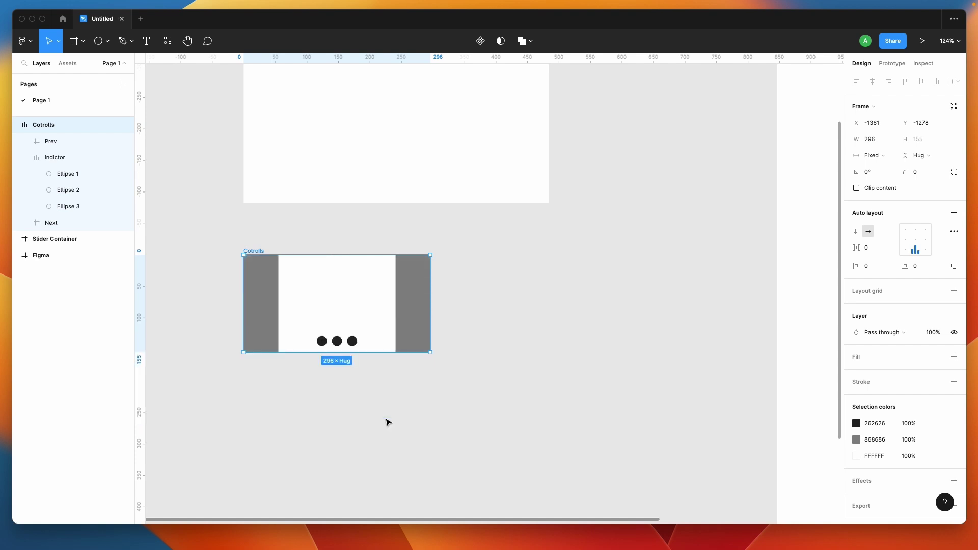
Set Prev, indictor and Next to fill container height with fixed width.
{"action": "left_click", "coordinate": [84, 142]}
{"action": "left_click", "coordinate": [76, 224], "text": "shift"}
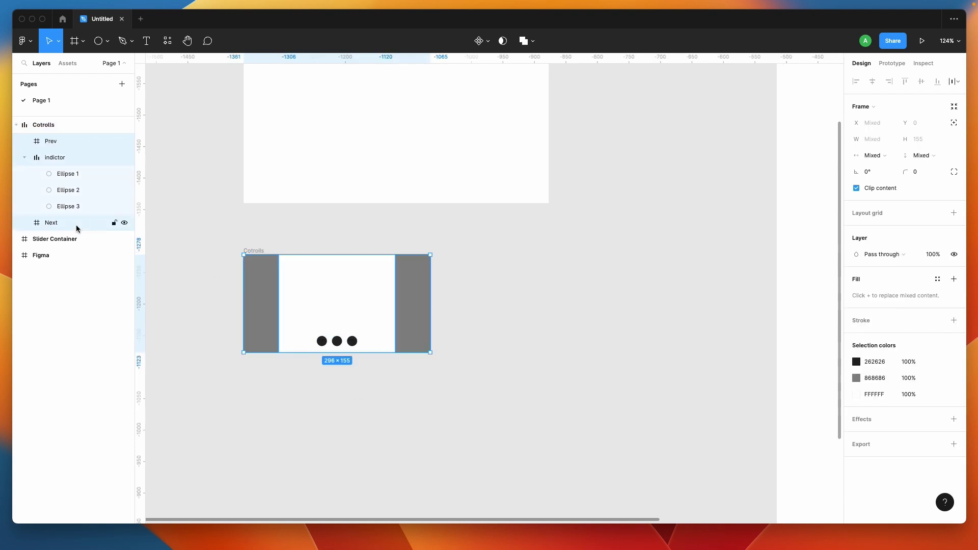
{"action": "left_click", "coordinate": [927, 160]}
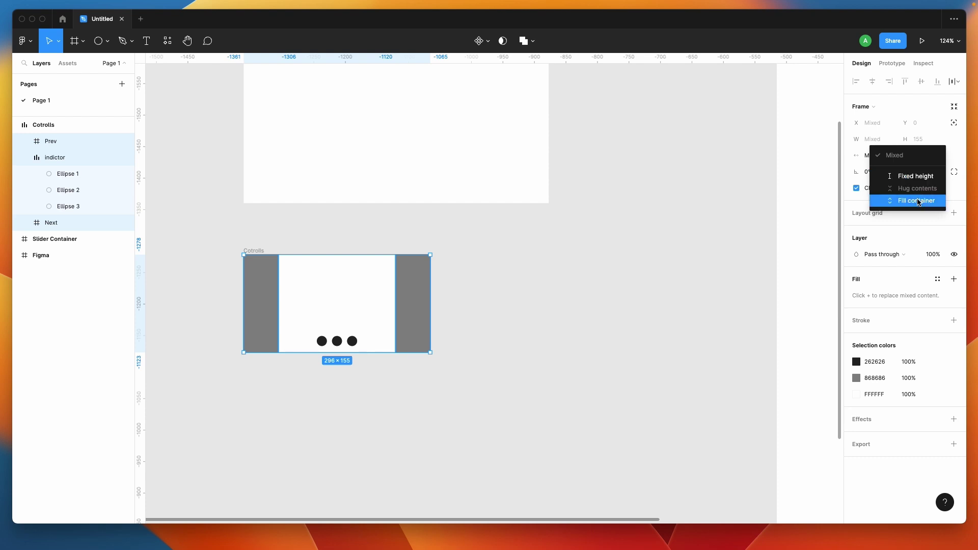
{"action": "left_click", "coordinate": [916, 201]}
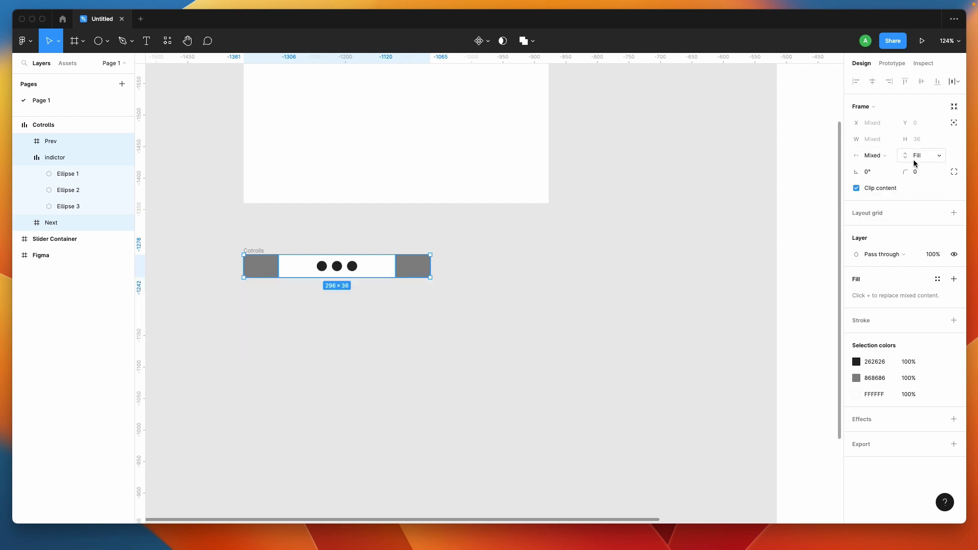
{"action": "left_click", "coordinate": [886, 157]}
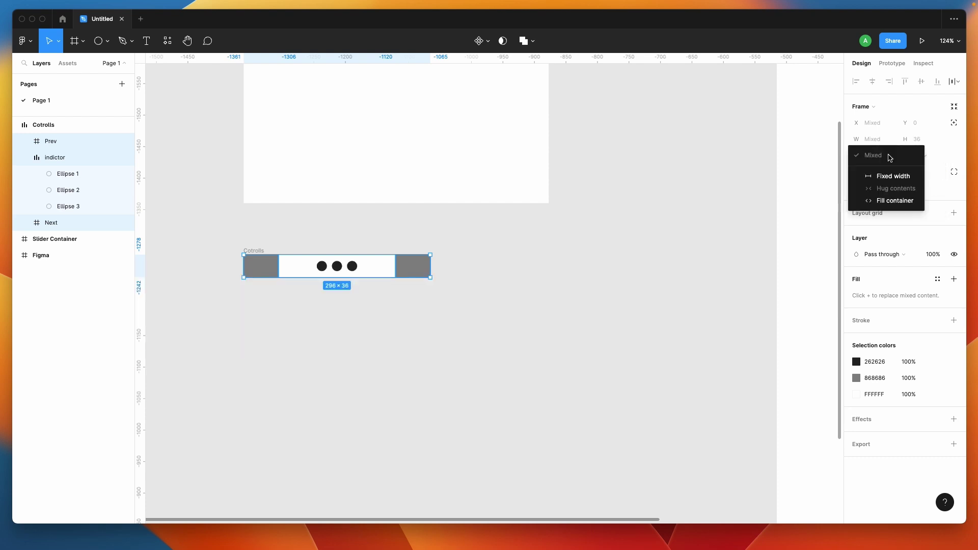
{"action": "left_click", "coordinate": [900, 178]}
Drag the Cotrolls bottom edge down to make it taller.
{"action": "left_click", "coordinate": [615, 241]}
{"action": "left_click", "coordinate": [253, 249]}
{"action": "left_click_drag", "start_coordinate": [306, 277], "coordinate": [305, 373]}
{"action": "left_click", "coordinate": [470, 349]}
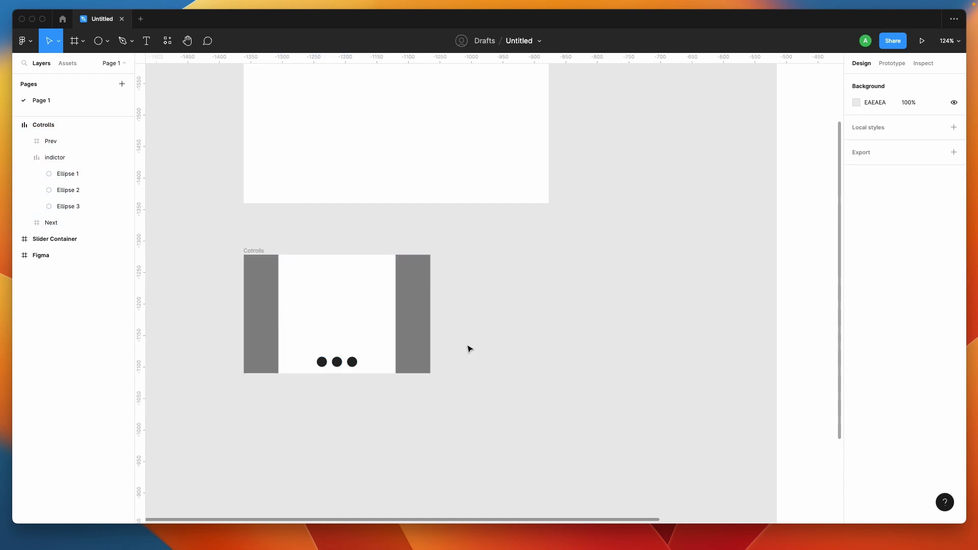
Draw a 322×170 frame below Cotrolls and name it 'Slide'.
{"action": "scroll", "coordinate": [467, 346], "scroll_direction": "down", "scroll_amount": 5}
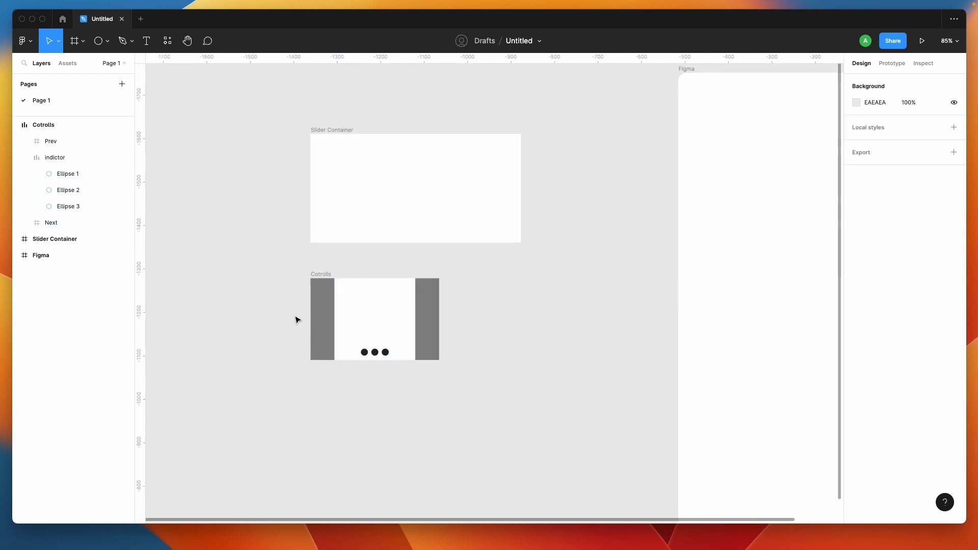
{"action": "left_click", "coordinate": [75, 40]}
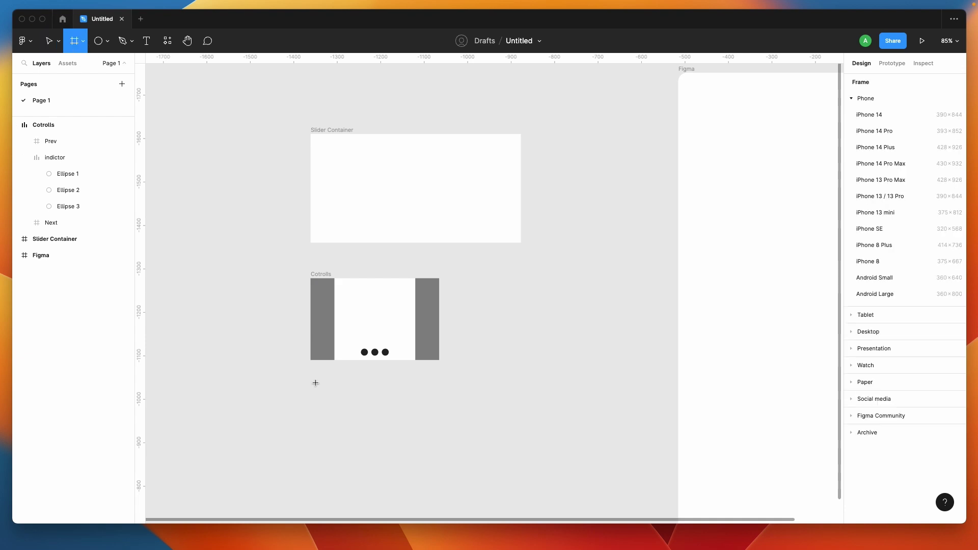
{"action": "left_click_drag", "start_coordinate": [314, 373], "coordinate": [450, 447]}
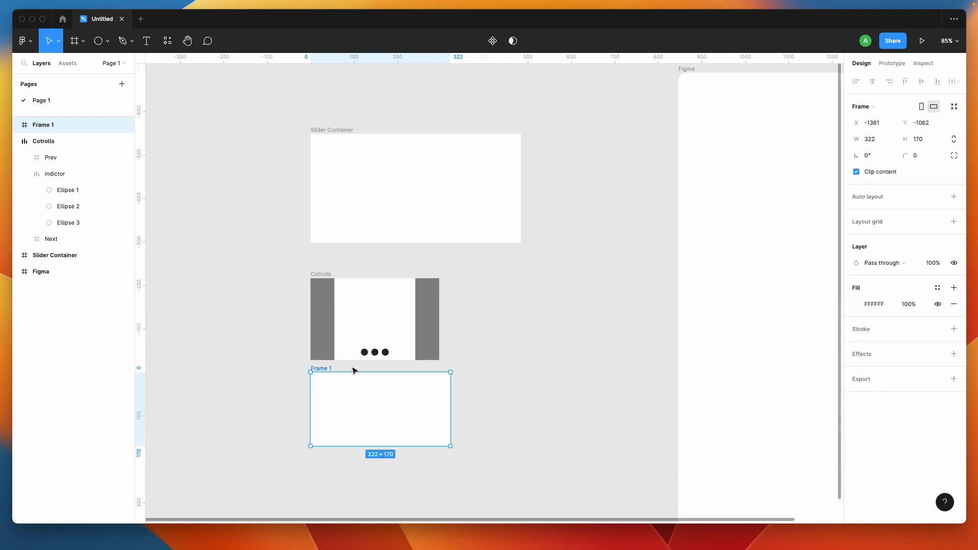
{"action": "double_click", "coordinate": [321, 368]}
{"action": "type", "text": "Sli"}
{"action": "key", "text": "Return"}
{"action": "left_click", "coordinate": [513, 430]}
{"action": "left_click", "coordinate": [319, 369]}
Give the Slide frame a pink D47A7A fill.
{"action": "left_click", "coordinate": [856, 304]}
{"action": "mouse_move", "coordinate": [769, 308]}
{"action": "left_mouse_down"}
{"action": "mouse_move", "coordinate": [753, 293]}
{"action": "mouse_move", "coordinate": [733, 306]}
{"action": "mouse_move", "coordinate": [759, 303]}
{"action": "mouse_move", "coordinate": [773, 289]}
{"action": "left_mouse_up"}
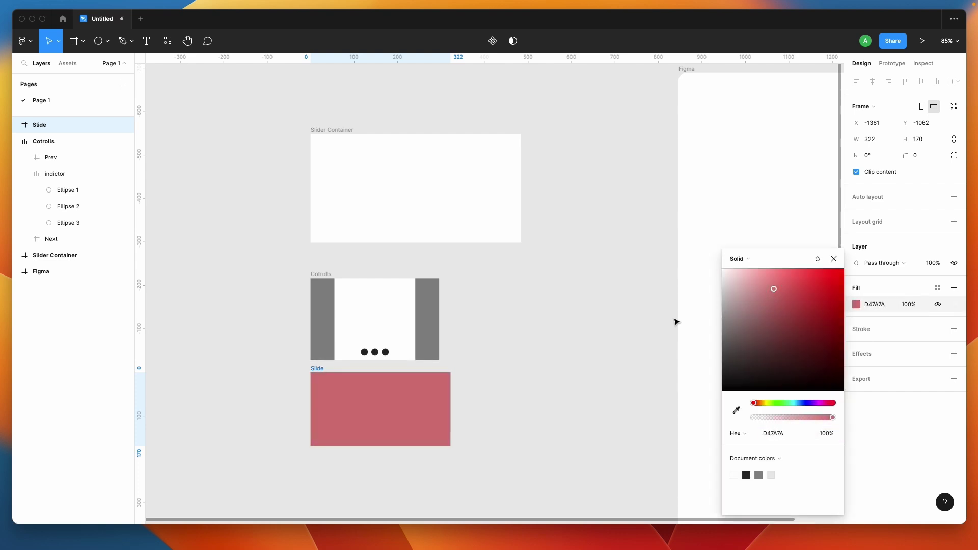
{"action": "left_click", "coordinate": [676, 322]}
{"action": "left_click", "coordinate": [312, 370]}
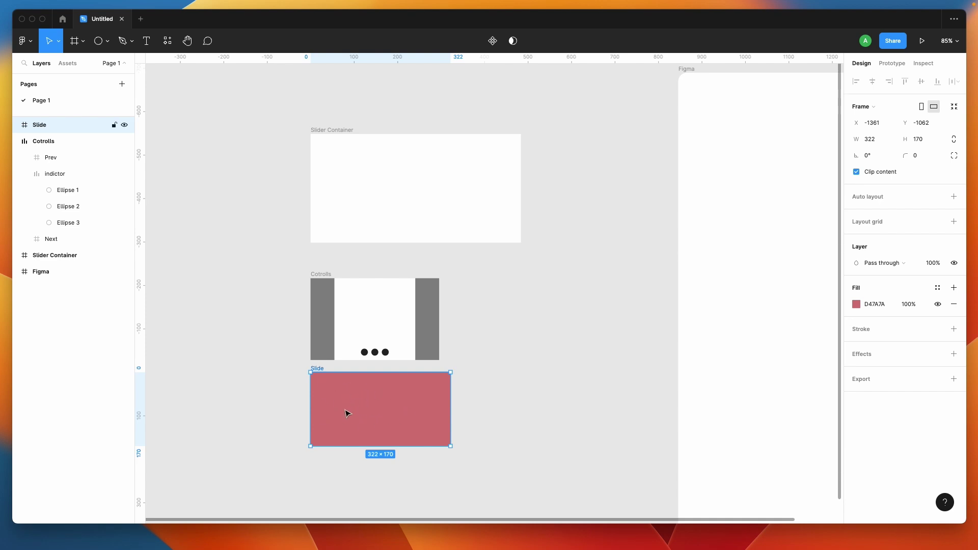
{"action": "left_click", "coordinate": [265, 406]}
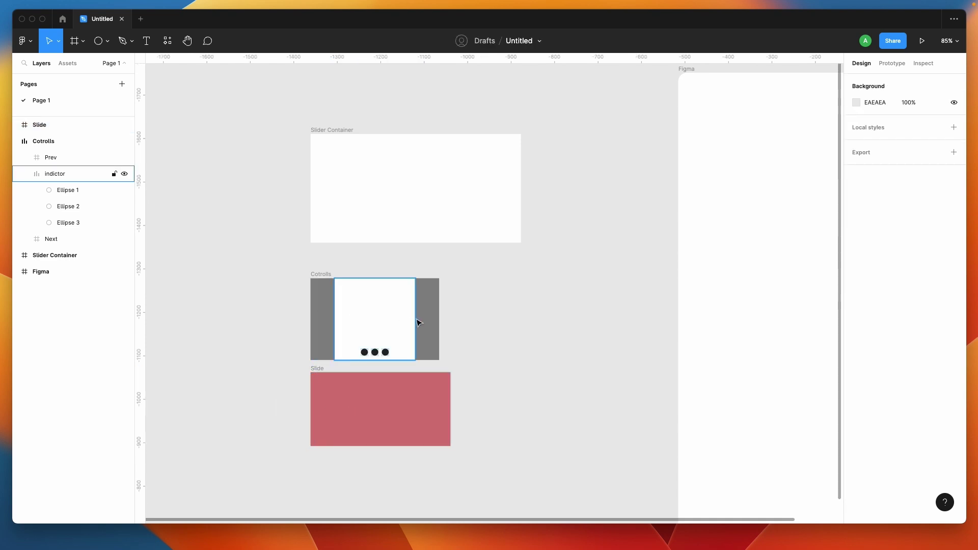
Move Slide into Slider Container at the top-left and resize it to 484 × 250.
{"action": "left_click_drag", "start_coordinate": [324, 272], "coordinate": [299, 296]}
{"action": "left_click", "coordinate": [321, 347]}
{"action": "left_click", "coordinate": [338, 423]}
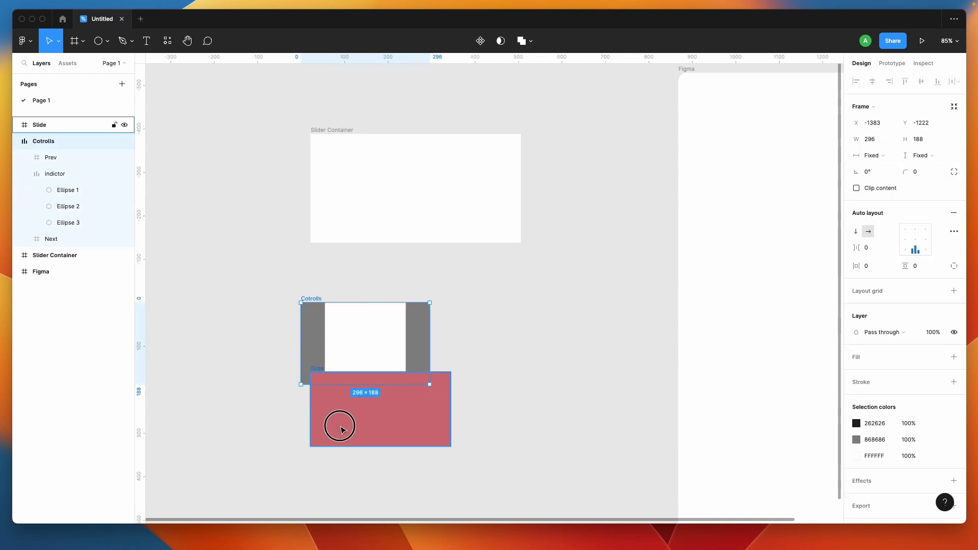
{"action": "left_click", "coordinate": [359, 308]}
{"action": "left_click_drag", "start_coordinate": [359, 308], "coordinate": [339, 151]}
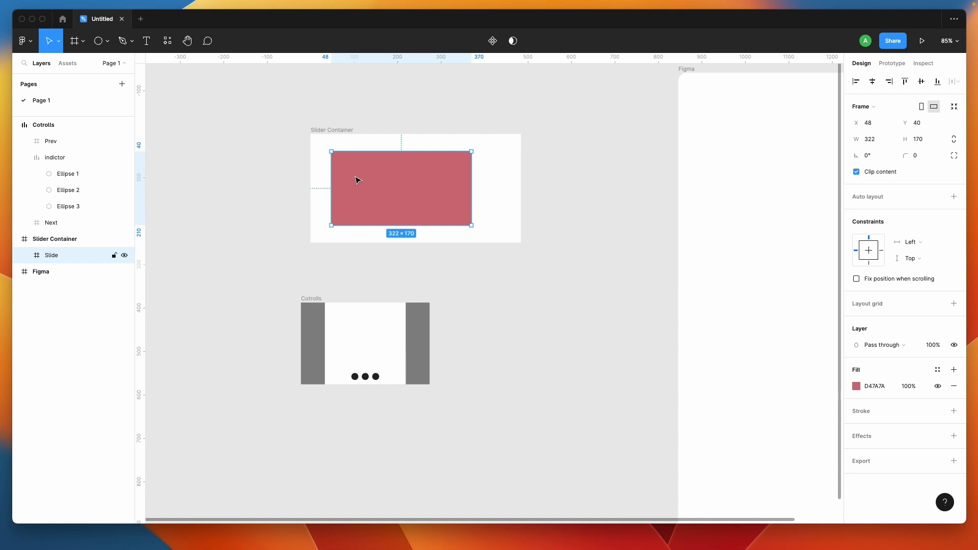
{"action": "left_click_drag", "start_coordinate": [407, 179], "coordinate": [387, 161]}
{"action": "left_click_drag", "start_coordinate": [450, 170], "coordinate": [521, 169]}
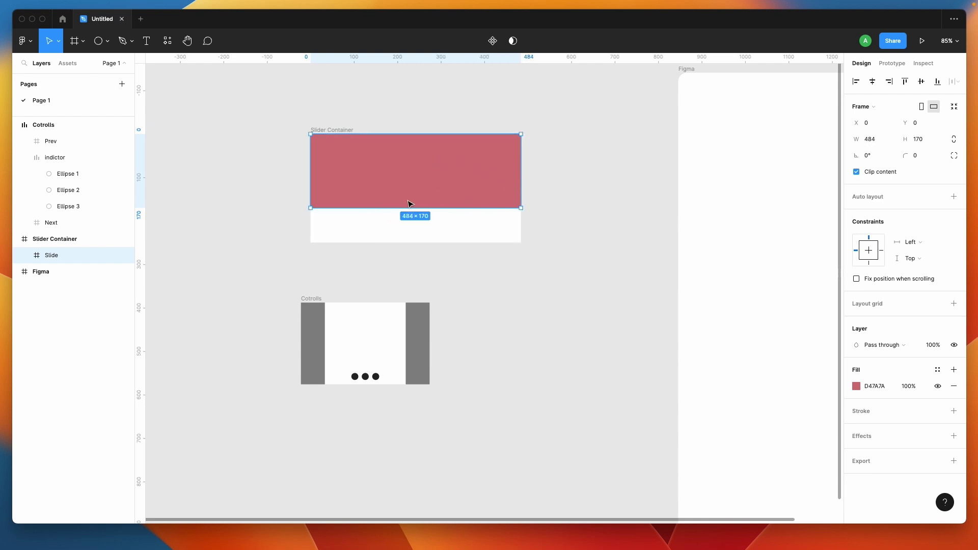
{"action": "left_click_drag", "start_coordinate": [400, 206], "coordinate": [397, 242]}
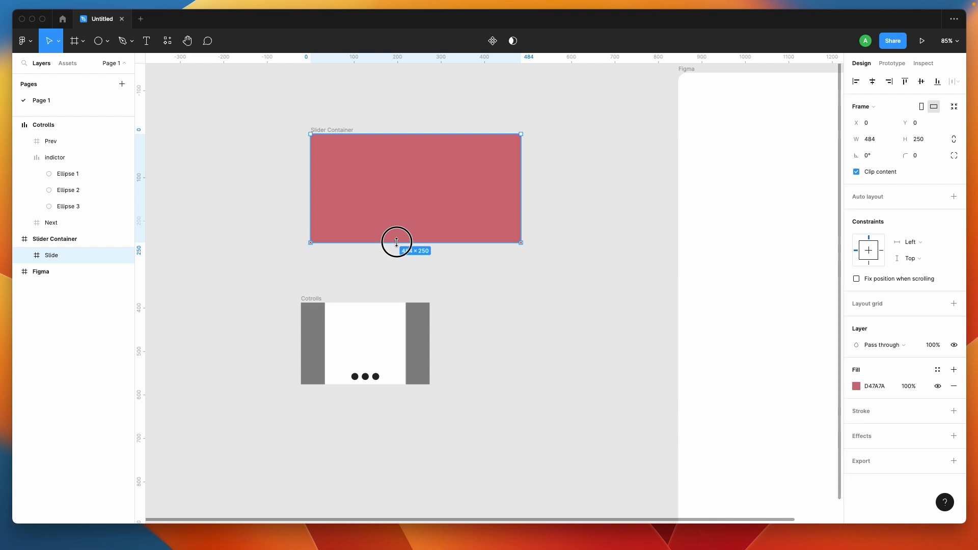
{"action": "left_click", "coordinate": [261, 199]}
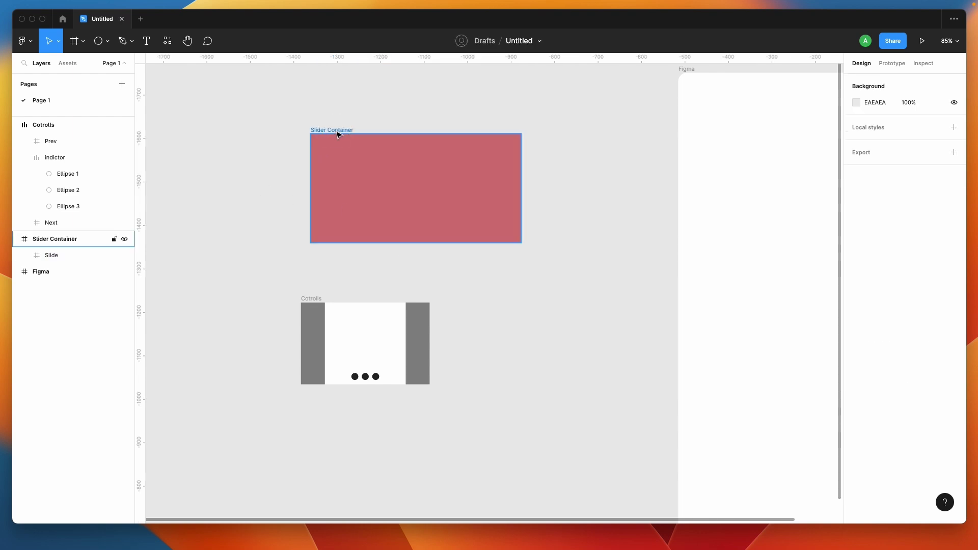
Set Slide's constraints to 'Left and right' and 'Top and bottom'.
{"action": "left_click", "coordinate": [338, 134]}
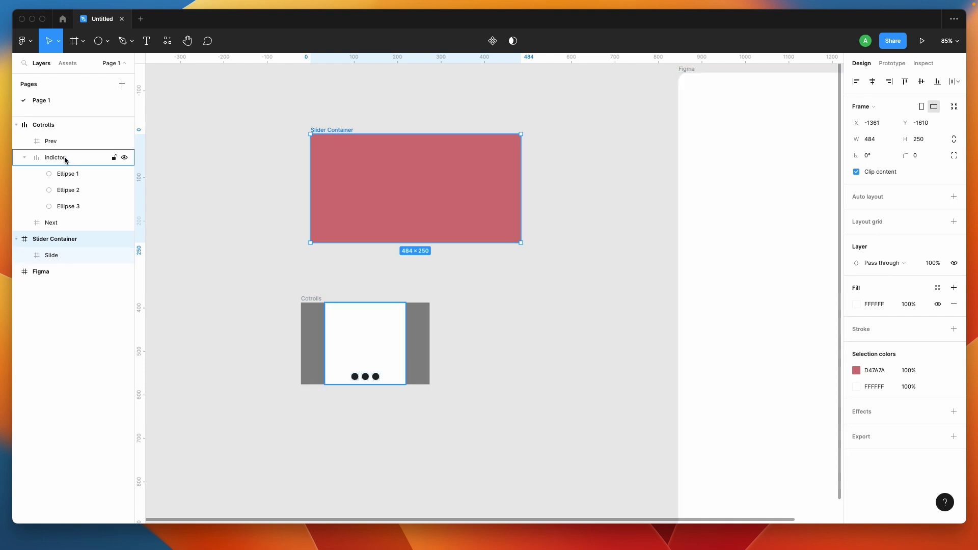
{"action": "left_click", "coordinate": [65, 255]}
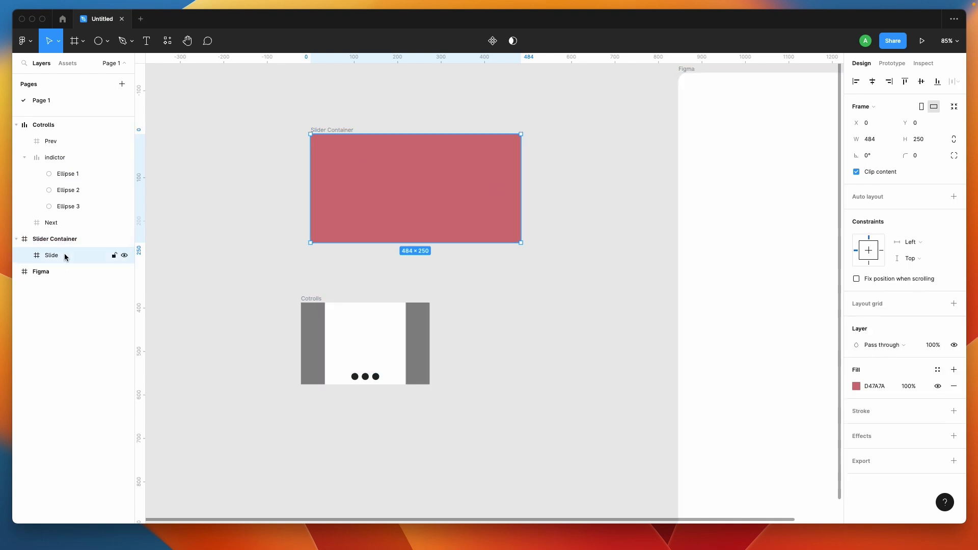
{"action": "left_click", "coordinate": [913, 242]}
{"action": "left_click", "coordinate": [935, 266]}
{"action": "left_click", "coordinate": [924, 258]}
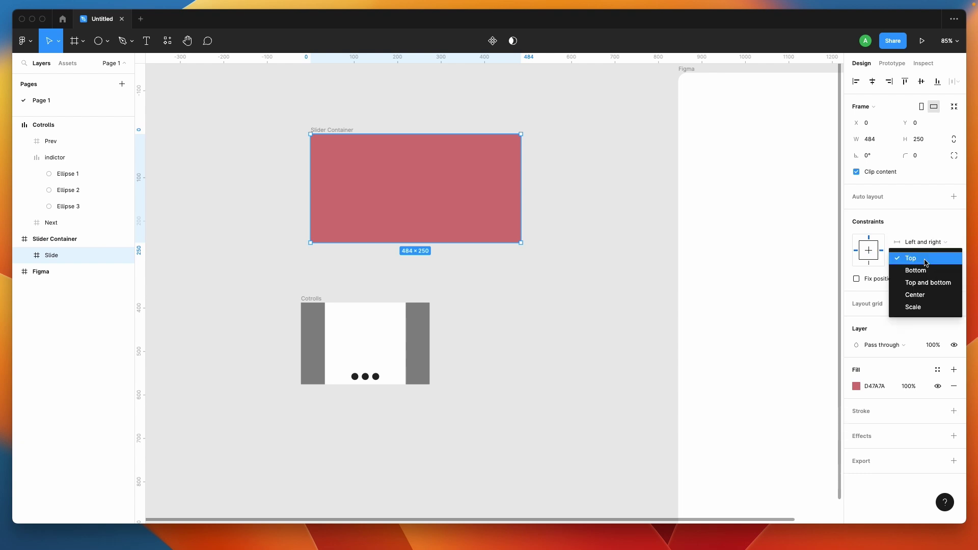
{"action": "left_click", "coordinate": [933, 286]}
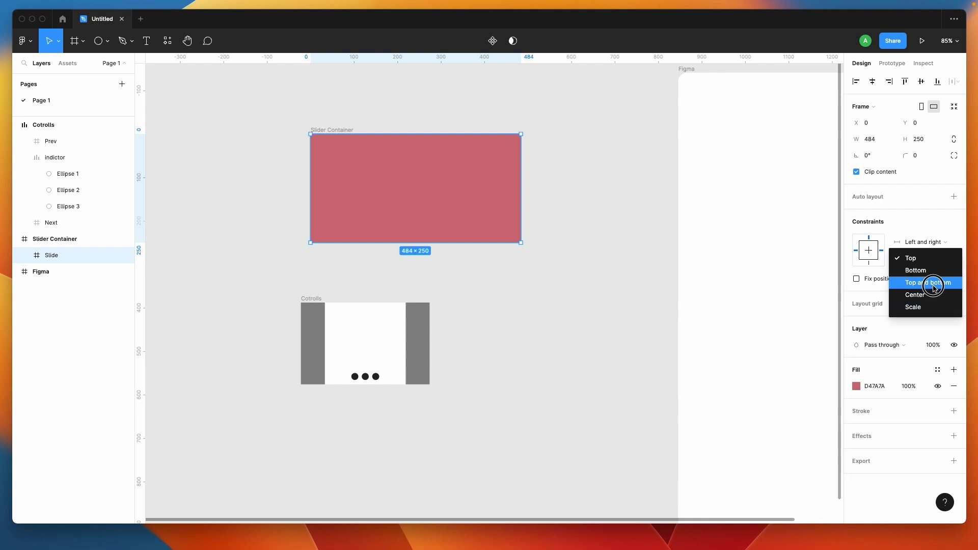
{"action": "left_click", "coordinate": [580, 277]}
Resize Slider Container to check that Slide stretches with it.
{"action": "left_click", "coordinate": [471, 173]}
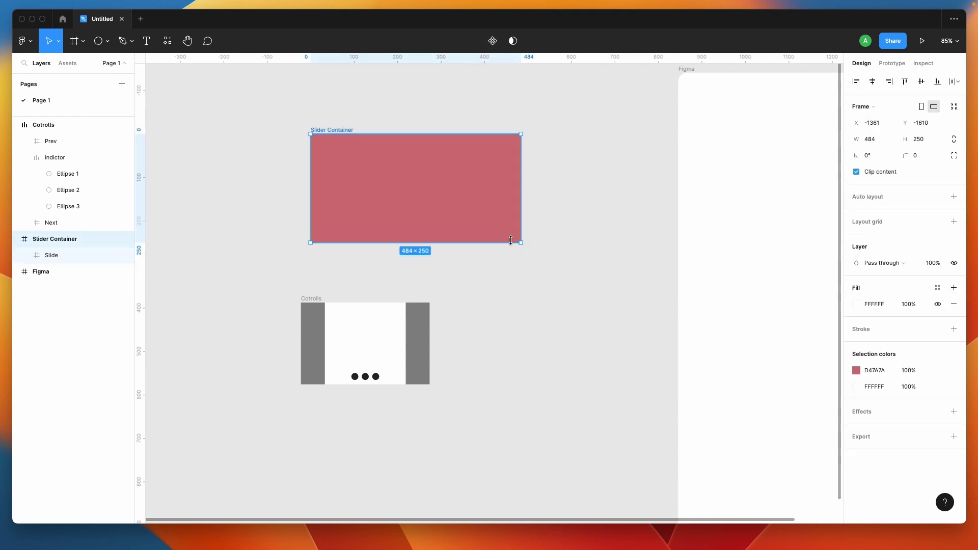
{"action": "mouse_move", "coordinate": [521, 216]}
{"action": "left_mouse_down"}
{"action": "mouse_move", "coordinate": [601, 219]}
{"action": "mouse_move", "coordinate": [501, 205]}
{"action": "mouse_move", "coordinate": [559, 210]}
{"action": "mouse_move", "coordinate": [504, 201]}
{"action": "mouse_move", "coordinate": [520, 206]}
{"action": "left_mouse_up"}
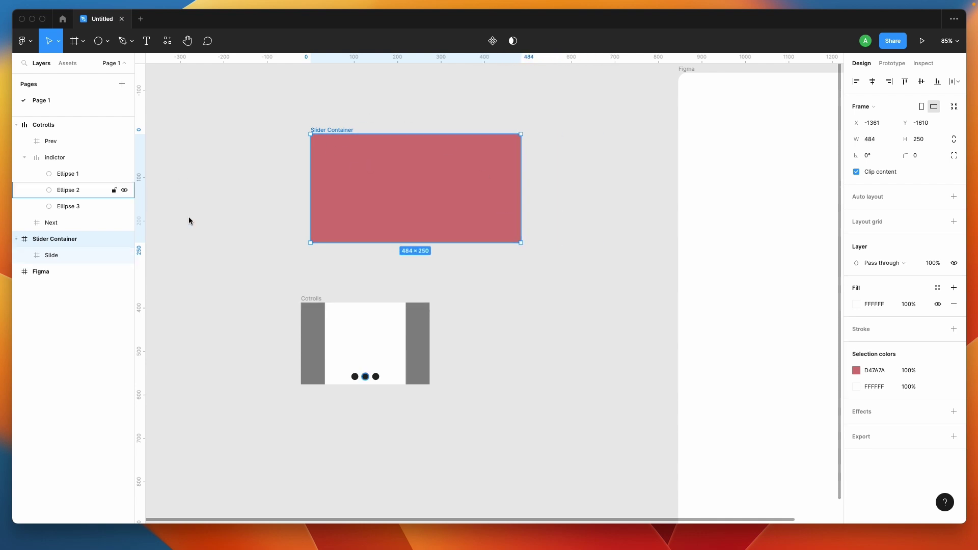
{"action": "left_click", "coordinate": [181, 183]}
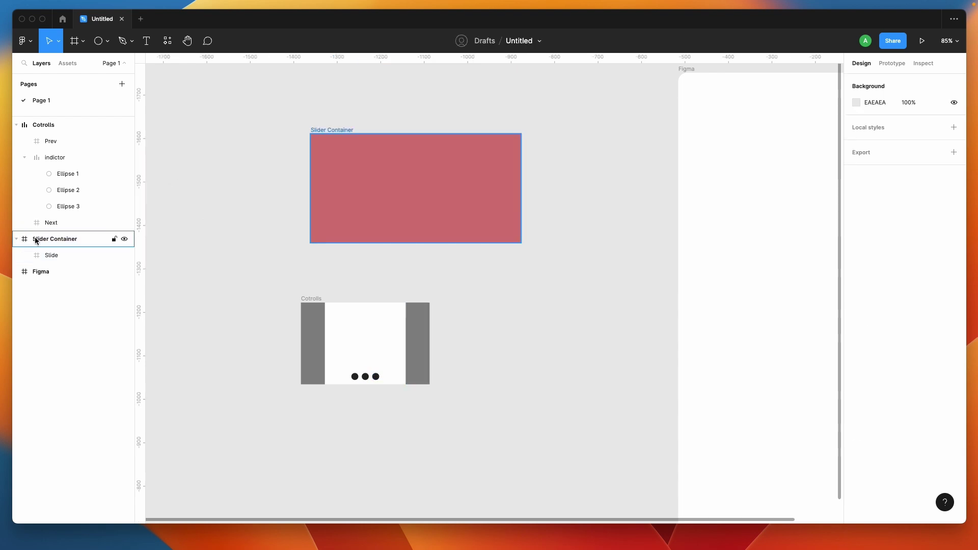
Move the Cotrolls frame into Slider Container, layered above the Slide.
{"action": "left_click", "coordinate": [56, 255]}
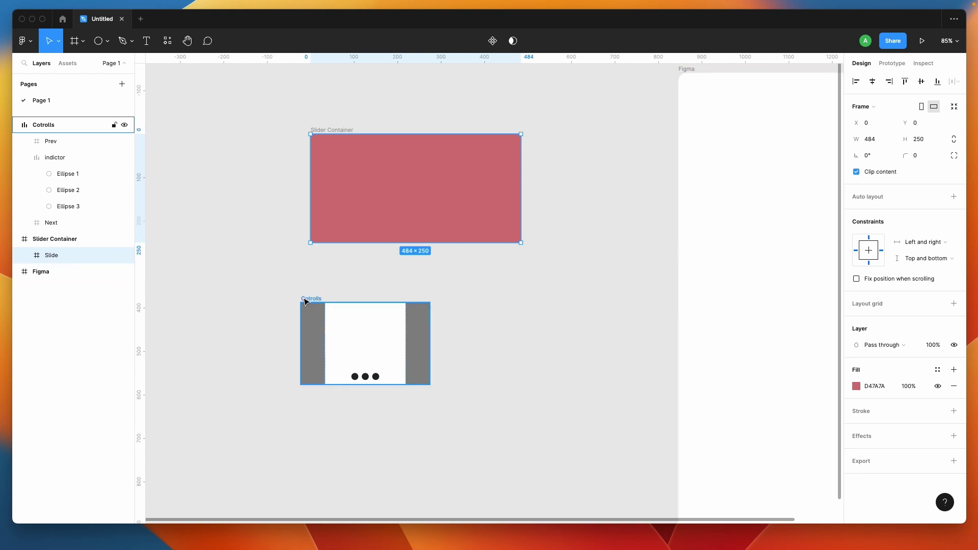
{"action": "left_click_drag", "start_coordinate": [304, 301], "coordinate": [345, 160]}
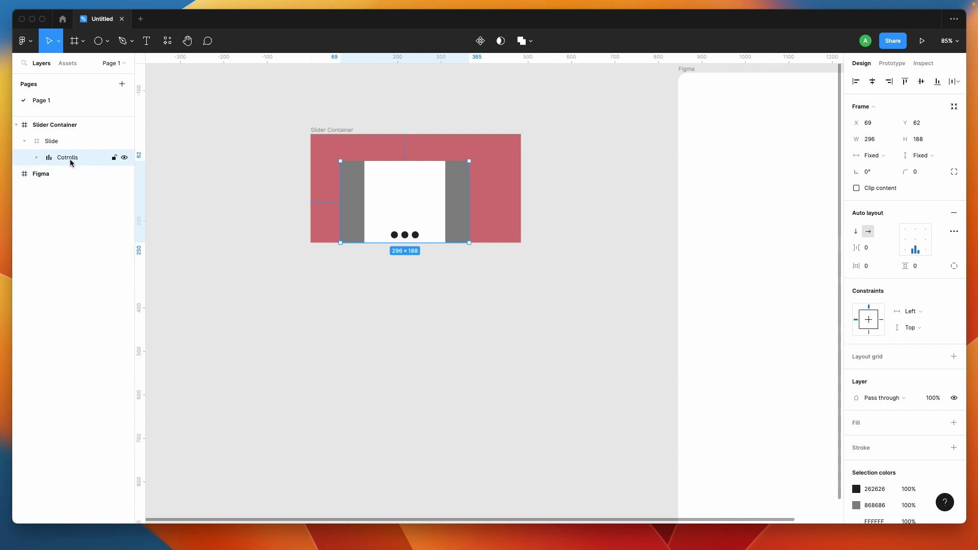
{"action": "left_click", "coordinate": [59, 141]}
{"action": "left_click_drag", "start_coordinate": [50, 158], "coordinate": [68, 135]}
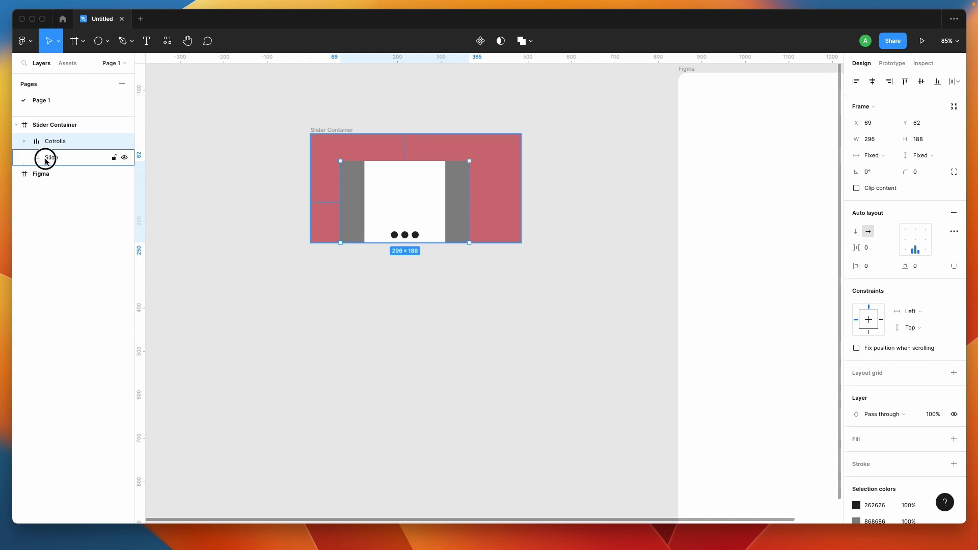
{"action": "left_click", "coordinate": [46, 160]}
{"action": "left_click", "coordinate": [64, 146]}
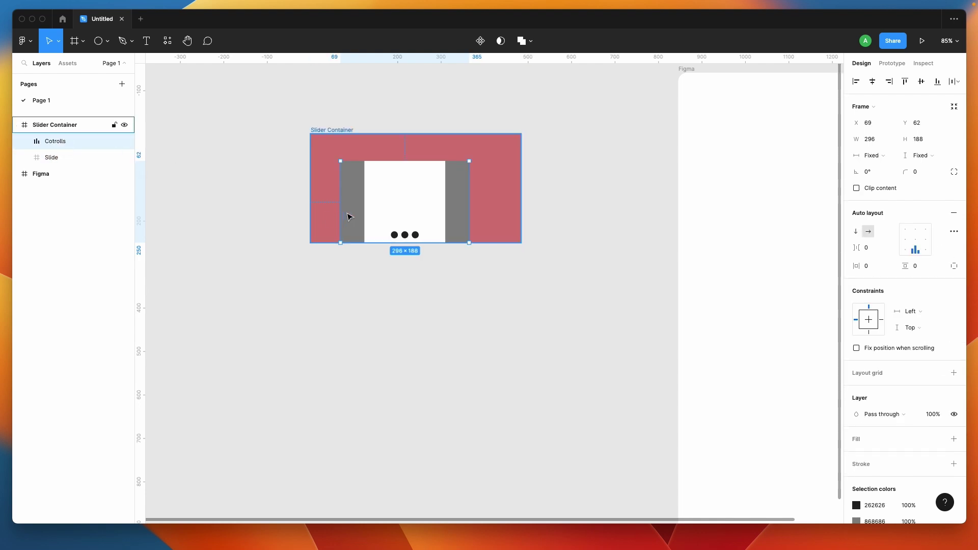
Place Cotrolls at X/Y 0 and stretch it to 484 × 250 over the Slide.
{"action": "left_click_drag", "start_coordinate": [360, 195], "coordinate": [332, 170]}
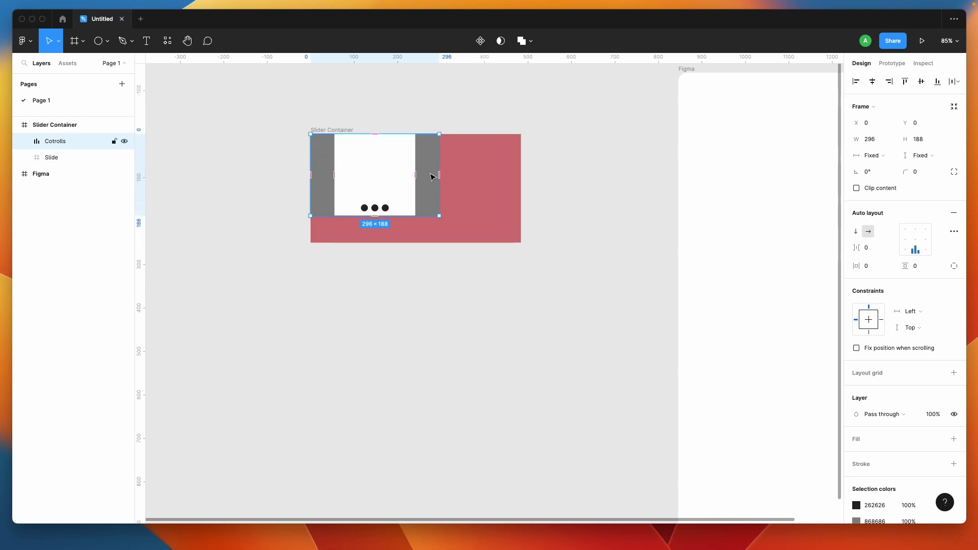
{"action": "left_click_drag", "start_coordinate": [439, 179], "coordinate": [521, 191]}
{"action": "left_click_drag", "start_coordinate": [325, 216], "coordinate": [325, 243]}
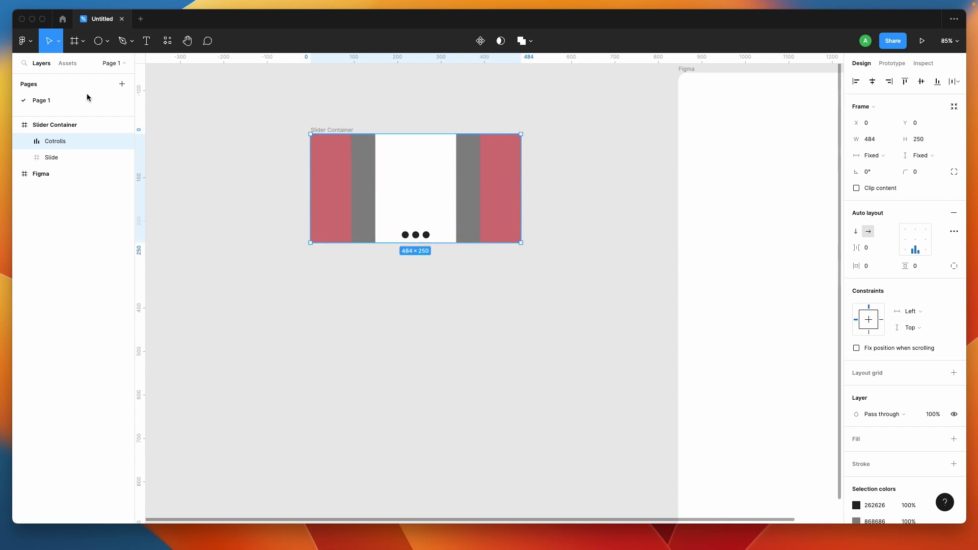
Set the indictor frame's horizontal resizing to Fill container, spanning between Prev and Next.
{"action": "left_click", "coordinate": [24, 141]}
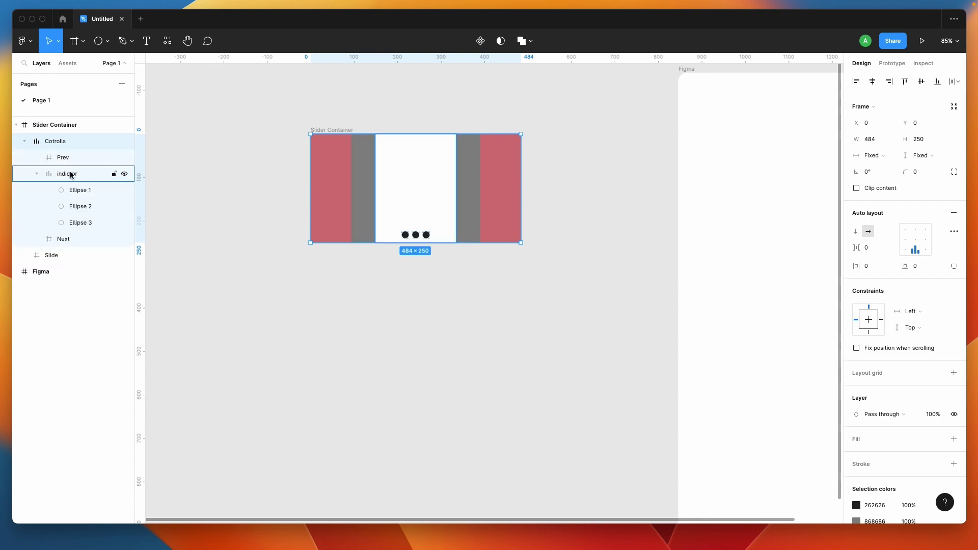
{"action": "left_click", "coordinate": [77, 175]}
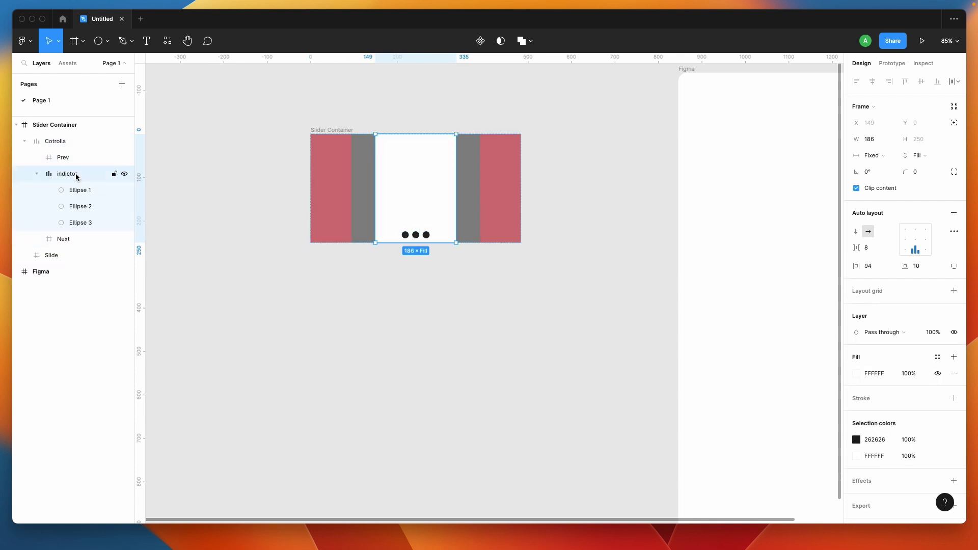
{"action": "left_click", "coordinate": [871, 156]}
{"action": "left_click", "coordinate": [883, 180]}
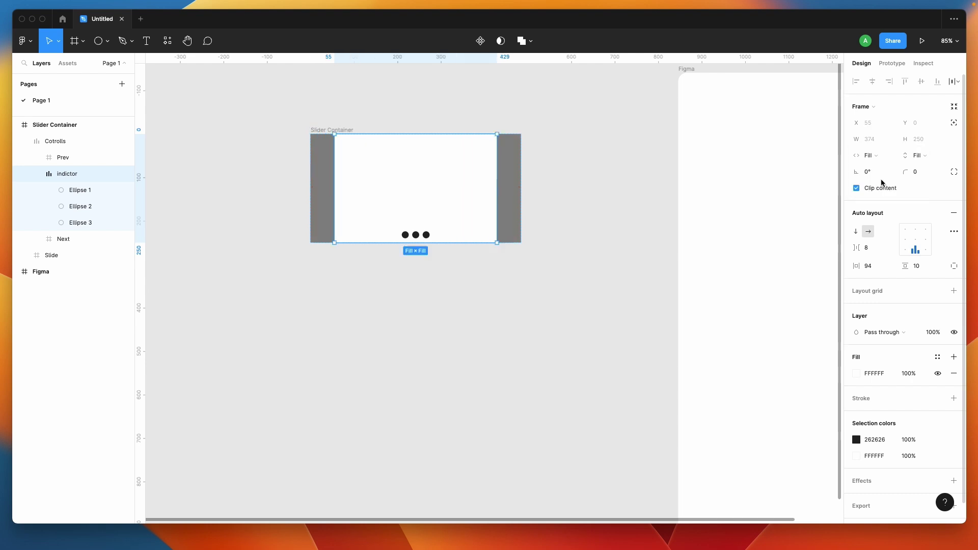
{"action": "left_click", "coordinate": [534, 283]}
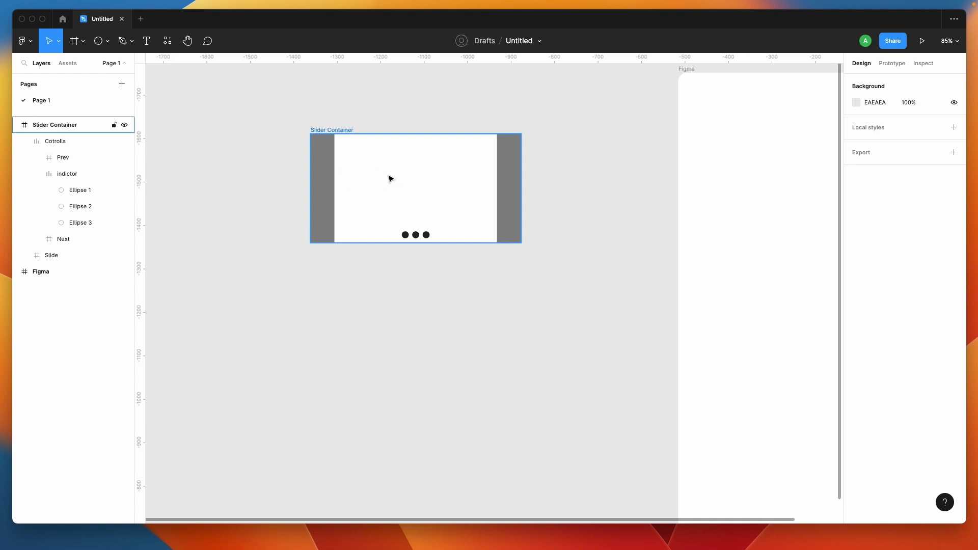
Test-widen Slider Container to see how Cotrolls resizes, then undo it.
{"action": "key", "text": "Escape"}
{"action": "left_click", "coordinate": [55, 124]}
{"action": "left_click", "coordinate": [399, 169]}
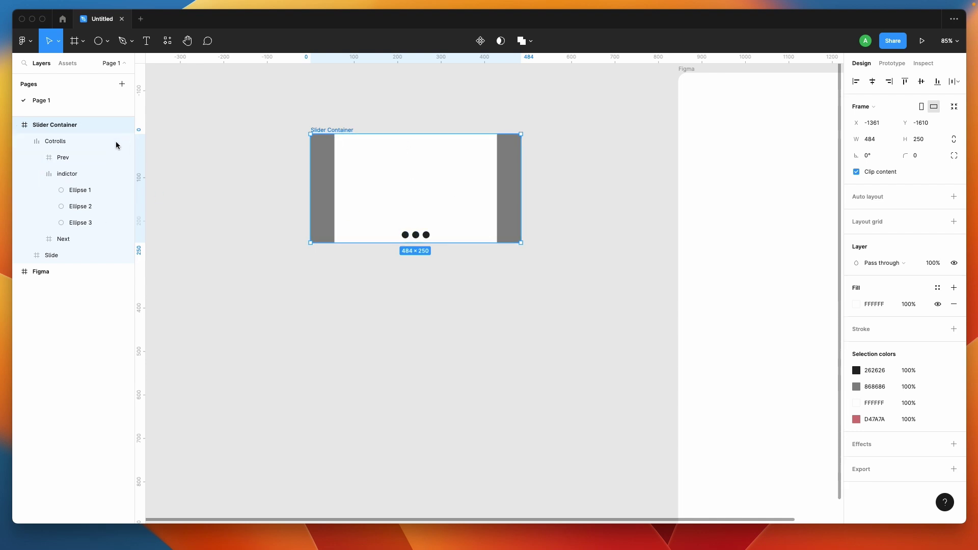
{"action": "left_click", "coordinate": [39, 174]}
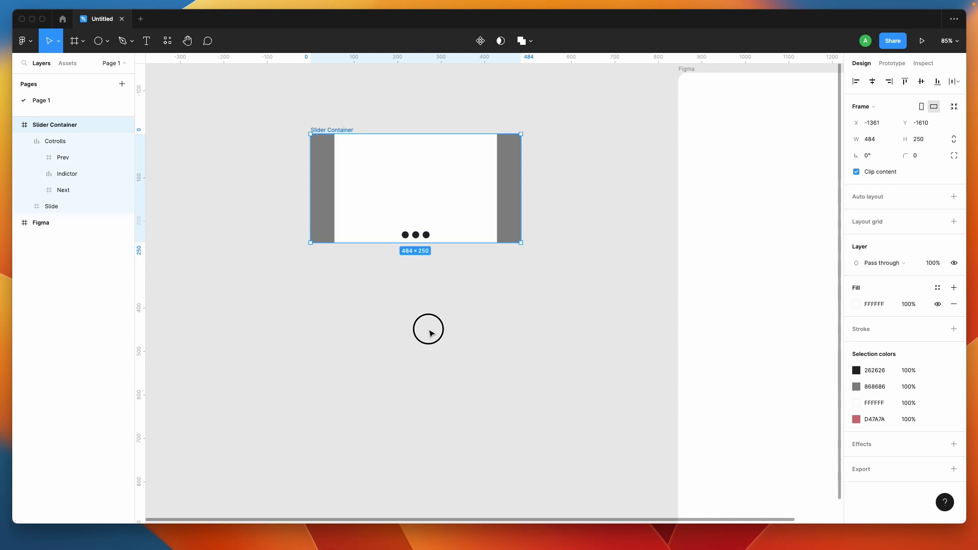
{"action": "left_click", "coordinate": [430, 334]}
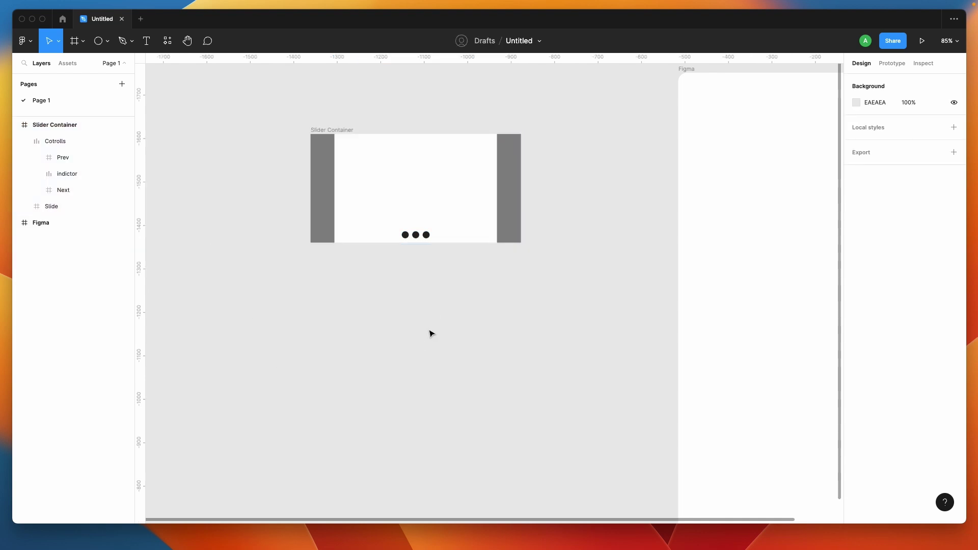
{"action": "left_click", "coordinate": [343, 131]}
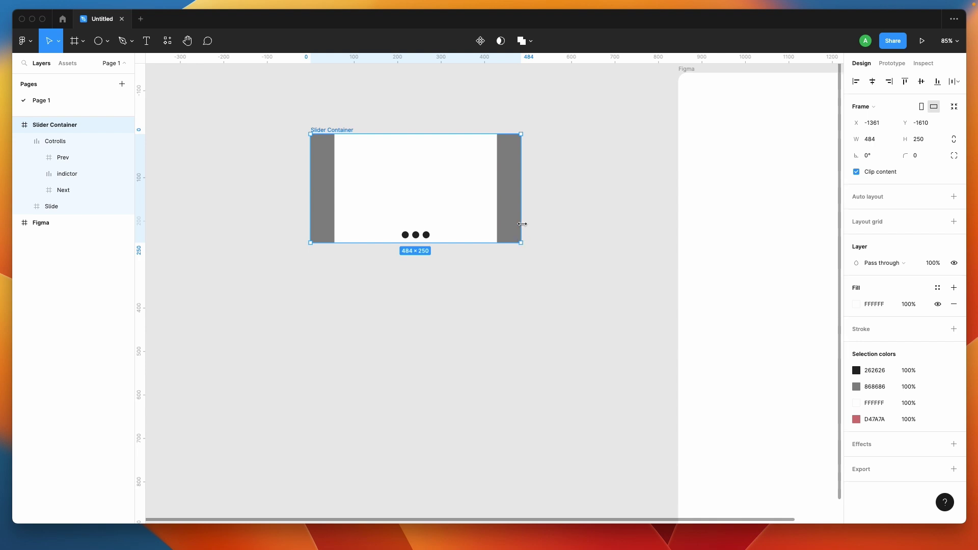
{"action": "left_click_drag", "start_coordinate": [522, 223], "coordinate": [671, 219]}
{"action": "key", "text": "super+z"}
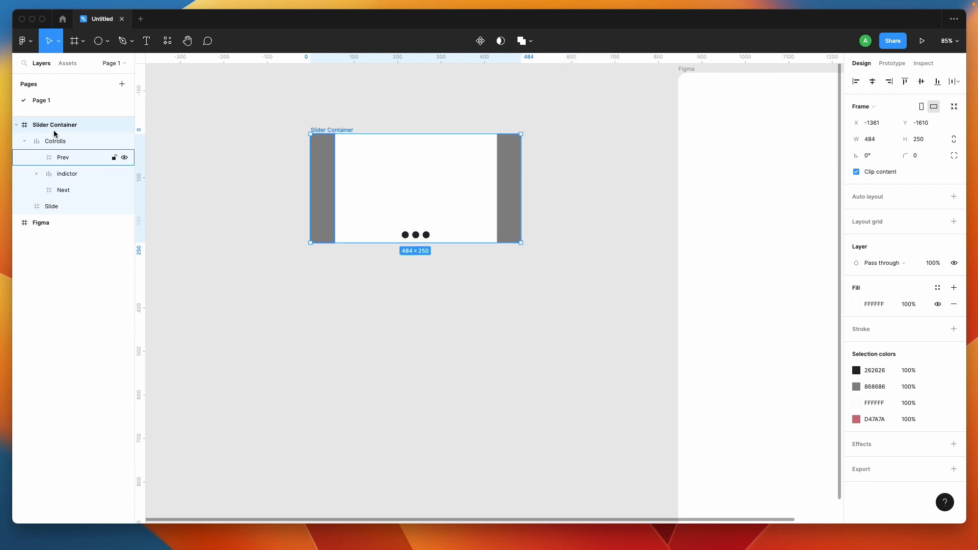
Set Cotrolls constraints to Left and right and Top and bottom.
{"action": "left_click", "coordinate": [24, 141]}
{"action": "left_click", "coordinate": [57, 142]}
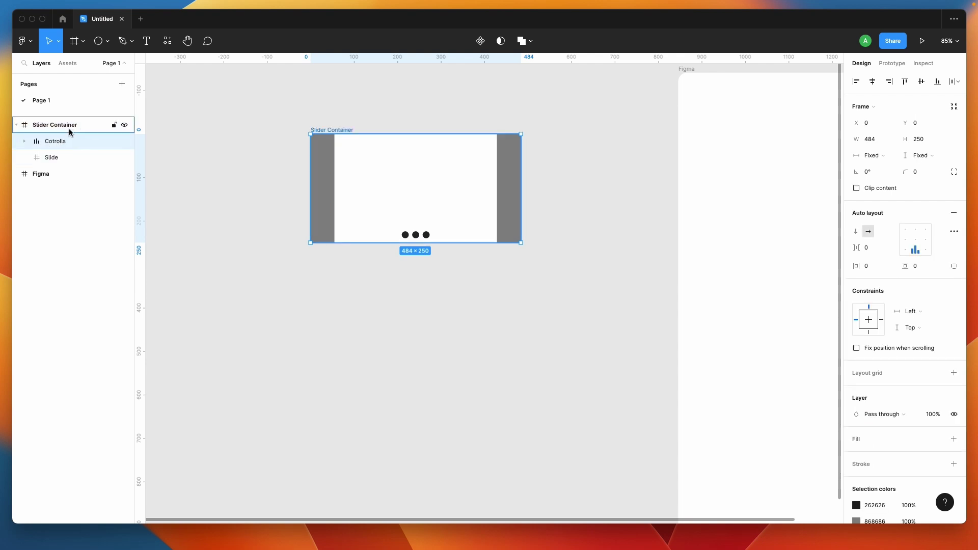
{"action": "left_click", "coordinate": [923, 313]}
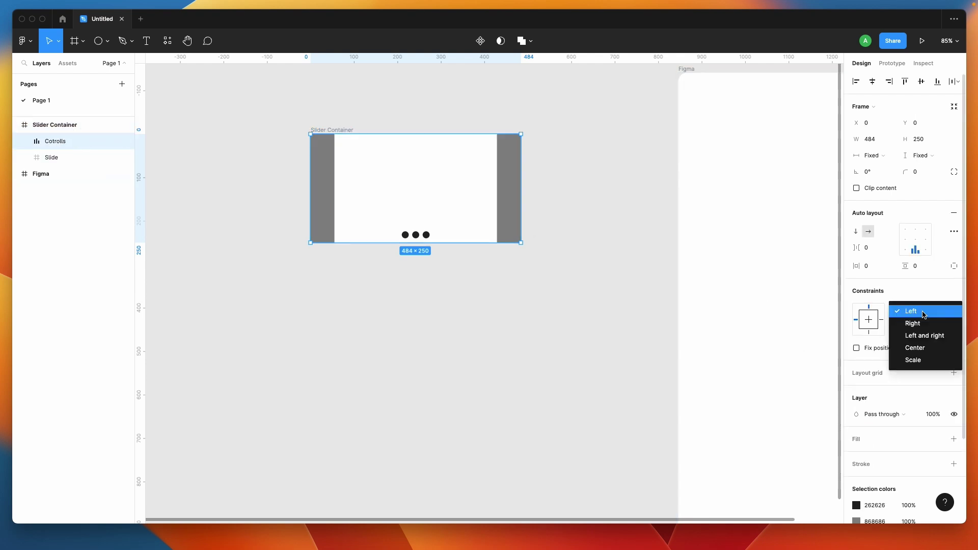
{"action": "left_click", "coordinate": [924, 335]}
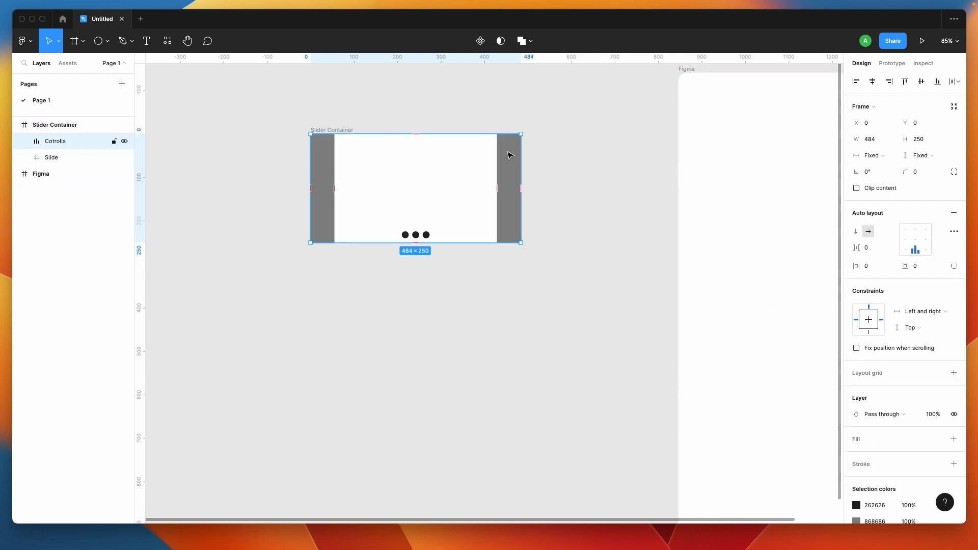
{"action": "left_click", "coordinate": [910, 328]}
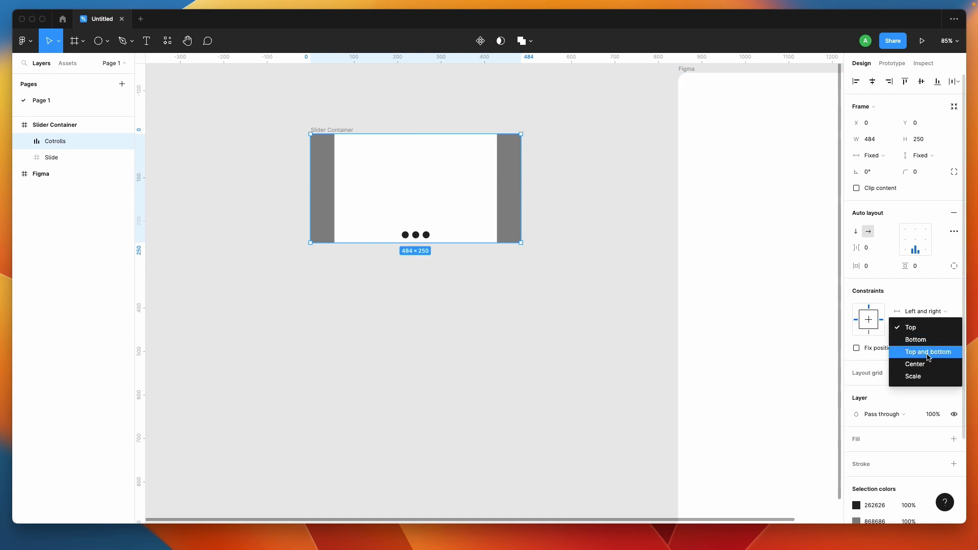
{"action": "left_click", "coordinate": [928, 352]}
Widen Slider Container to 576 wide.
{"action": "left_click", "coordinate": [314, 116]}
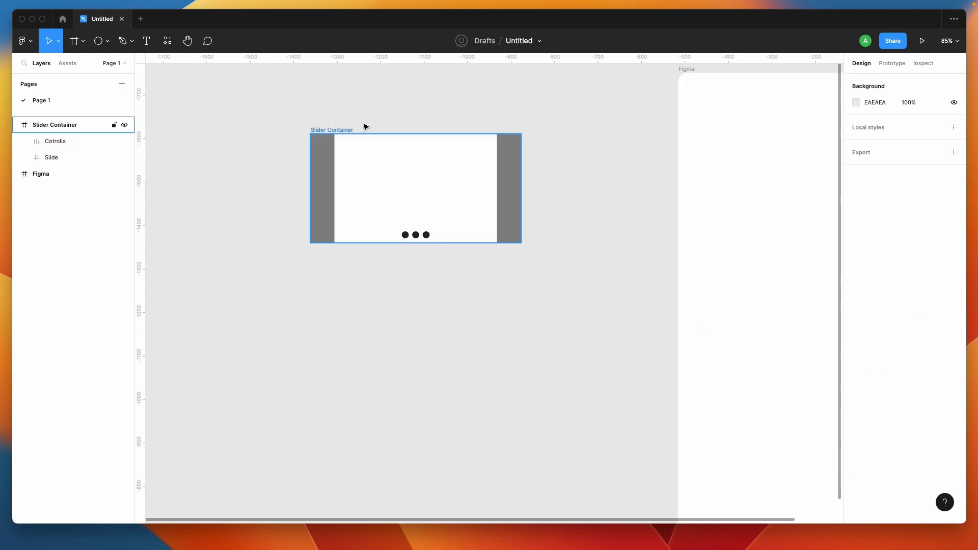
{"action": "left_click", "coordinate": [335, 129]}
{"action": "left_click_drag", "start_coordinate": [523, 170], "coordinate": [561, 163]}
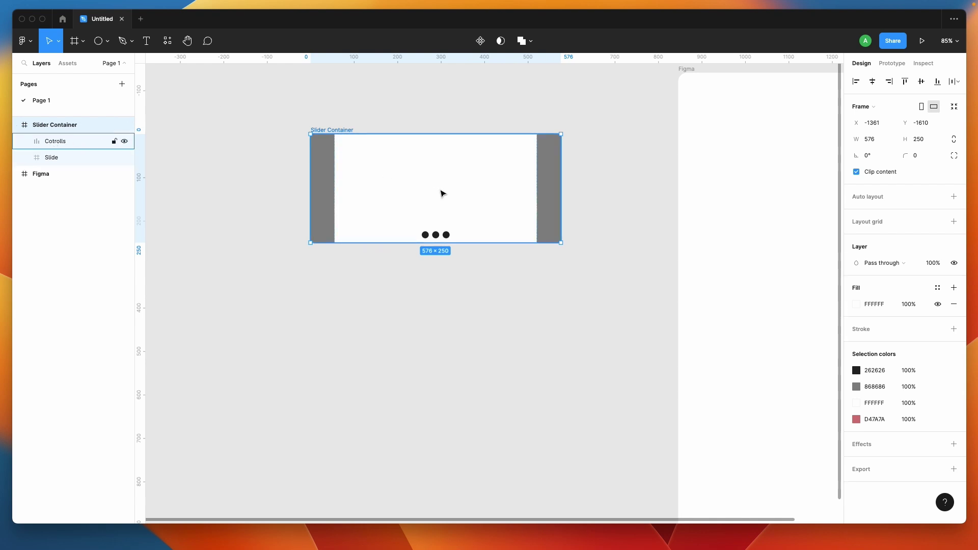
Hide the indictor frame's white FFFFFF fill so the pink Slide shows through.
{"action": "left_click", "coordinate": [442, 194]}
{"action": "double_click", "coordinate": [441, 193]}
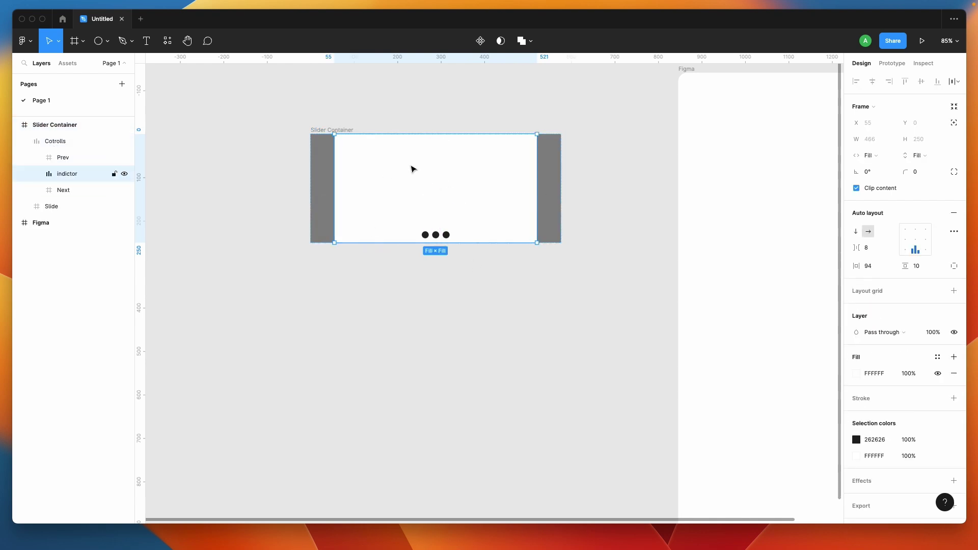
{"action": "left_click", "coordinate": [937, 374]}
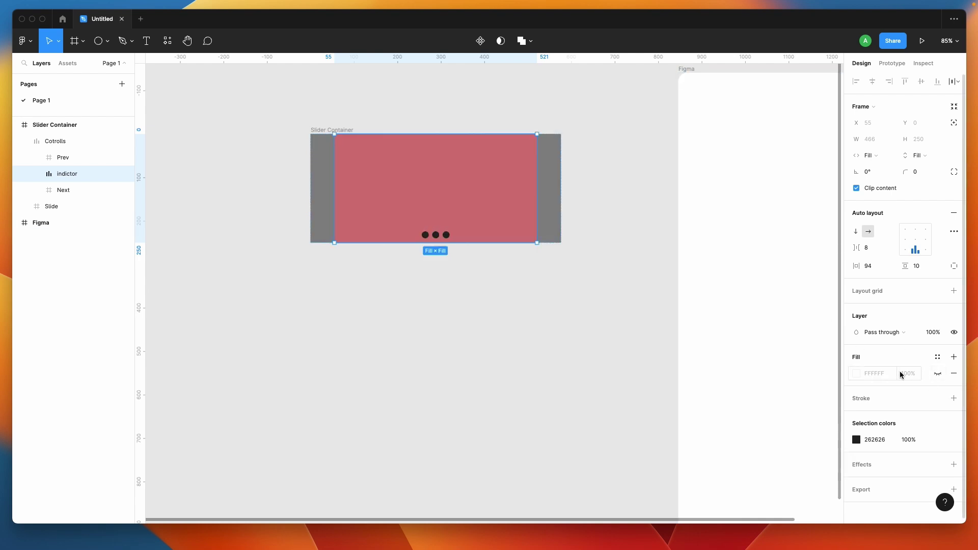
{"action": "left_click", "coordinate": [363, 307]}
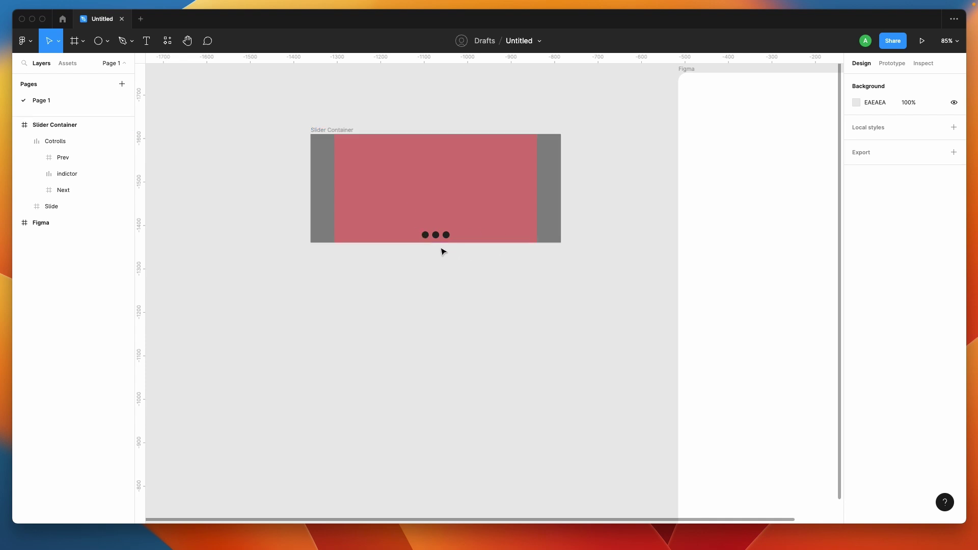
Narrow Slider Container to 499 × 250.
{"action": "left_click", "coordinate": [332, 129]}
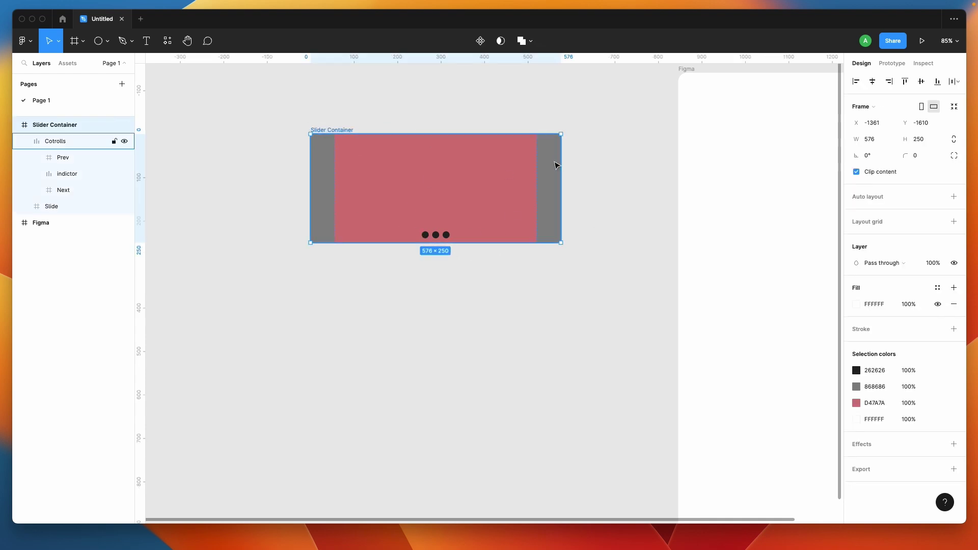
{"action": "left_click_drag", "start_coordinate": [561, 167], "coordinate": [527, 172]}
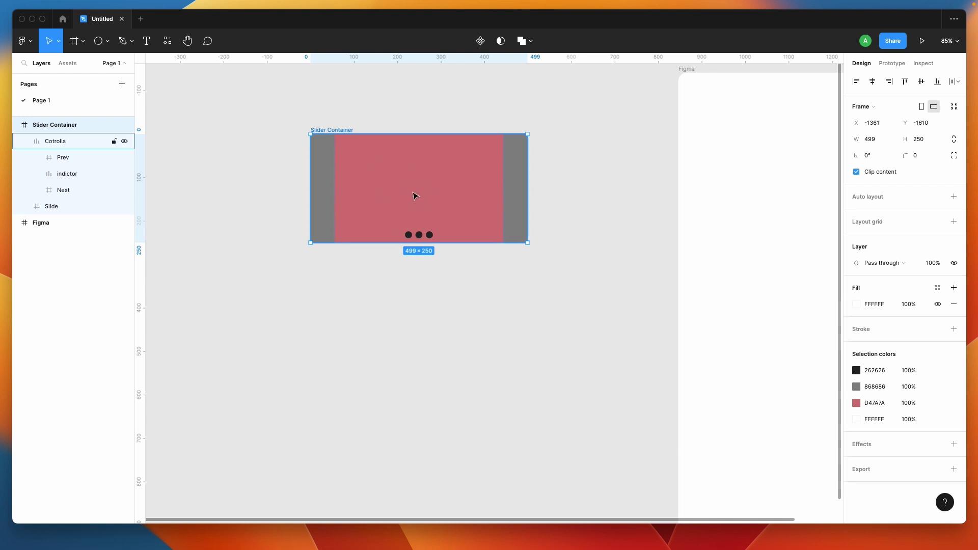
{"action": "scroll", "coordinate": [484, 260], "scroll_direction": "down", "scroll_amount": 5}
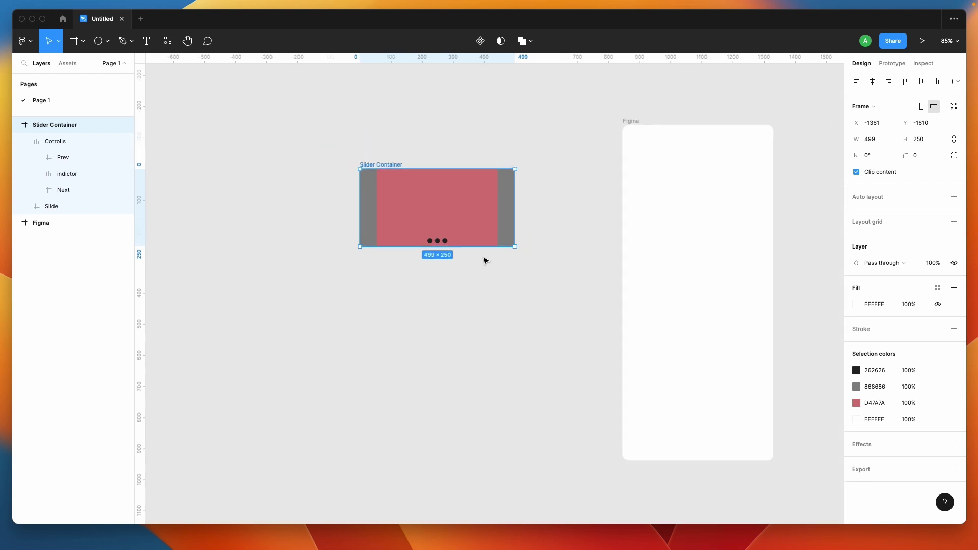
{"action": "left_click", "coordinate": [558, 128]}
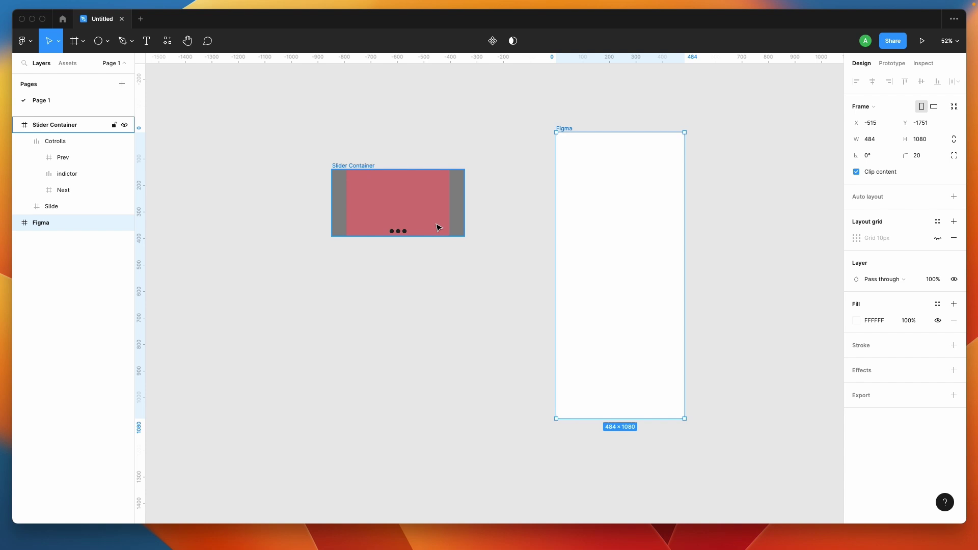
{"action": "left_click", "coordinate": [365, 169]}
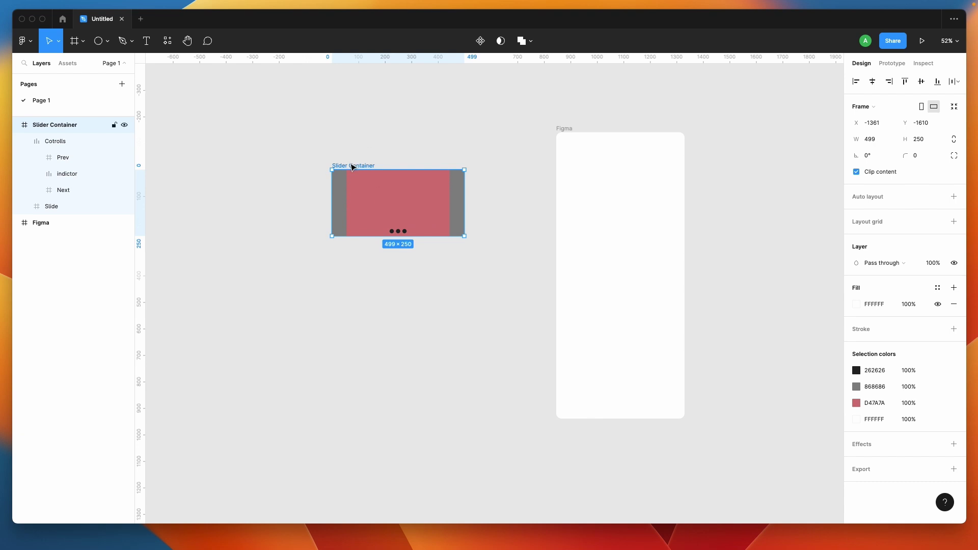
Make Slider Container a component with Default, Variant2 and Variant3 variants, extending the set leftward.
{"action": "left_click", "coordinate": [480, 40]}
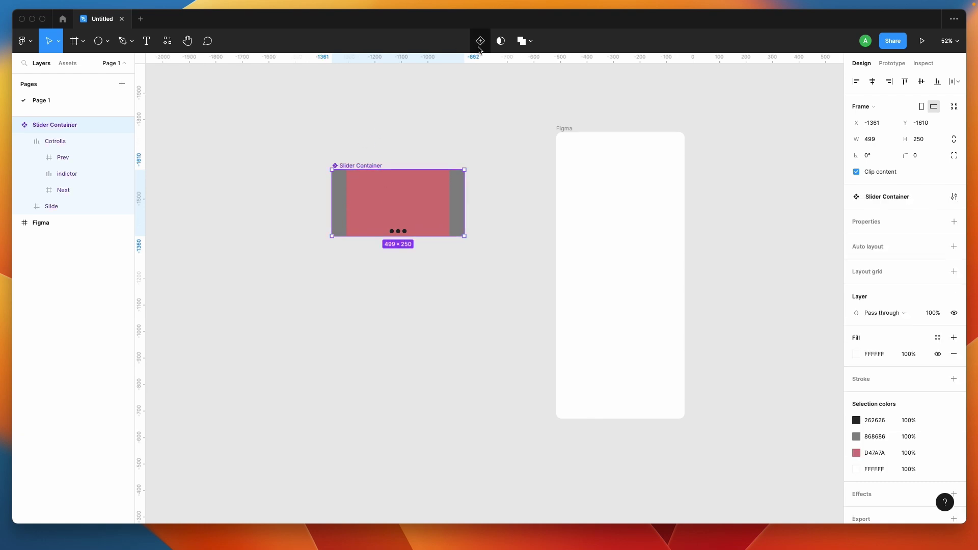
{"action": "left_click", "coordinate": [954, 222]}
{"action": "left_click", "coordinate": [890, 256]}
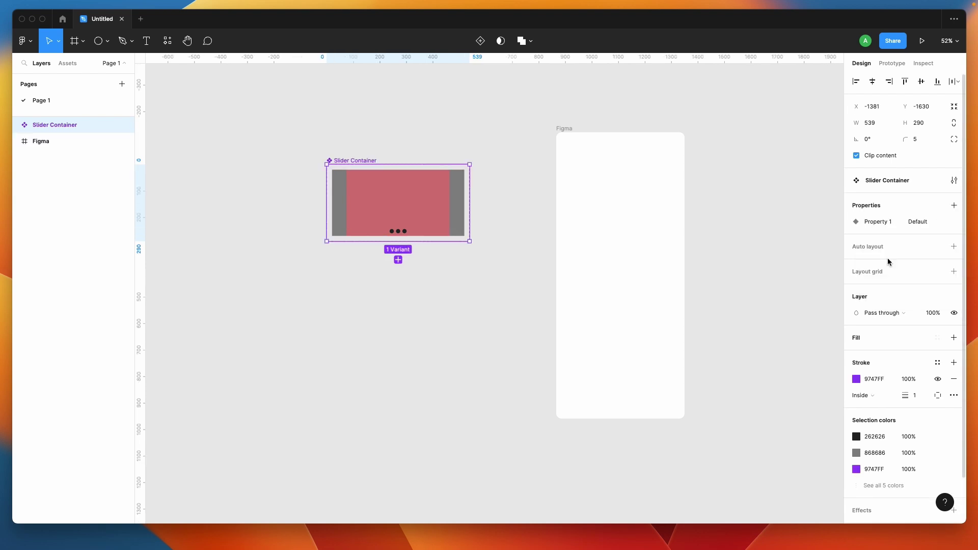
{"action": "left_click", "coordinate": [398, 260]}
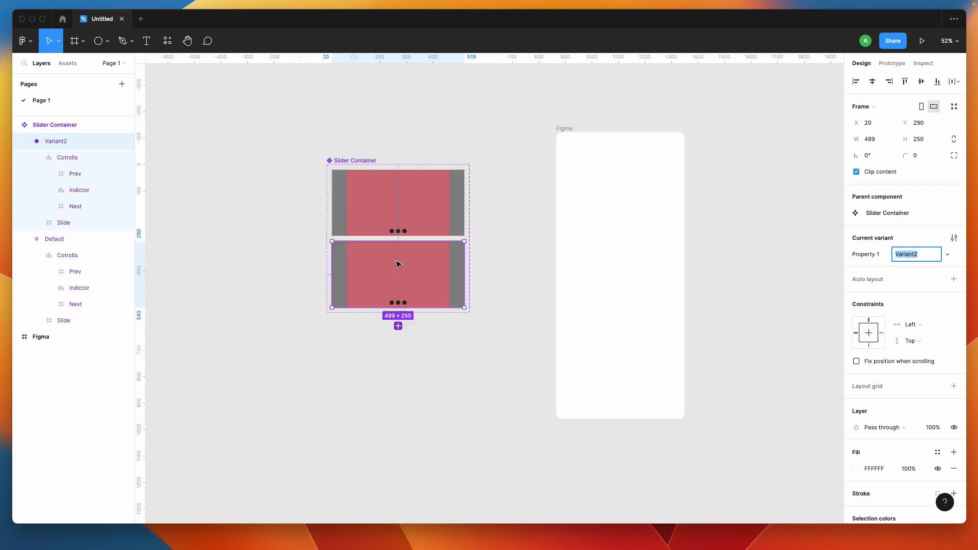
{"action": "left_click", "coordinate": [398, 326]}
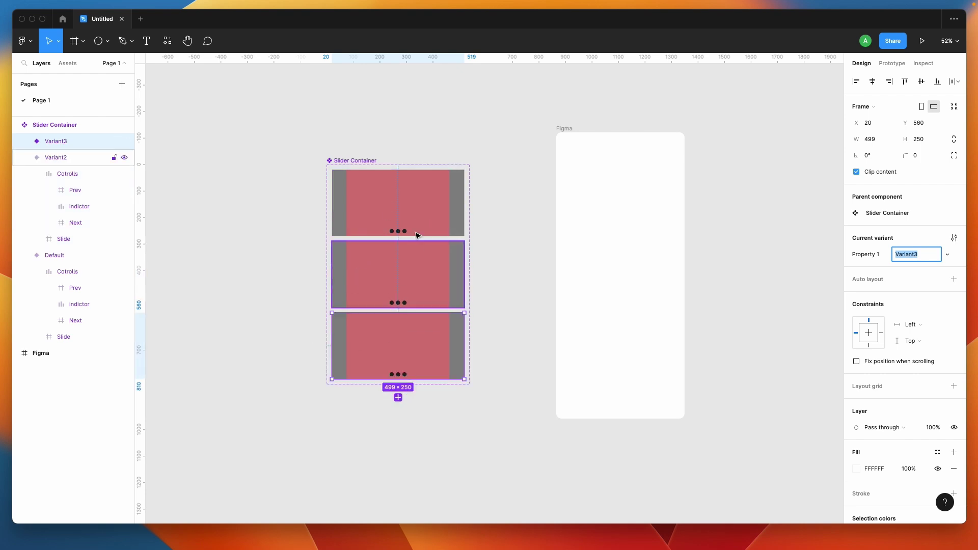
{"action": "left_click", "coordinate": [353, 160]}
{"action": "left_click_drag", "start_coordinate": [326, 212], "coordinate": [208, 207]}
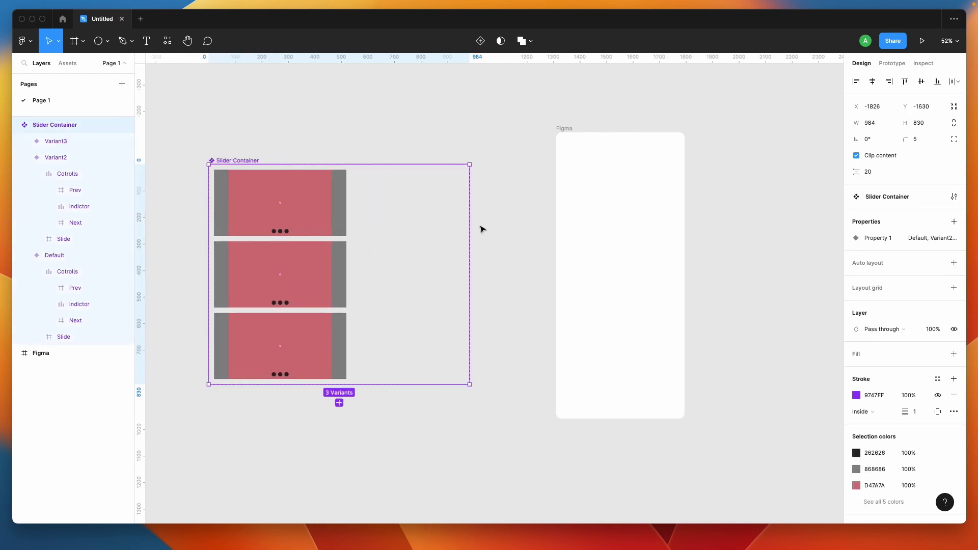
Widen the component set to 1200 and shift Variant2 to the right.
{"action": "left_click_drag", "start_coordinate": [472, 224], "coordinate": [526, 224]}
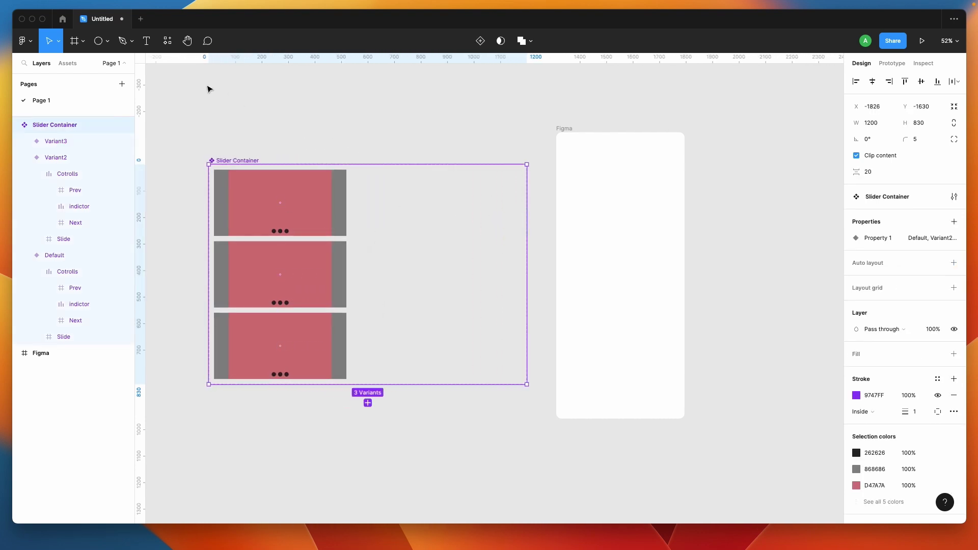
{"action": "left_click_drag", "start_coordinate": [244, 266], "coordinate": [376, 263]}
{"action": "left_click_drag", "start_coordinate": [244, 163], "coordinate": [205, 160]}
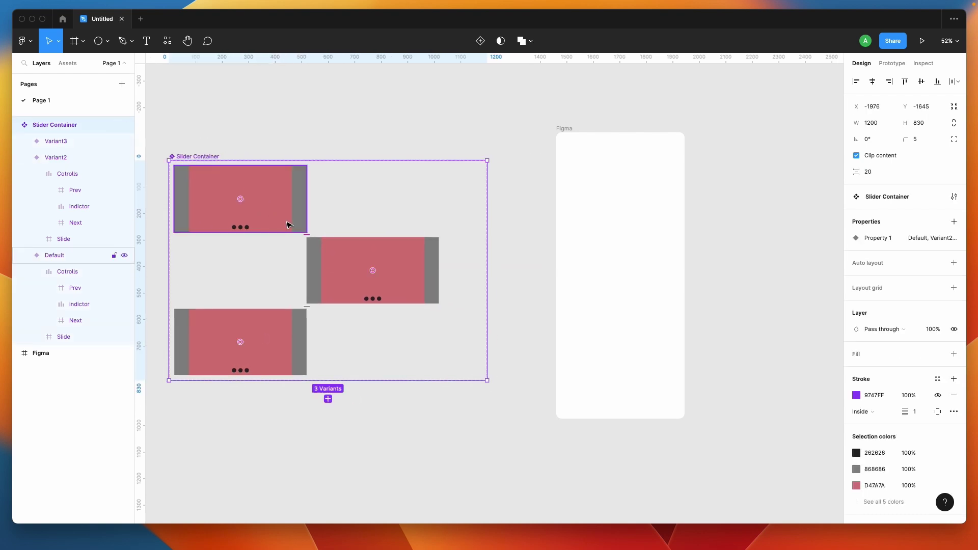
Widen the set to 1547 and move Variant3 right of Variant2, to 1018, 560.
{"action": "left_click", "coordinate": [204, 337]}
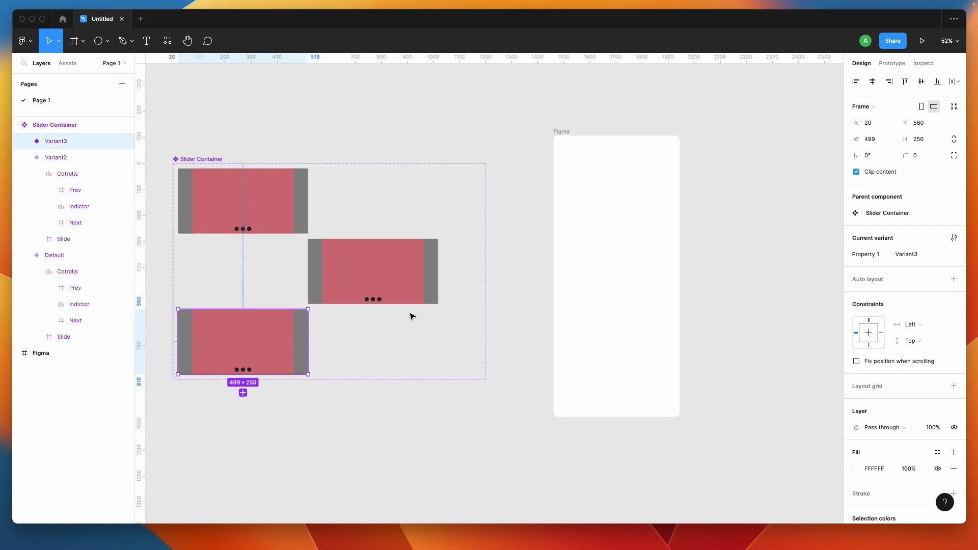
{"action": "scroll", "coordinate": [412, 316], "scroll_direction": "down", "scroll_amount": 3}
{"action": "left_click_drag", "start_coordinate": [275, 202], "coordinate": [211, 198]}
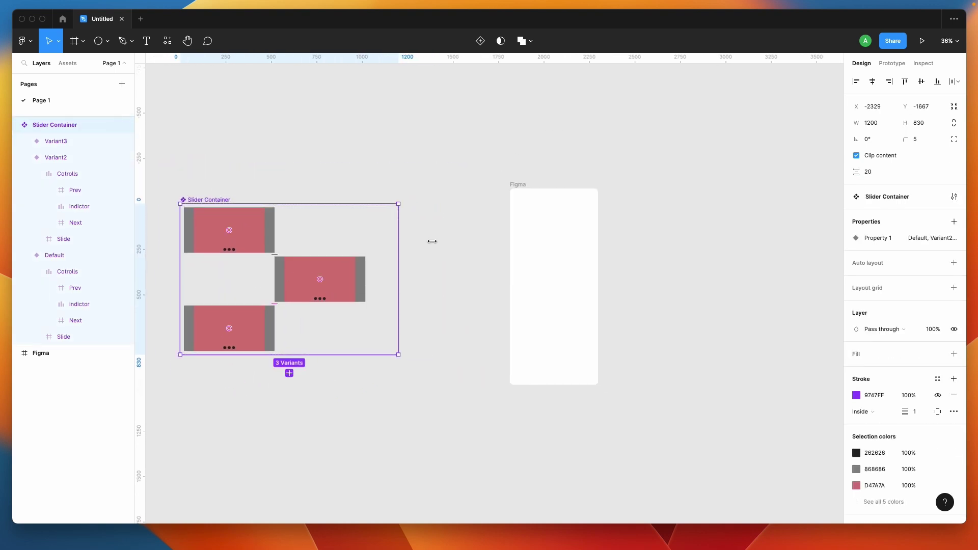
{"action": "left_click_drag", "start_coordinate": [398, 243], "coordinate": [461, 245]}
{"action": "left_click_drag", "start_coordinate": [220, 322], "coordinate": [417, 327]}
{"action": "key", "text": "super+z"}
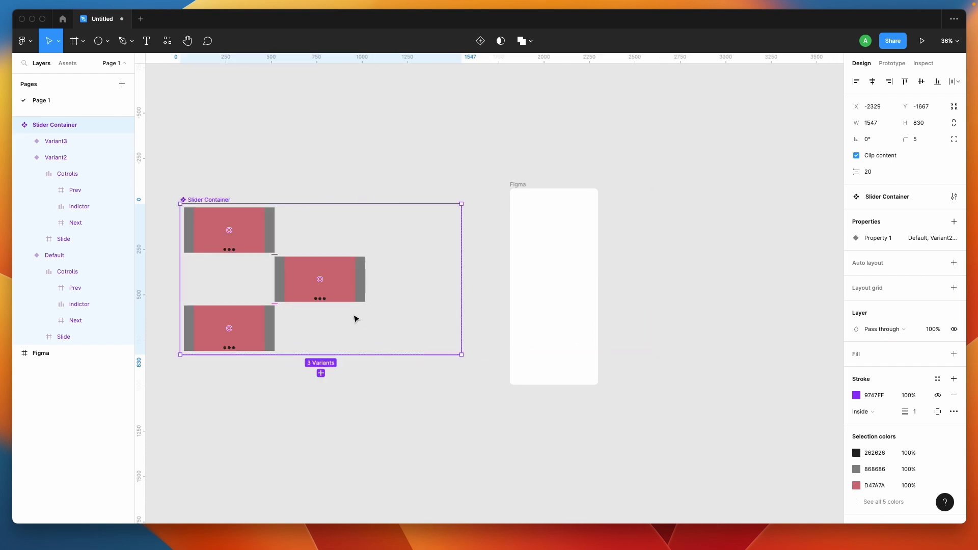
{"action": "left_click", "coordinate": [230, 319]}
{"action": "left_click_drag", "start_coordinate": [231, 317], "coordinate": [411, 320]}
Recolour Variant2's slide purple 9747FF.
{"action": "scroll", "coordinate": [254, 245], "scroll_direction": "up", "scroll_amount": 2}
{"action": "double_click", "coordinate": [273, 235]}
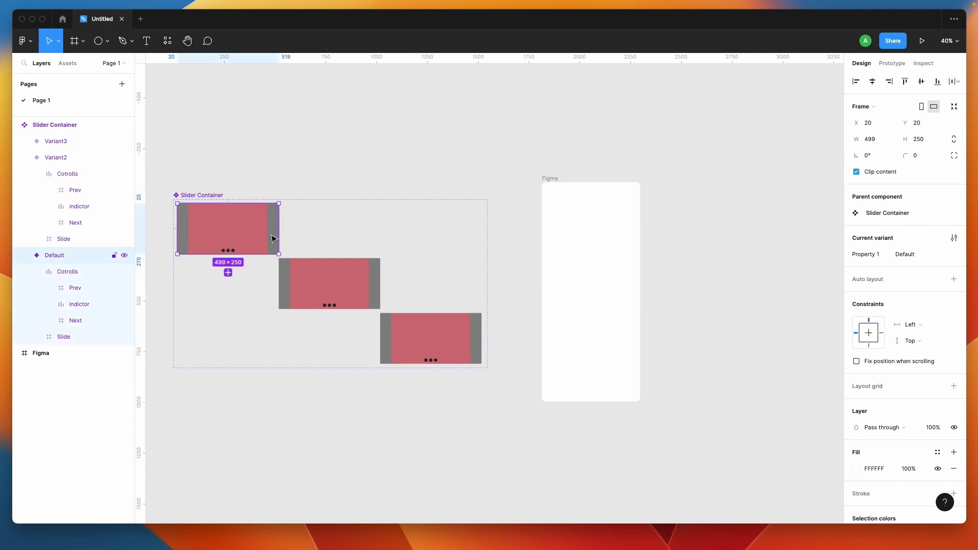
{"action": "left_click", "coordinate": [323, 279]}
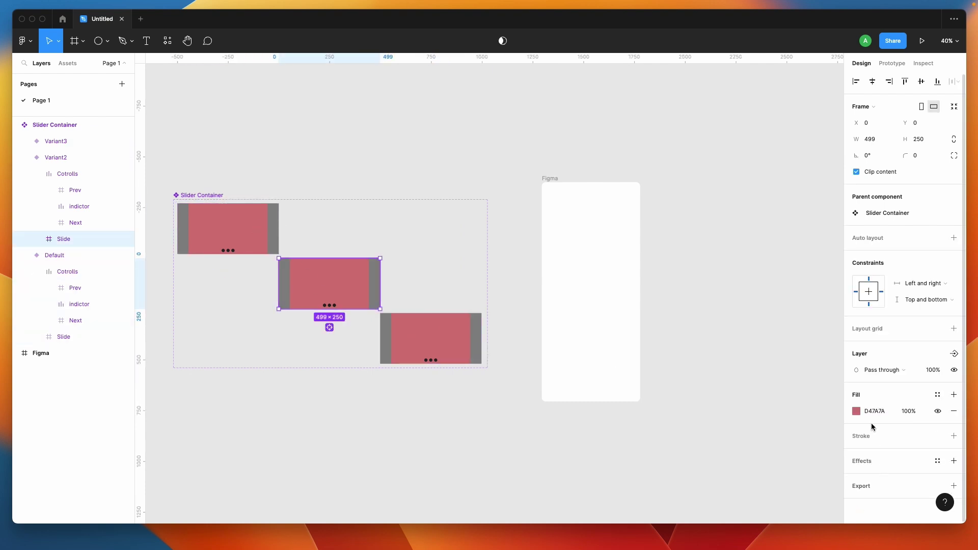
{"action": "left_click", "coordinate": [856, 411]}
{"action": "left_click_drag", "start_coordinate": [793, 346], "coordinate": [825, 305]}
{"action": "left_click", "coordinate": [795, 474]}
Recolour Variant3's slide light green B4DA65.
{"action": "left_click", "coordinate": [460, 329]}
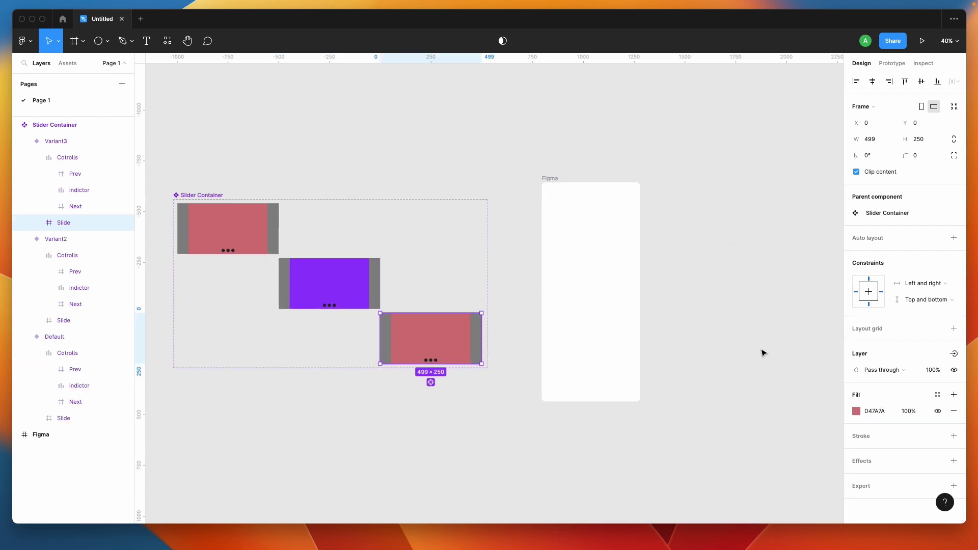
{"action": "left_click", "coordinate": [856, 411]}
{"action": "left_click", "coordinate": [771, 404]}
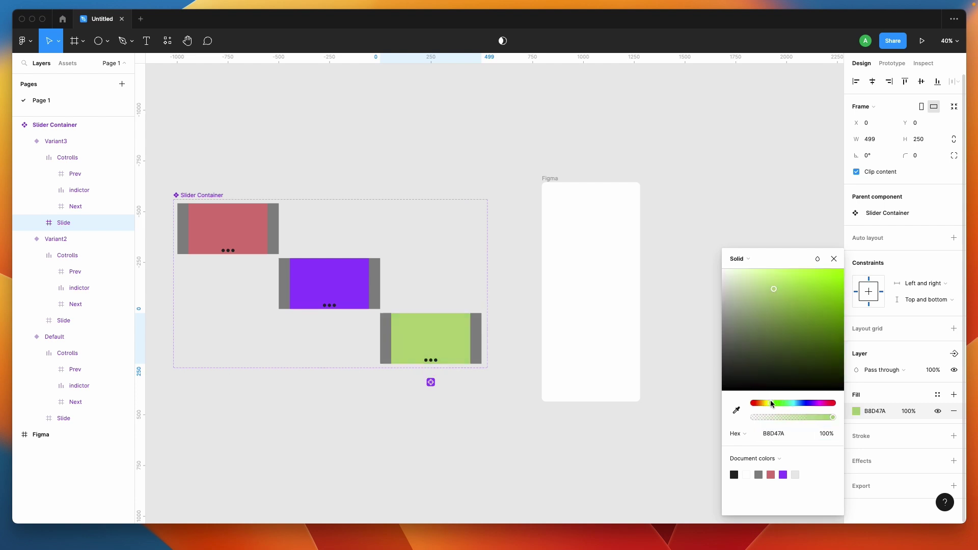
{"action": "left_click_drag", "start_coordinate": [800, 317], "coordinate": [787, 286]}
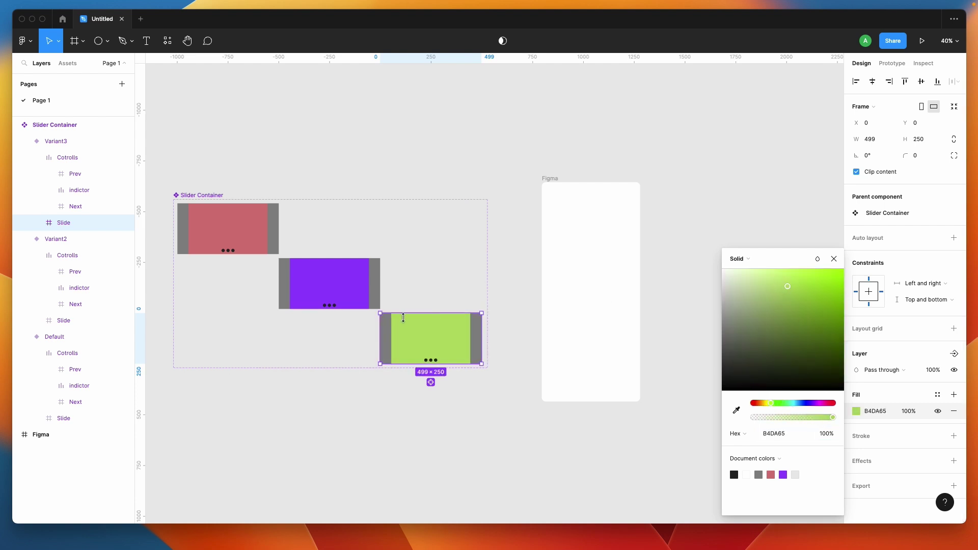
{"action": "left_click", "coordinate": [421, 424]}
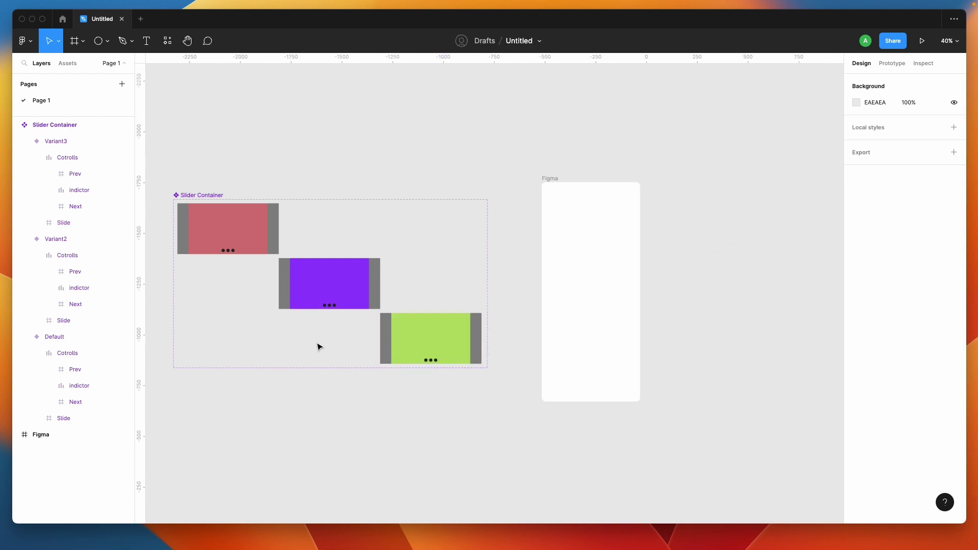
Link Default's Next to Variant2, Variant2's Next to Variant3, and Variant3's Prev to Variant2.
{"action": "left_click", "coordinate": [273, 230]}
{"action": "left_click", "coordinate": [892, 64]}
{"action": "mouse_move", "coordinate": [281, 233]}
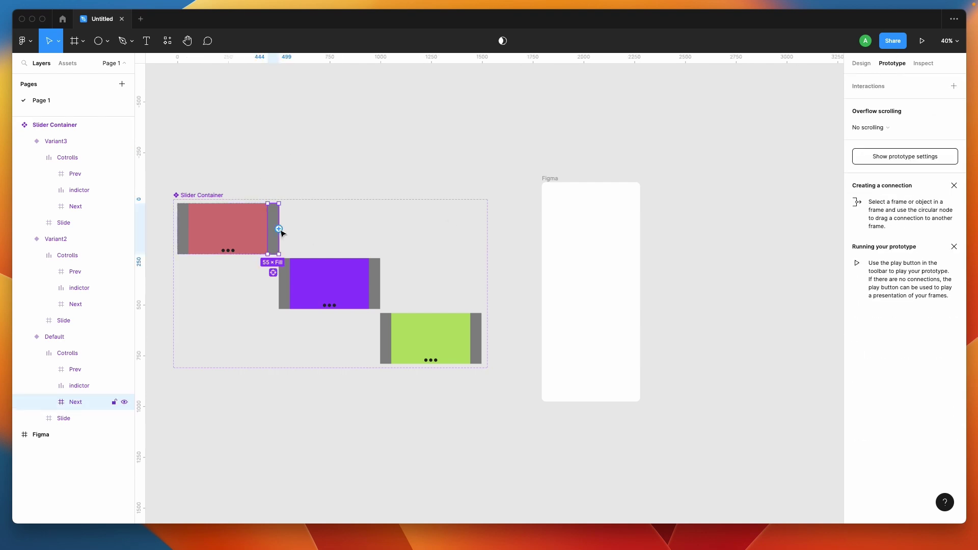
{"action": "left_click_drag", "start_coordinate": [279, 229], "coordinate": [356, 279]}
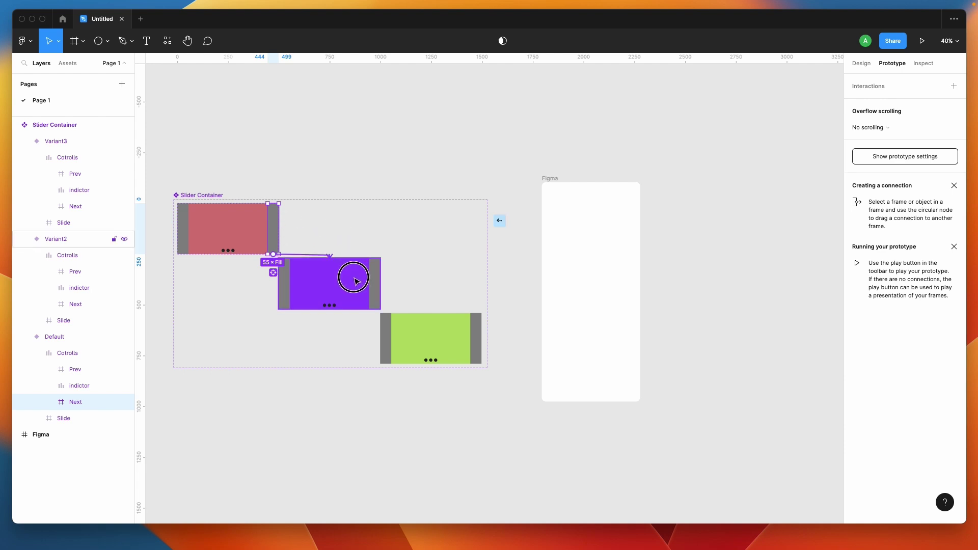
{"action": "left_click", "coordinate": [377, 283]}
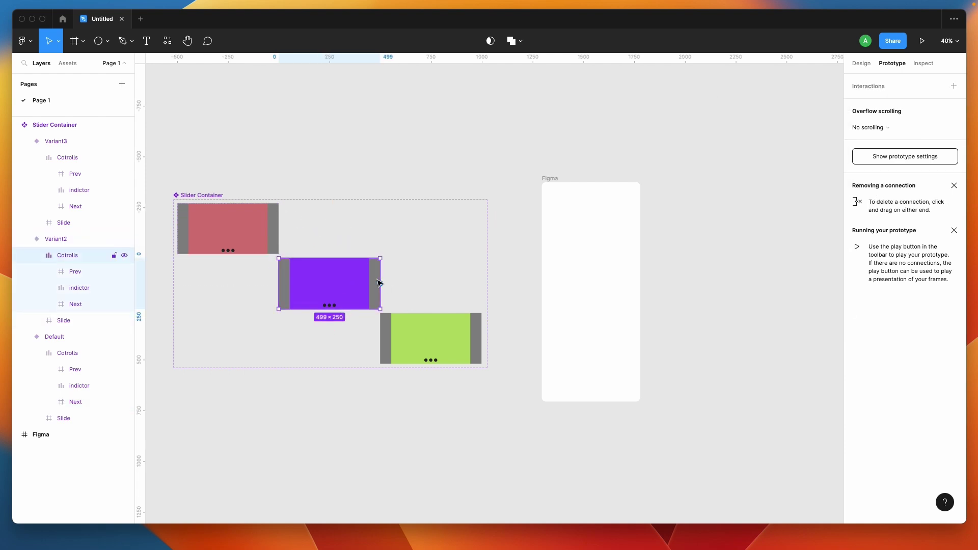
{"action": "left_click_drag", "start_coordinate": [381, 284], "coordinate": [395, 338]}
{"action": "left_click", "coordinate": [387, 341]}
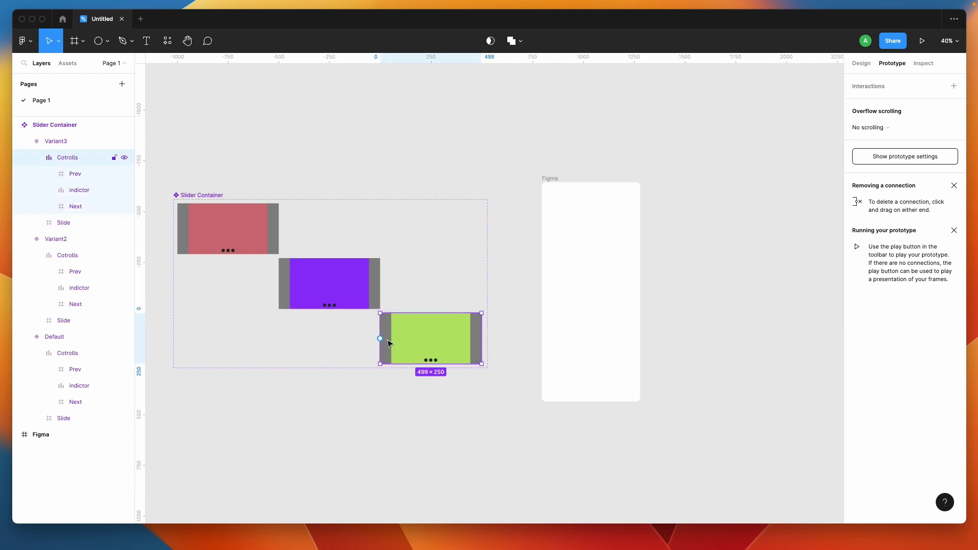
{"action": "left_click_drag", "start_coordinate": [386, 313], "coordinate": [336, 302]}
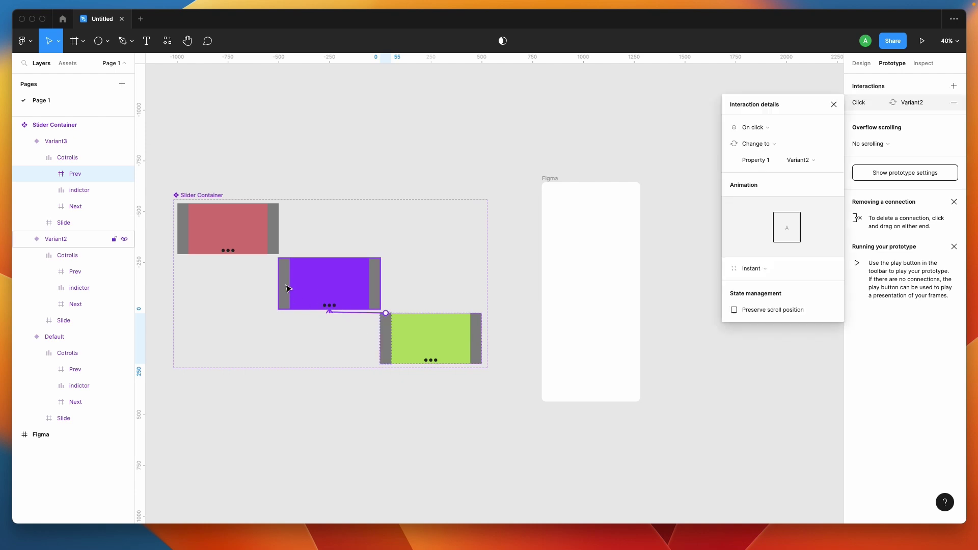
Link Variant2's Prev to Default and Default's Prev to Variant3.
{"action": "left_click", "coordinate": [287, 288]}
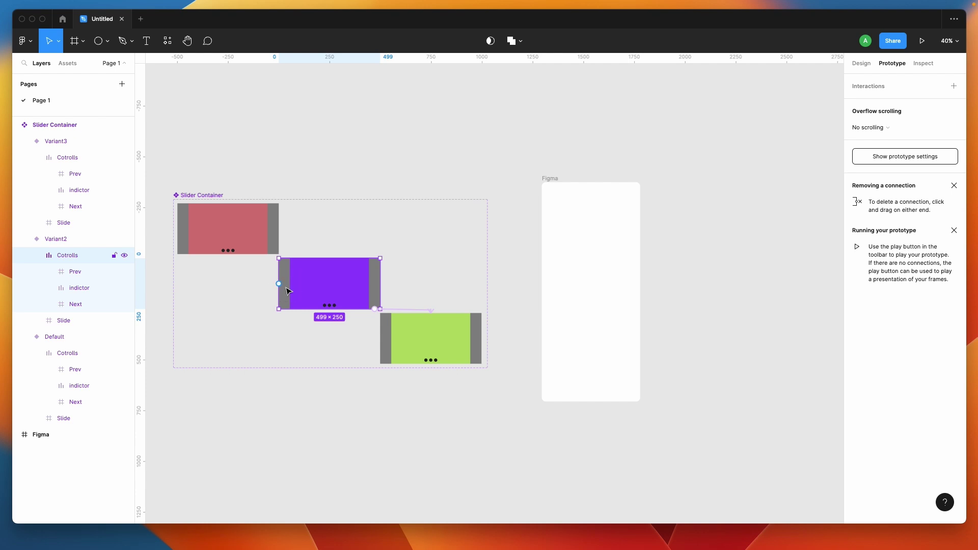
{"action": "left_click", "coordinate": [288, 291]}
{"action": "left_click_drag", "start_coordinate": [290, 284], "coordinate": [190, 224]}
{"action": "left_click", "coordinate": [189, 224]}
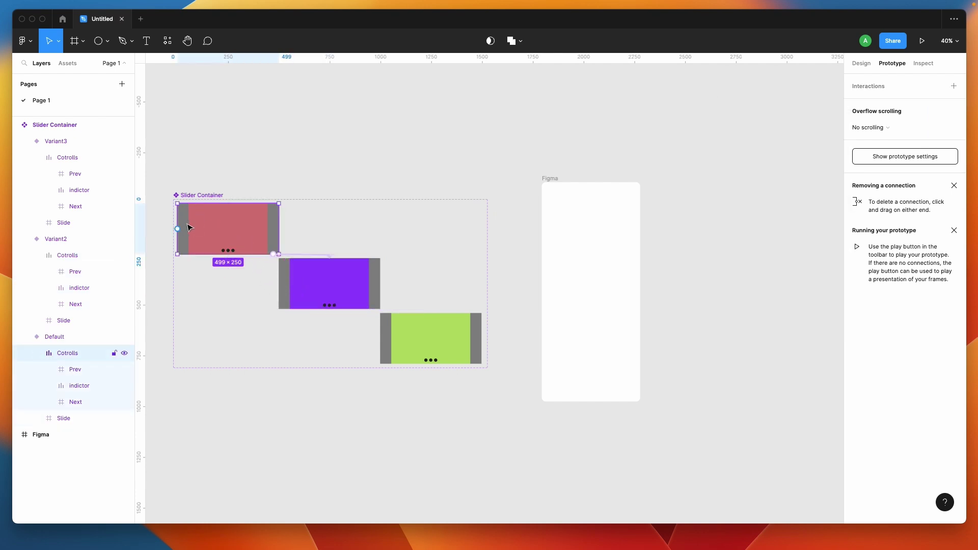
{"action": "left_click", "coordinate": [189, 229]}
{"action": "left_click_drag", "start_coordinate": [189, 229], "coordinate": [397, 347]}
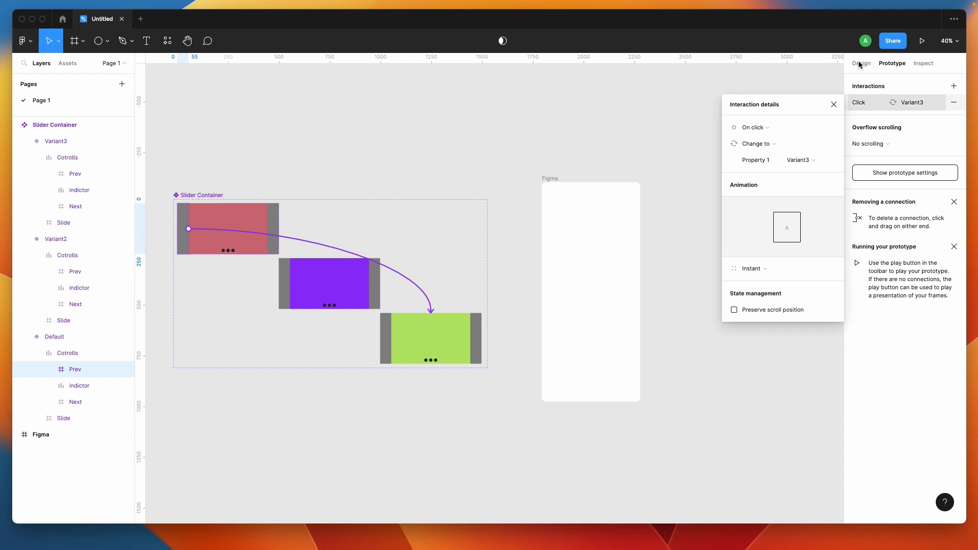
{"action": "key", "text": "Escape"}
{"action": "left_click", "coordinate": [213, 221]}
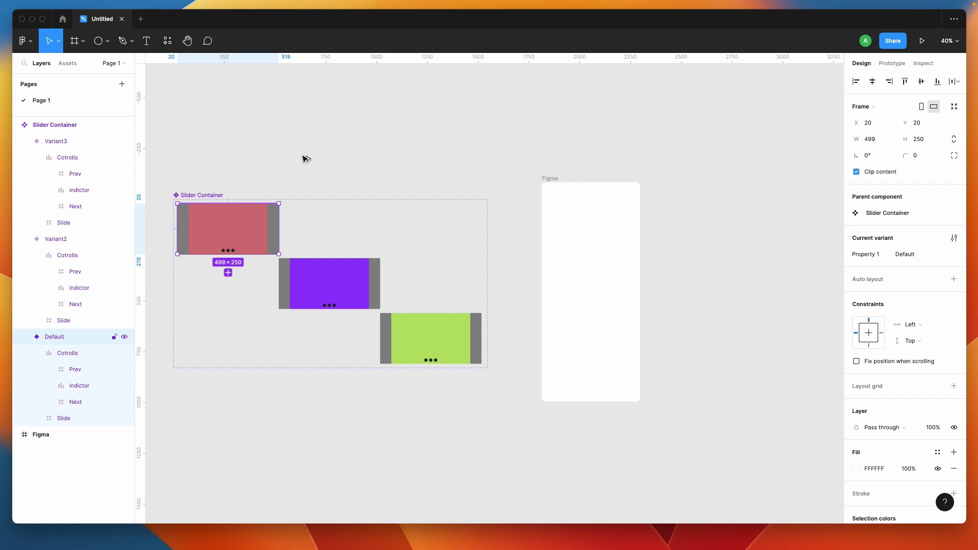
Paste a Default Slider Container instance into the phone frame, centred horizontally and top-aligned.
{"action": "key", "text": "ctrl+v"}
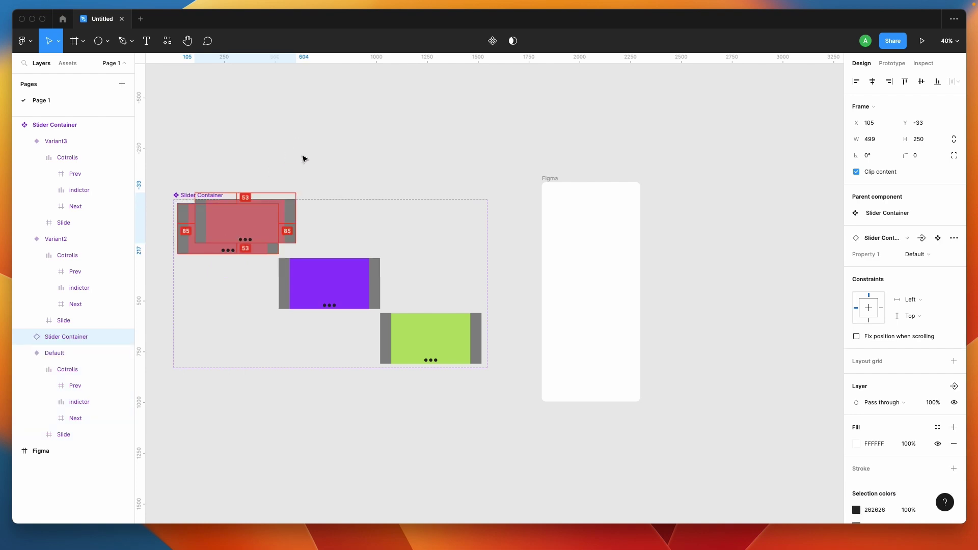
{"action": "key", "text": "ctrl+v"}
{"action": "left_click_drag", "start_coordinate": [294, 153], "coordinate": [577, 219]}
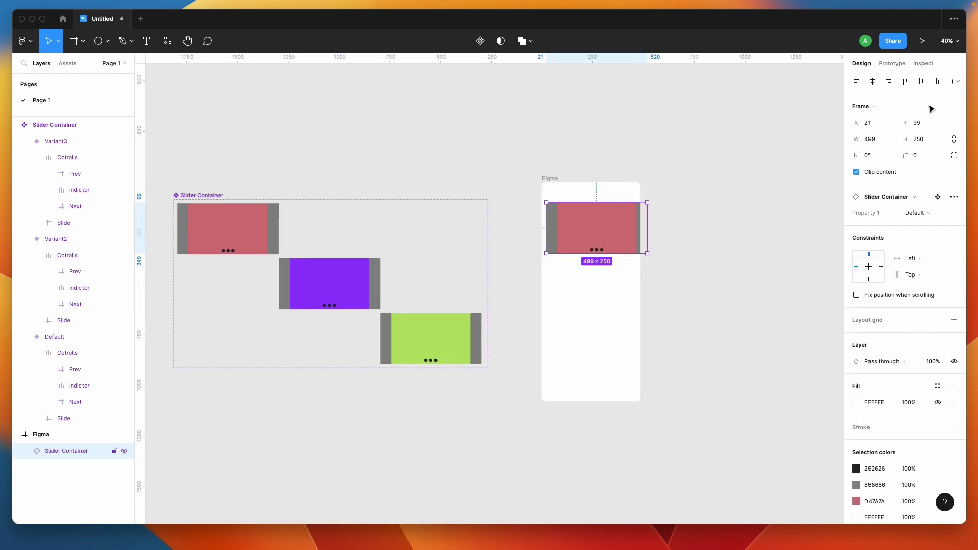
{"action": "key", "text": "alt+h"}
{"action": "left_click", "coordinate": [906, 81]}
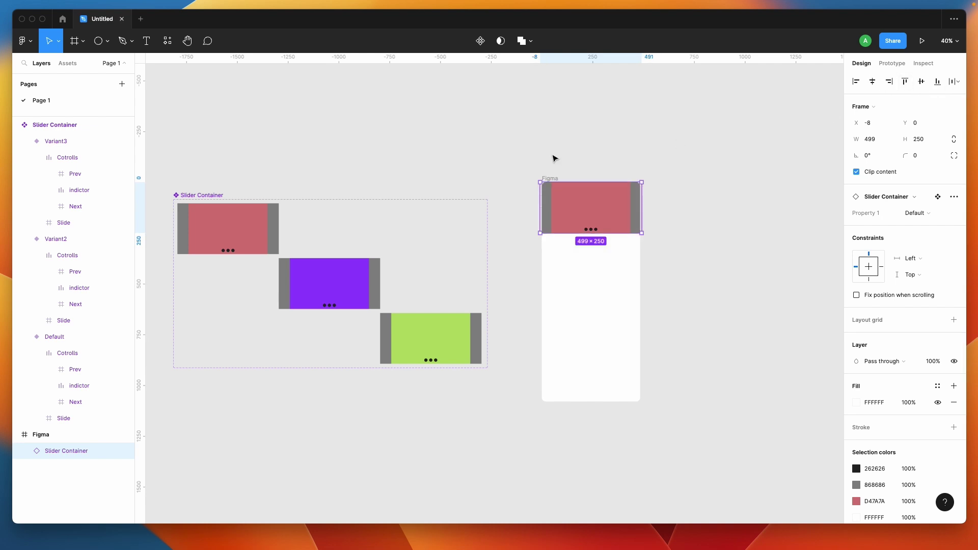
{"action": "key", "text": "Escape"}
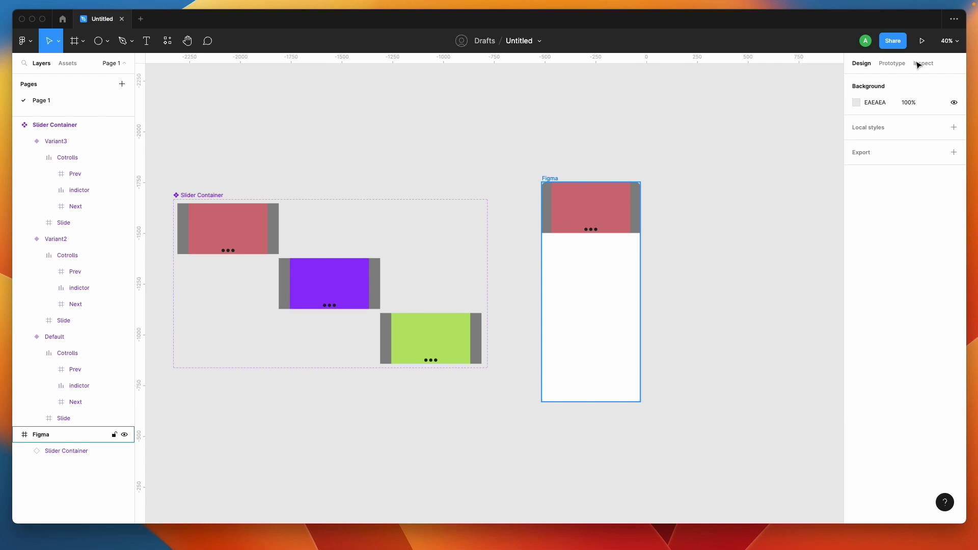
Present the prototype and click Prev and Next to cycle to the green slide.
{"action": "left_click", "coordinate": [921, 41]}
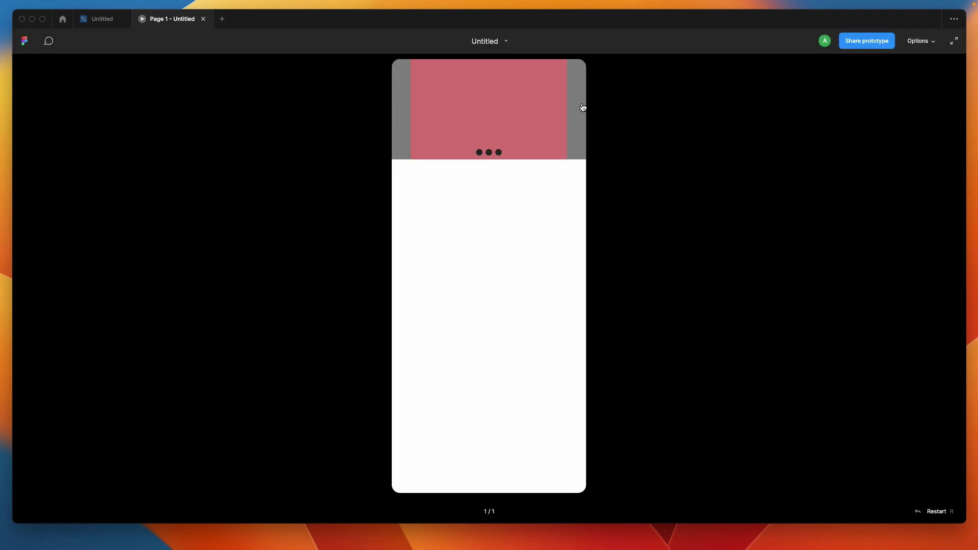
{"action": "left_click", "coordinate": [400, 108]}
{"action": "left_click", "coordinate": [402, 111]}
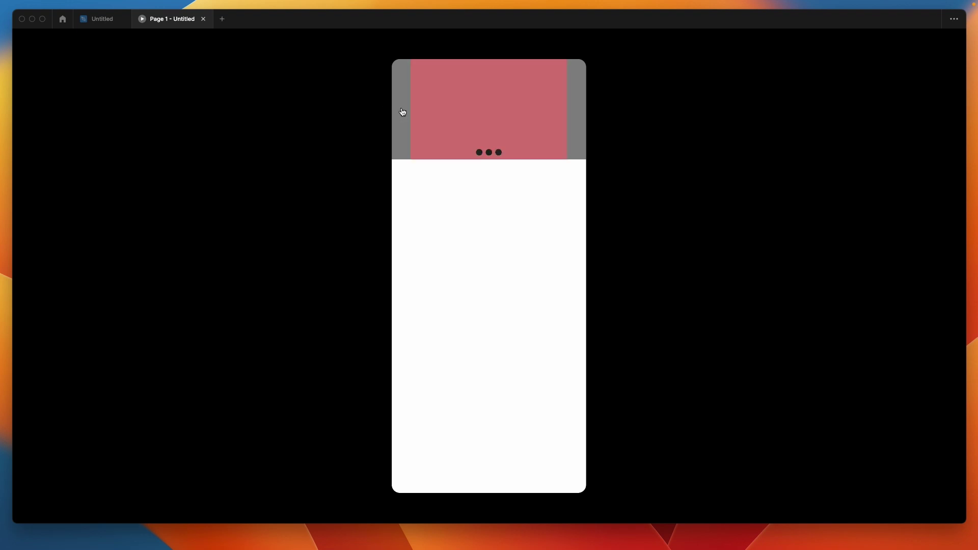
{"action": "left_click", "coordinate": [577, 97]}
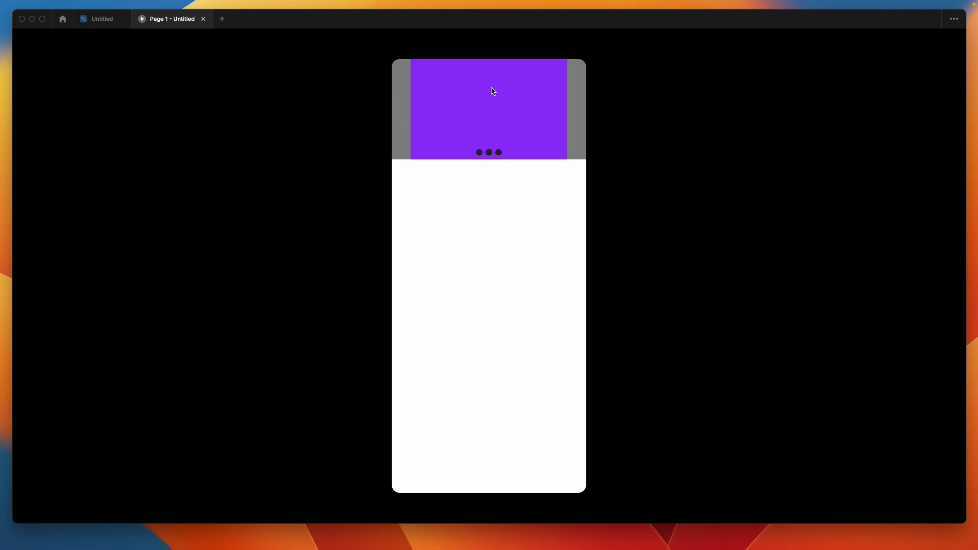
{"action": "left_click", "coordinate": [583, 108]}
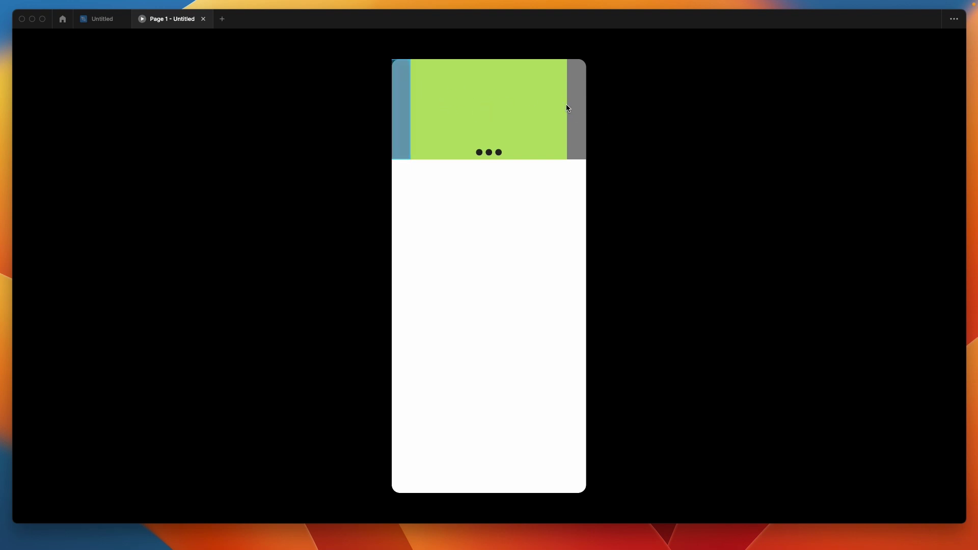
Click Prev repeatedly to cycle back through the slides, then return to the design file.
{"action": "left_click", "coordinate": [395, 105]}
{"action": "left_click", "coordinate": [398, 108]}
{"action": "left_click", "coordinate": [397, 108]}
{"action": "left_click", "coordinate": [398, 108]}
{"action": "left_click", "coordinate": [398, 107]}
{"action": "left_click", "coordinate": [398, 107]}
{"action": "left_click", "coordinate": [398, 108]}
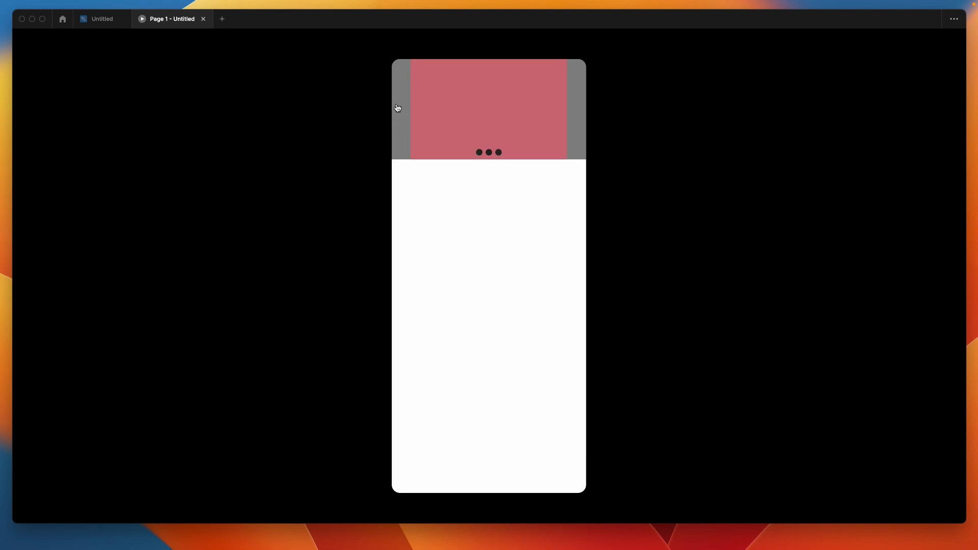
{"action": "left_click", "coordinate": [99, 19]}
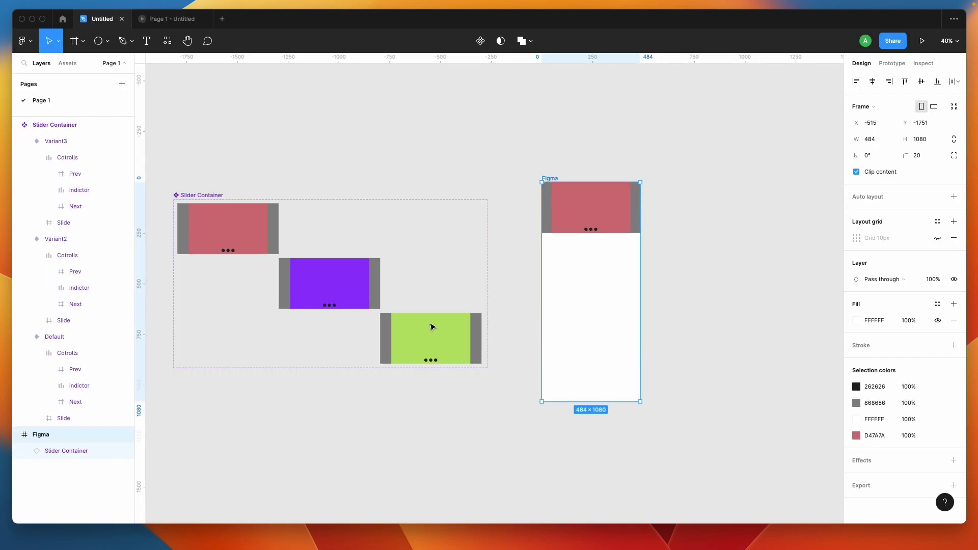
Connect the green slide's Next bar to the Default variant with an On click interaction.
{"action": "left_click", "coordinate": [474, 331]}
{"action": "left_click", "coordinate": [474, 331]}
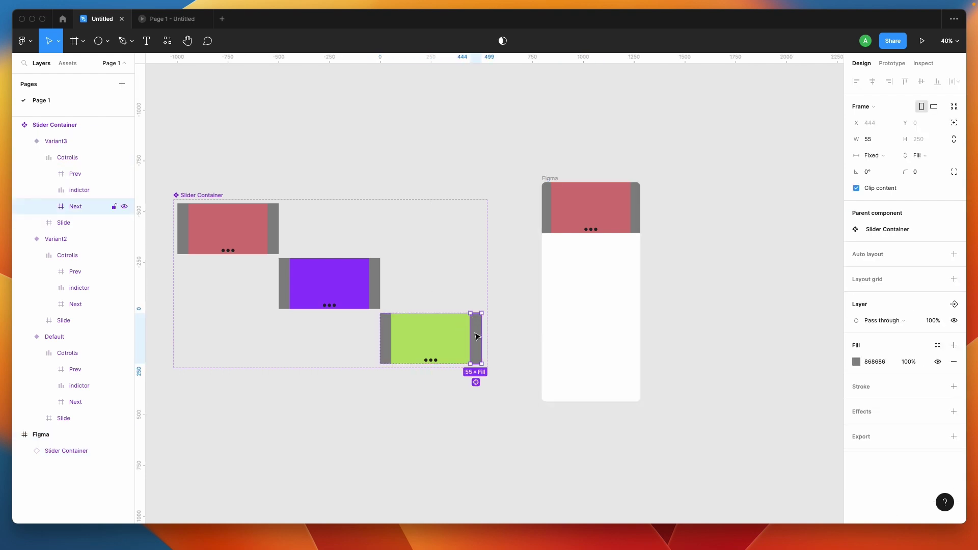
{"action": "left_click", "coordinate": [877, 67]}
{"action": "left_click_drag", "start_coordinate": [482, 338], "coordinate": [250, 243]}
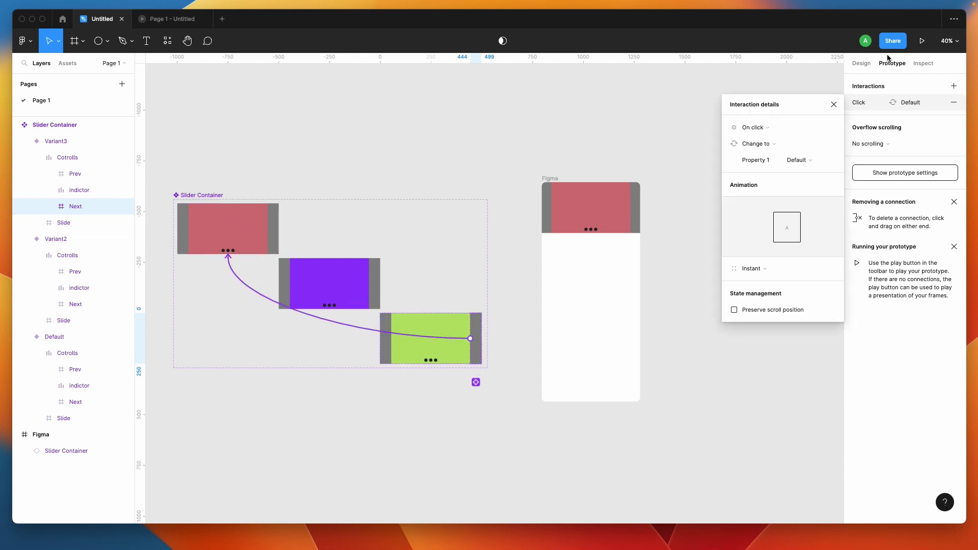
{"action": "left_click", "coordinate": [860, 64]}
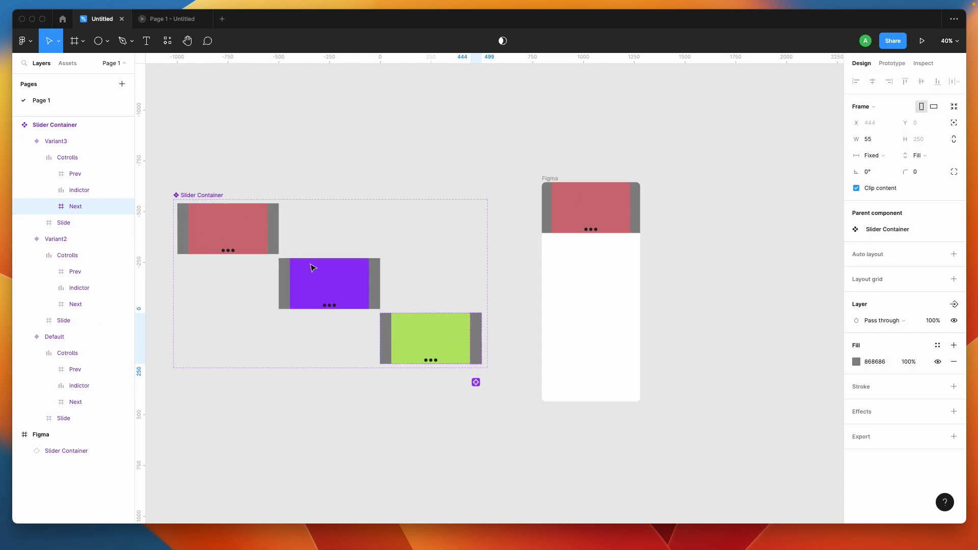
{"action": "left_click", "coordinate": [552, 180]}
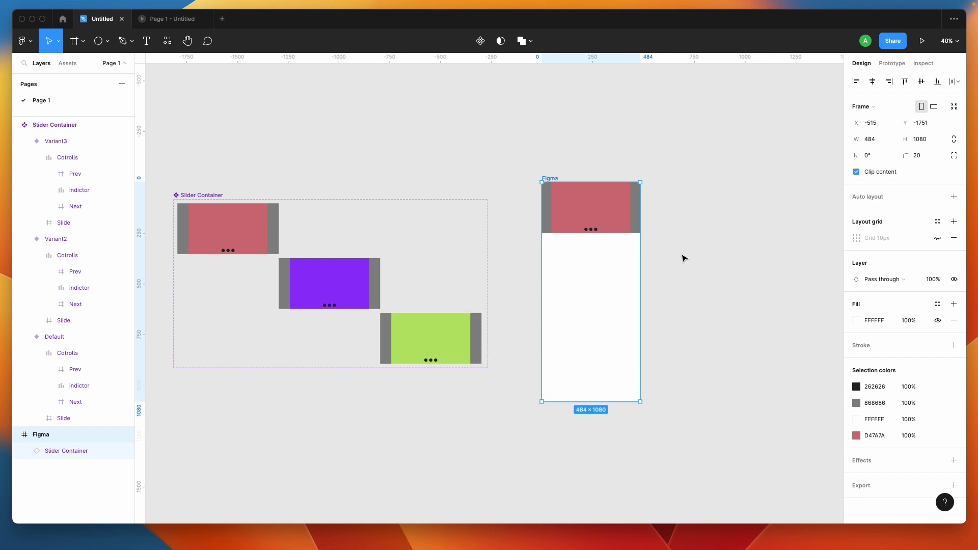
Add auto layout to the phone frame, with fixed width and height and a 700 height.
{"action": "left_click", "coordinate": [954, 197]}
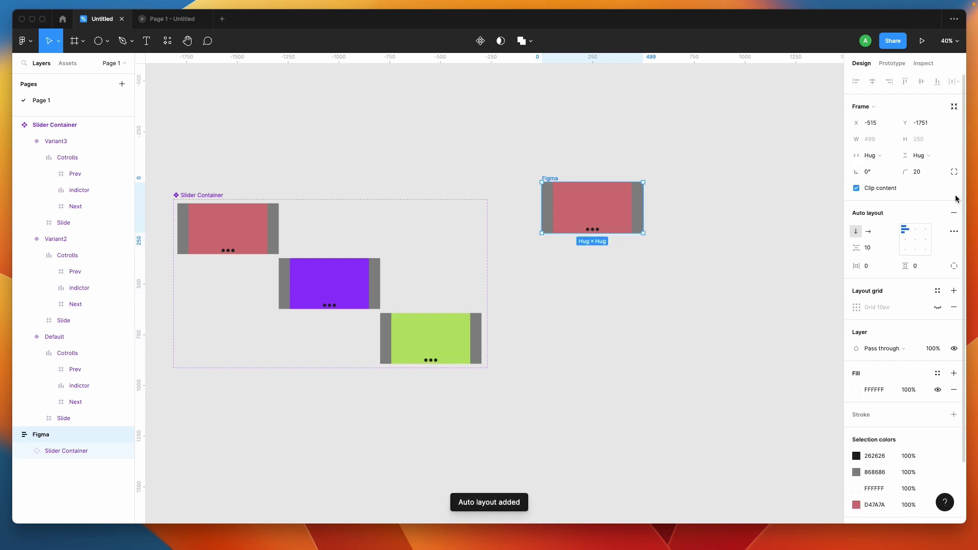
{"action": "left_click", "coordinate": [928, 154]}
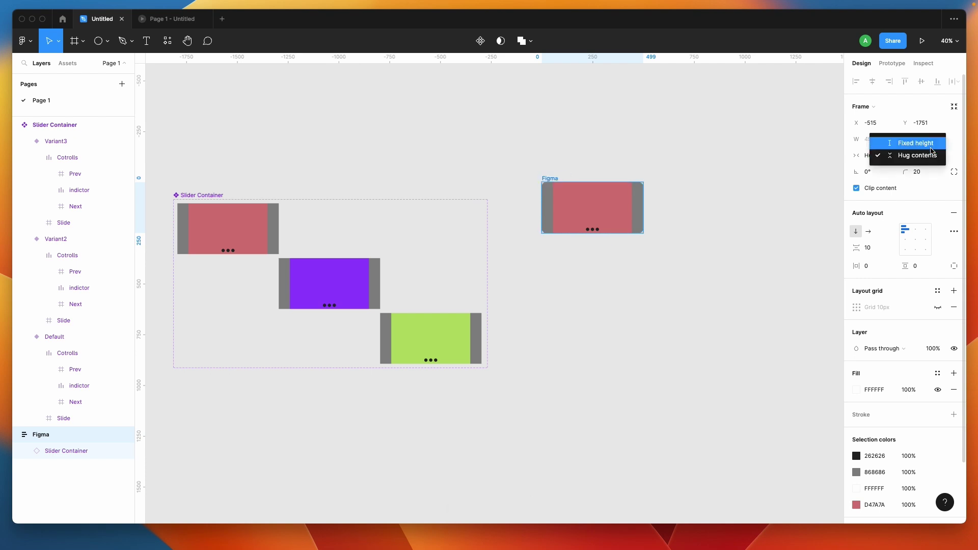
{"action": "left_click", "coordinate": [930, 147]}
{"action": "left_click", "coordinate": [869, 155]}
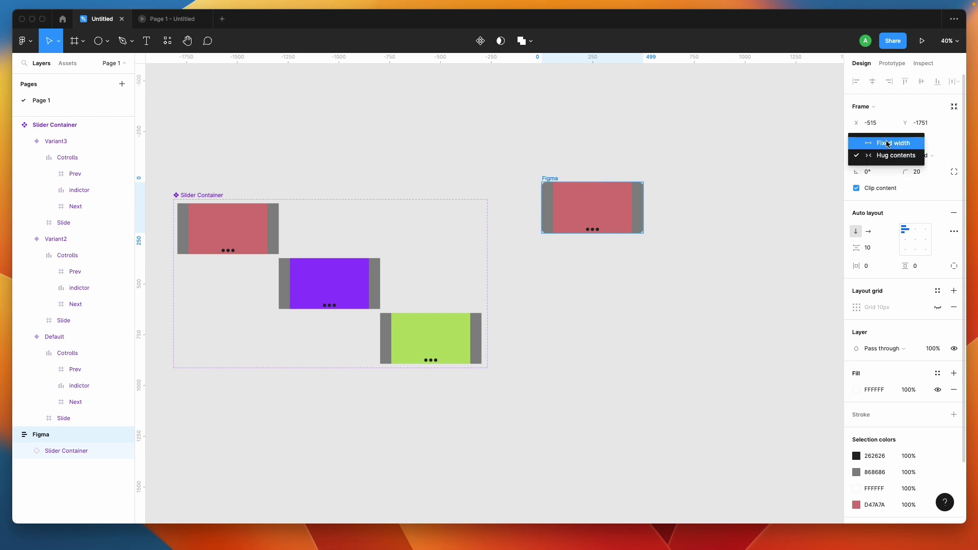
{"action": "left_click", "coordinate": [886, 144]}
{"action": "left_click", "coordinate": [930, 146]}
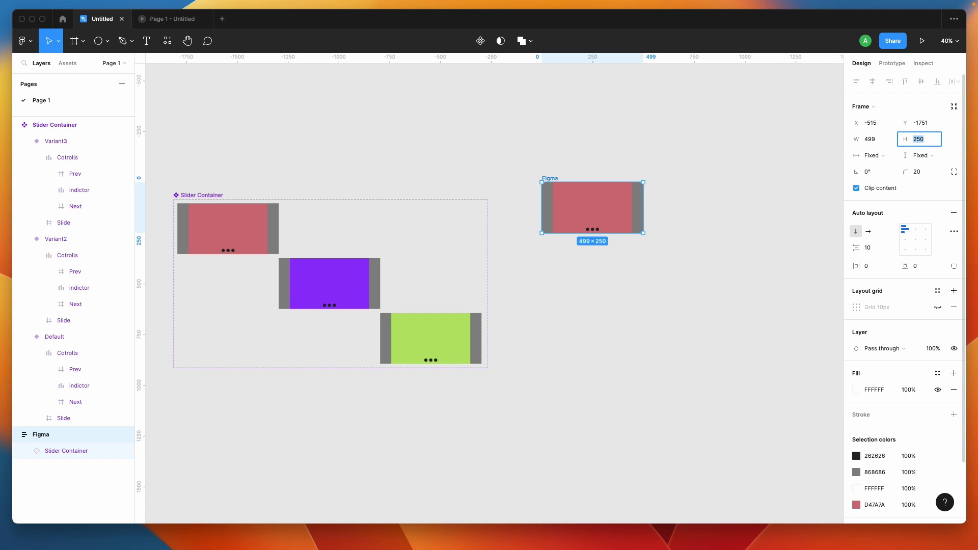
{"action": "key", "text": "Return"}
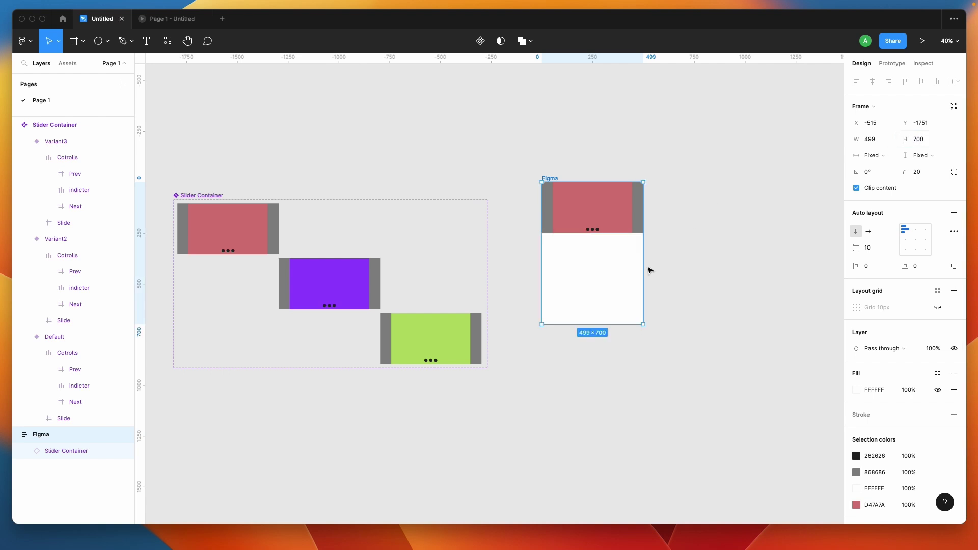
Stretch the phone frame down to 1026 tall, undoing an accidental widening.
{"action": "left_click_drag", "start_coordinate": [578, 324], "coordinate": [577, 390]}
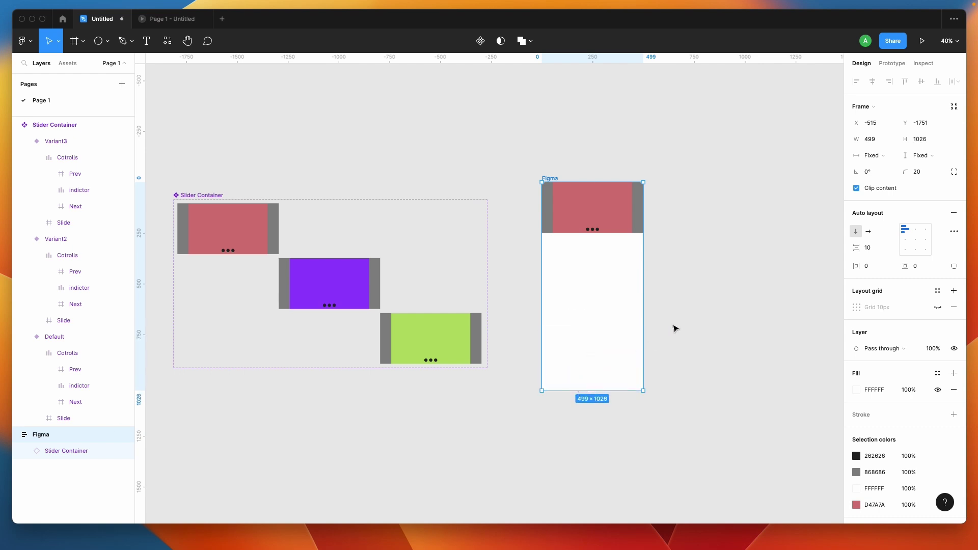
{"action": "left_click", "coordinate": [673, 328]}
{"action": "left_click", "coordinate": [548, 179]}
{"action": "left_click_drag", "start_coordinate": [644, 309], "coordinate": [711, 317]}
{"action": "key", "text": "ctrl+z"}
{"action": "key", "text": "Escape"}
Set the slider instance to Fill container width, then resize the frame's width to stretch it.
{"action": "left_click", "coordinate": [613, 209]}
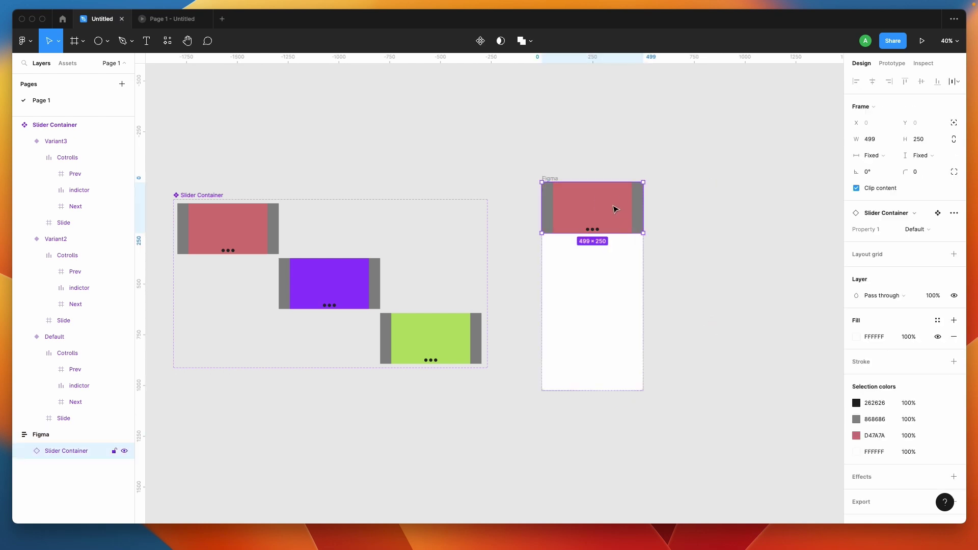
{"action": "left_click", "coordinate": [874, 155]}
{"action": "left_click", "coordinate": [884, 168]}
{"action": "left_click", "coordinate": [717, 207]}
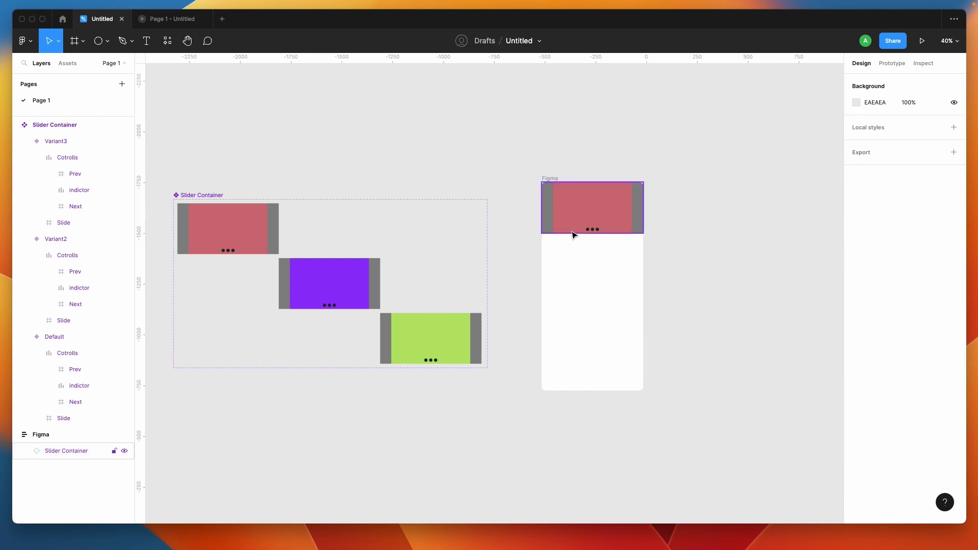
{"action": "left_click", "coordinate": [550, 178]}
{"action": "left_click_drag", "start_coordinate": [642, 269], "coordinate": [708, 250]}
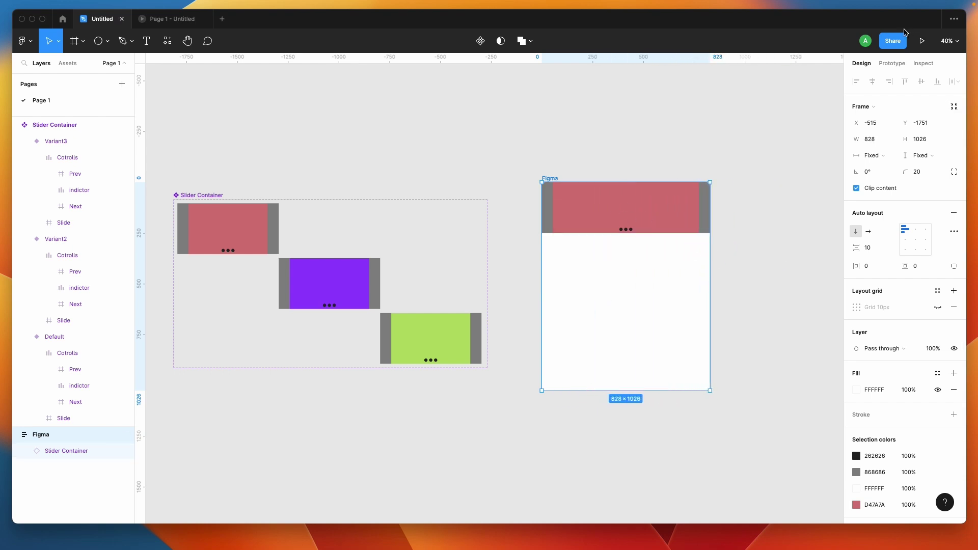
{"action": "left_click", "coordinate": [165, 21]}
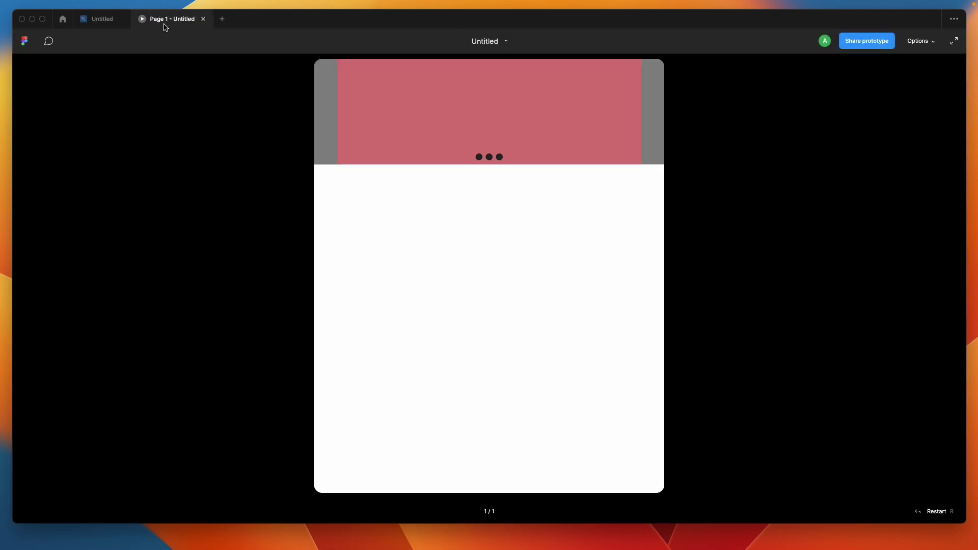
{"action": "left_click", "coordinate": [657, 110]}
{"action": "left_click", "coordinate": [657, 112]}
{"action": "left_click", "coordinate": [658, 114]}
{"action": "left_click", "coordinate": [658, 114]}
{"action": "left_click", "coordinate": [658, 114]}
{"action": "left_click", "coordinate": [658, 115]}
{"action": "left_click", "coordinate": [658, 115]}
{"action": "left_click", "coordinate": [659, 115]}
{"action": "left_click", "coordinate": [658, 116]}
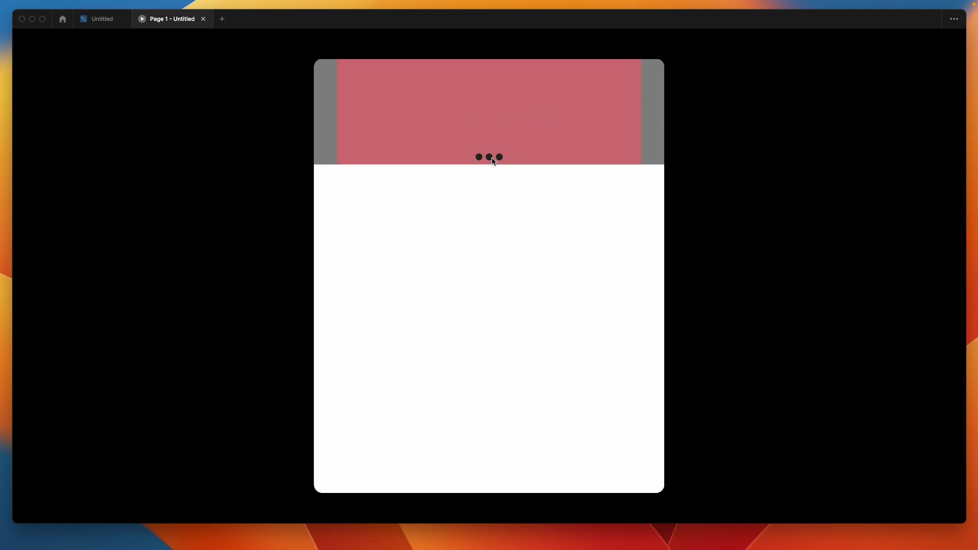
{"action": "left_click", "coordinate": [100, 20]}
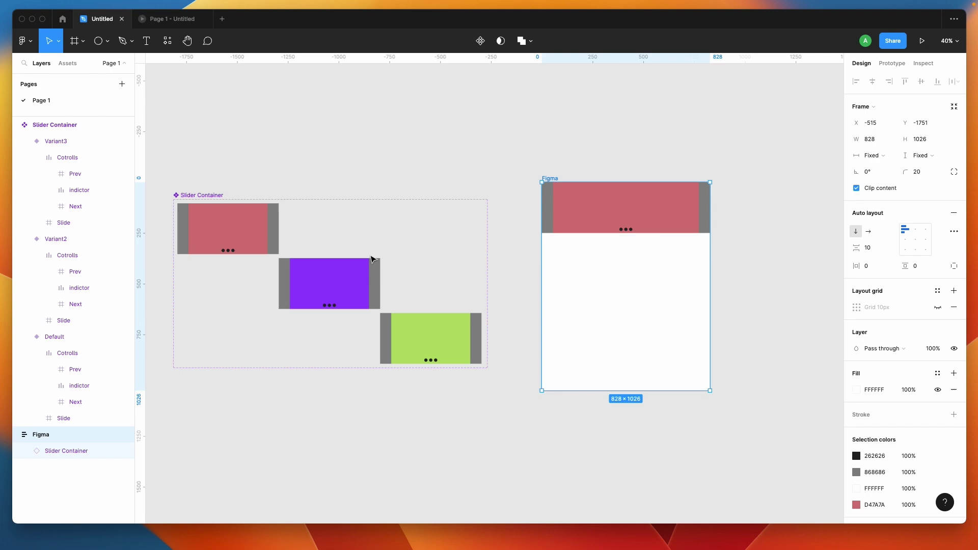
Fill the red slide's second and third indicator dots with white FFFFFF.
{"action": "scroll", "coordinate": [227, 237], "scroll_direction": "up", "scroll_amount": 5}
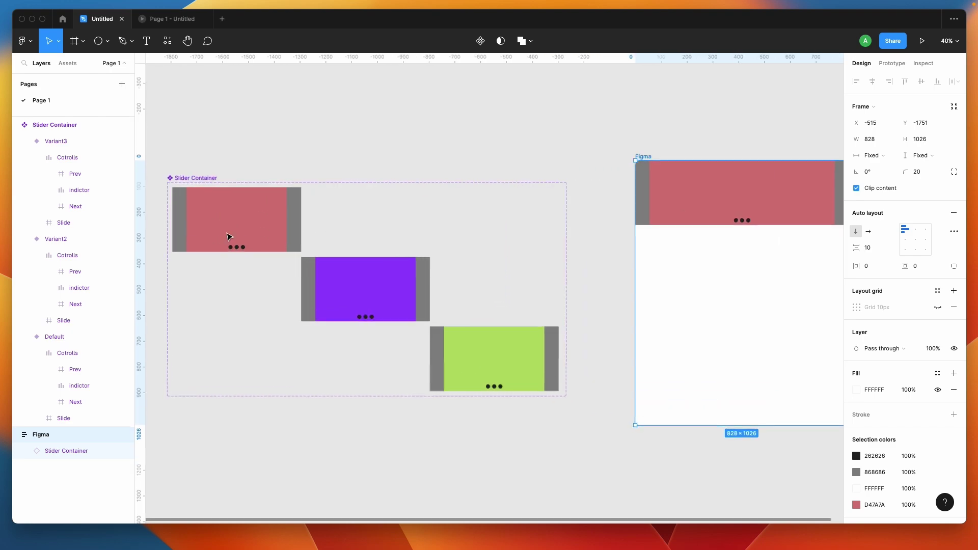
{"action": "scroll", "coordinate": [250, 239], "scroll_direction": "up", "scroll_amount": 5}
{"action": "left_click", "coordinate": [361, 286]}
{"action": "left_click", "coordinate": [377, 284], "text": "shift"}
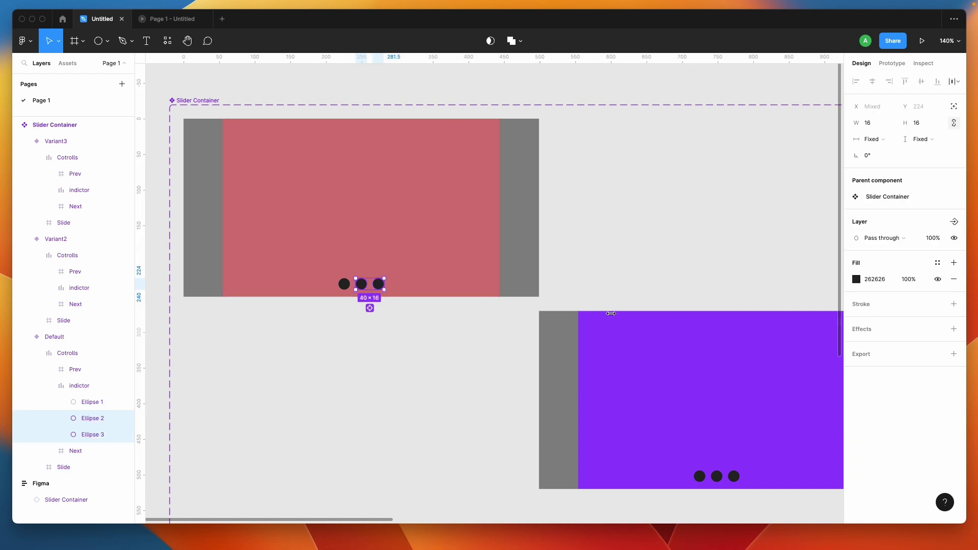
{"action": "left_click", "coordinate": [856, 283]}
{"action": "type", "text": "FFFFFF"}
{"action": "left_click", "coordinate": [667, 230]}
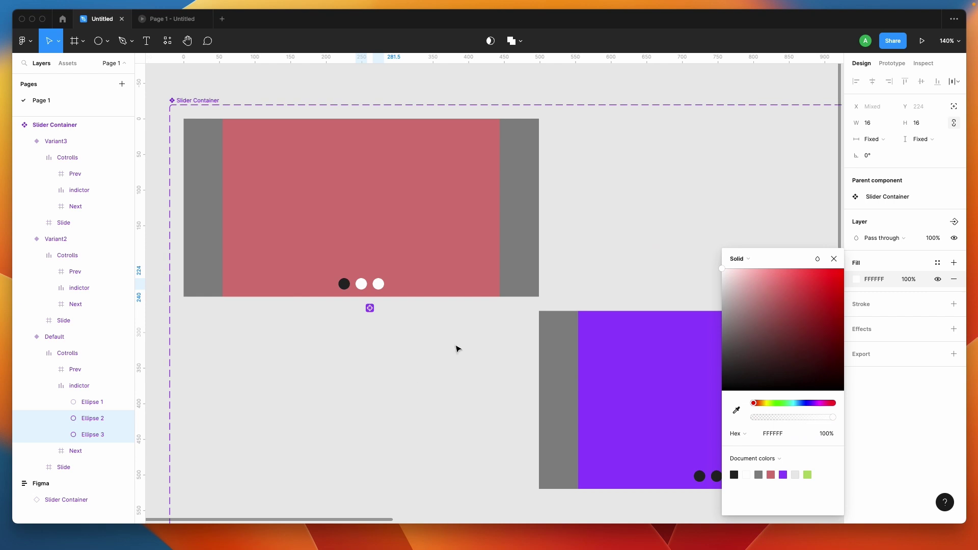
{"action": "left_click", "coordinate": [411, 393]}
Fill the purple slide's first and third indicator dots with white FFFFFF.
{"action": "scroll", "coordinate": [411, 392], "scroll_direction": "down", "scroll_amount": 2}
{"action": "scroll", "coordinate": [411, 392], "scroll_direction": "right", "scroll_amount": 2}
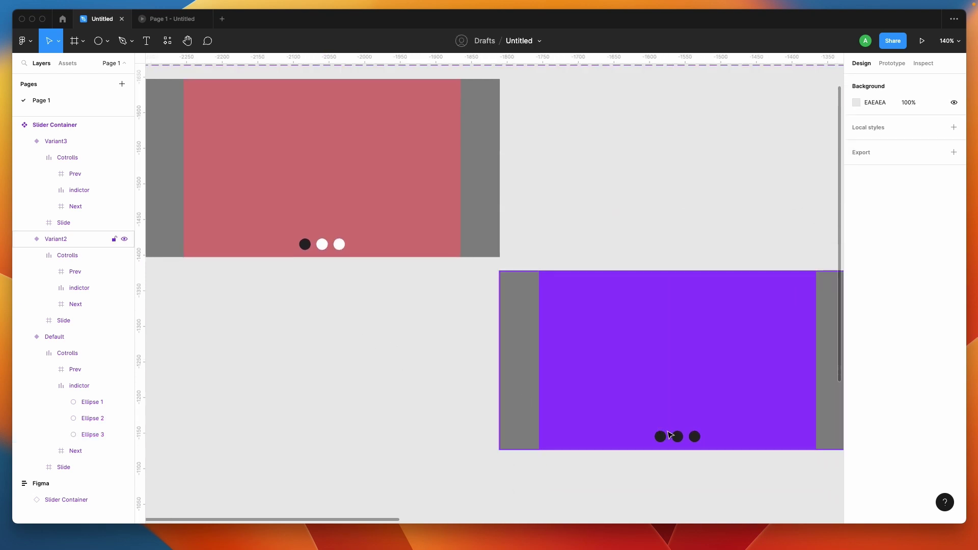
{"action": "left_click", "coordinate": [661, 437], "text": "super"}
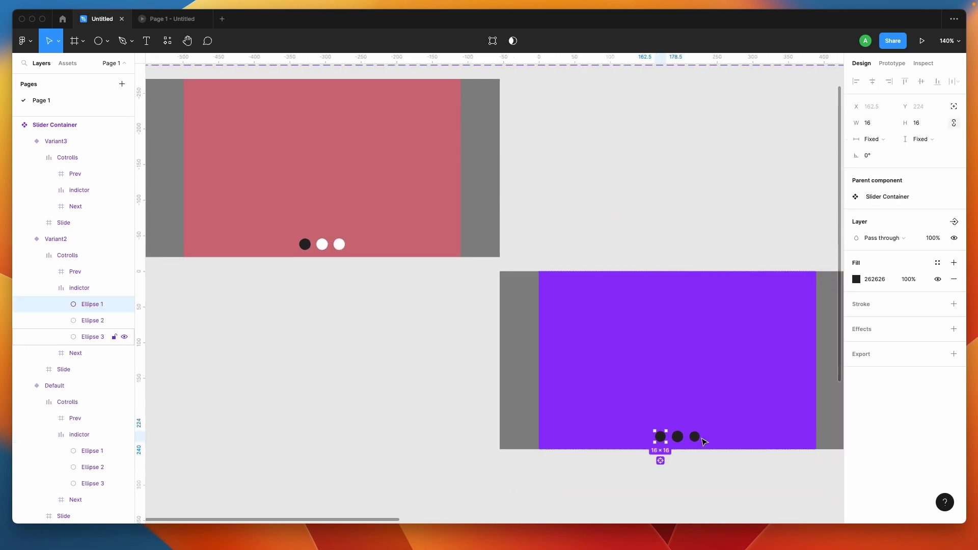
{"action": "left_click", "coordinate": [694, 437], "text": "shift"}
{"action": "left_click", "coordinate": [857, 279]}
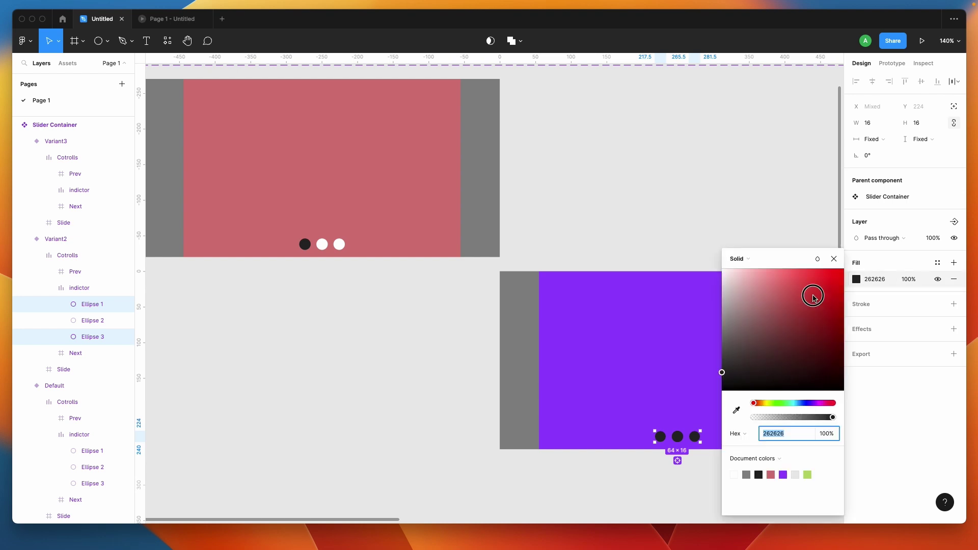
{"action": "type", "text": "FFFFFF"}
{"action": "key", "text": "Return"}
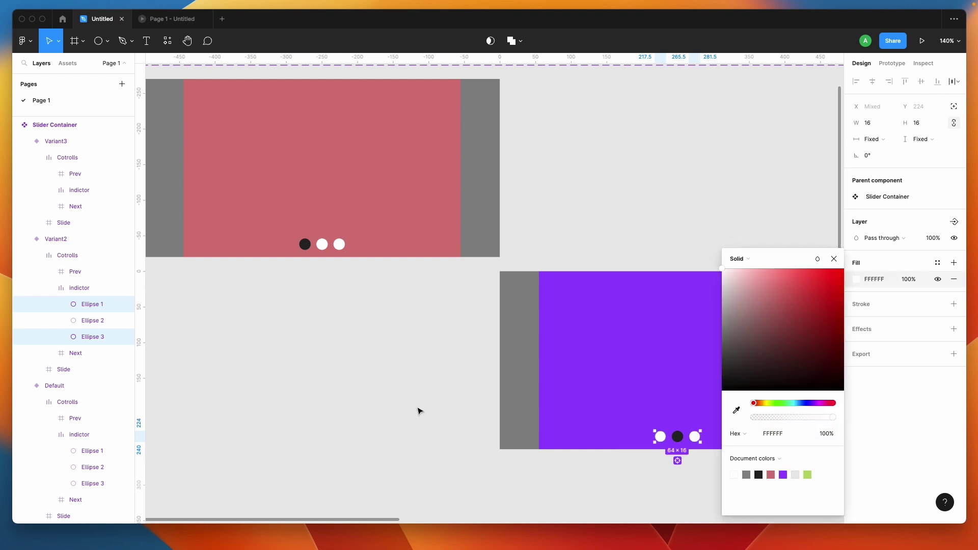
{"action": "left_click", "coordinate": [418, 410]}
Lighten the green slide's first and second indicator dots to white.
{"action": "scroll", "coordinate": [417, 410], "scroll_direction": "down", "scroll_amount": 6}
{"action": "scroll", "coordinate": [418, 410], "scroll_direction": "right", "scroll_amount": 8}
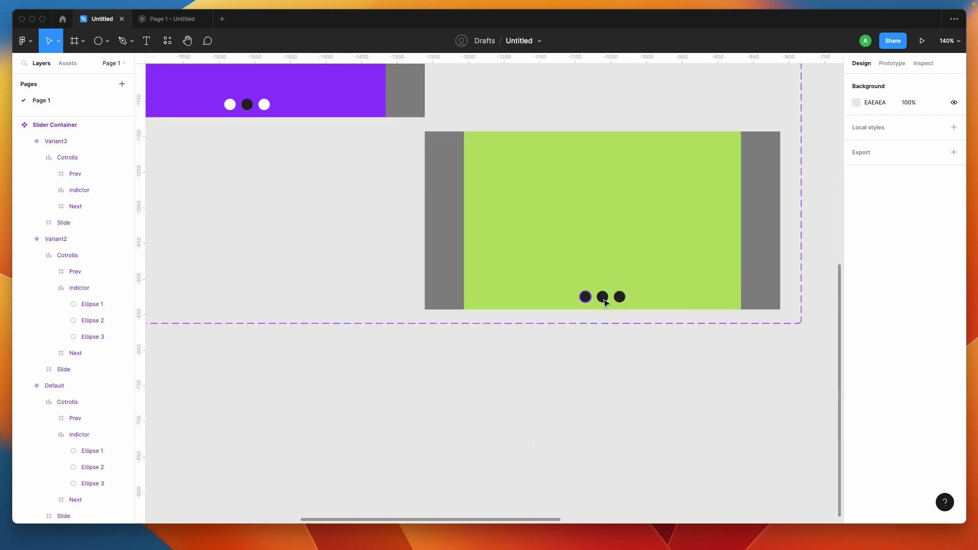
{"action": "left_click", "coordinate": [586, 297]}
{"action": "left_click", "coordinate": [602, 297], "text": "shift"}
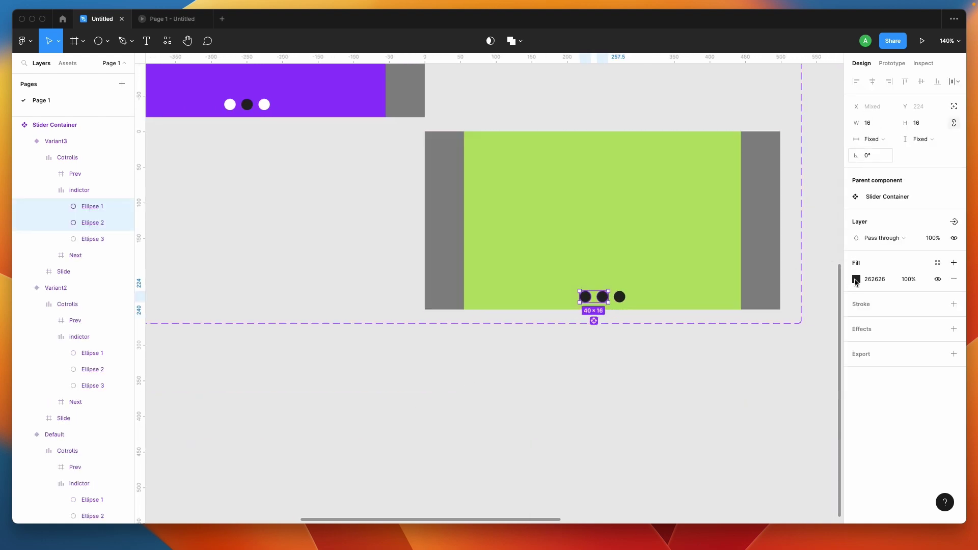
{"action": "left_click", "coordinate": [856, 279]}
{"action": "left_click_drag", "start_coordinate": [764, 316], "coordinate": [754, 305]}
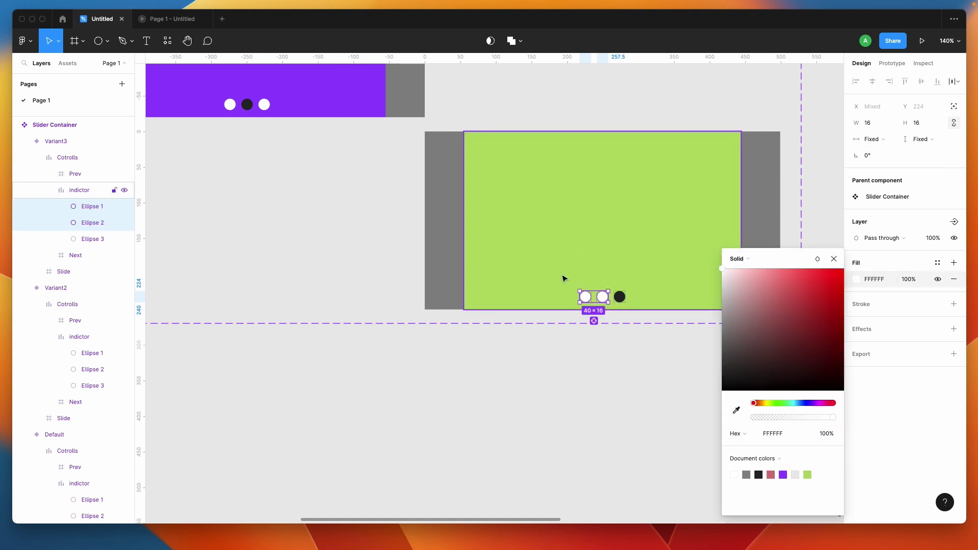
{"action": "left_click", "coordinate": [528, 367]}
{"action": "scroll", "coordinate": [527, 364], "scroll_direction": "down", "scroll_amount": 5}
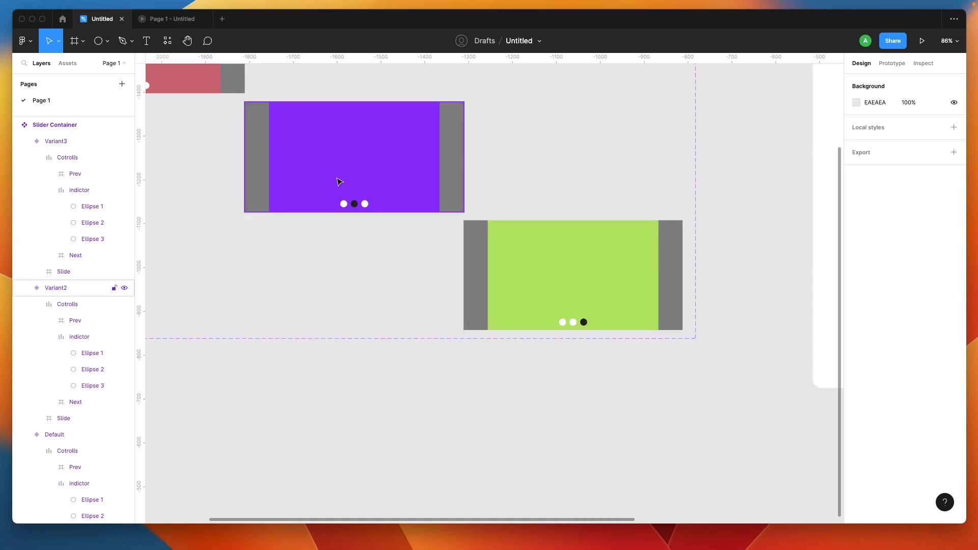
{"action": "scroll", "coordinate": [454, 263], "scroll_direction": "down", "scroll_amount": 5}
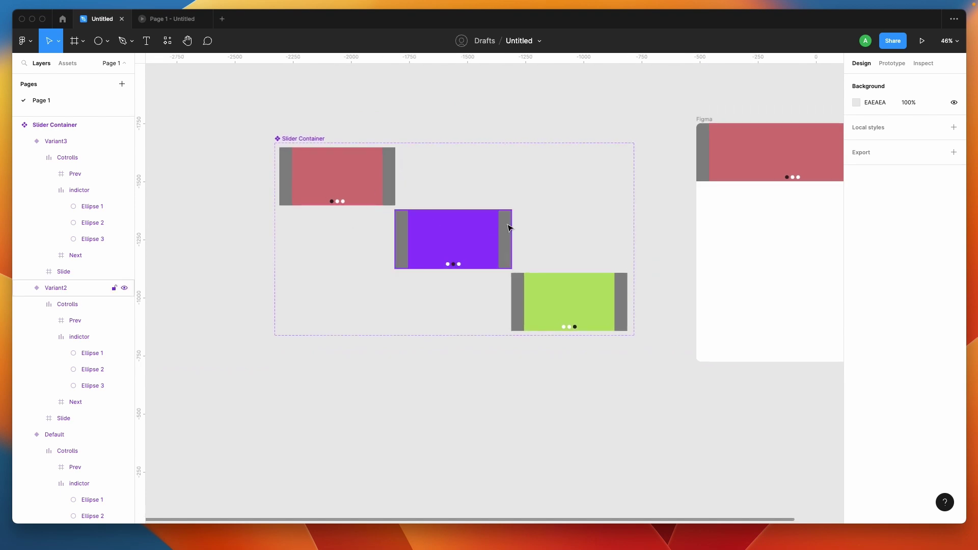
{"action": "left_click", "coordinate": [179, 22]}
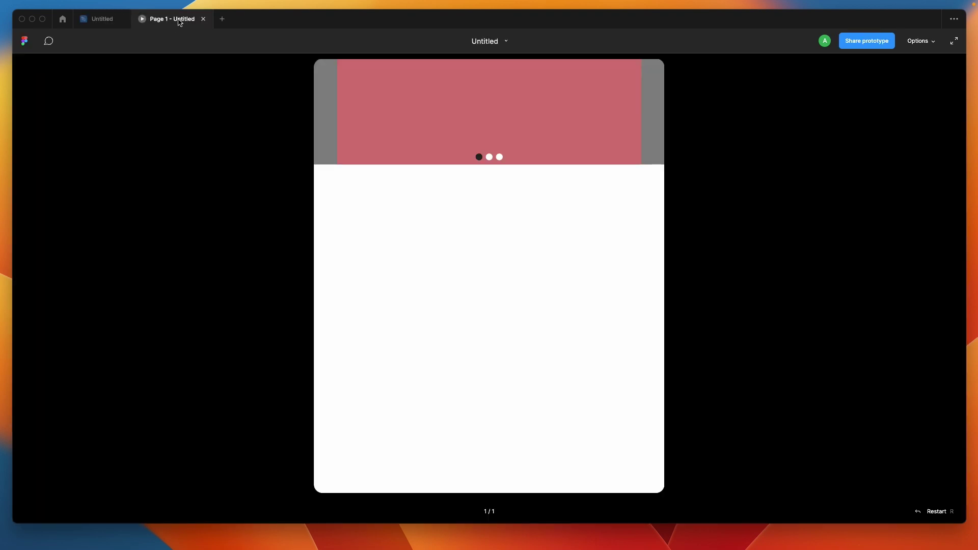
{"action": "left_click", "coordinate": [649, 136]}
{"action": "left_click", "coordinate": [649, 136]}
{"action": "left_click", "coordinate": [651, 135]}
{"action": "left_click", "coordinate": [651, 134]}
{"action": "left_click", "coordinate": [651, 134]}
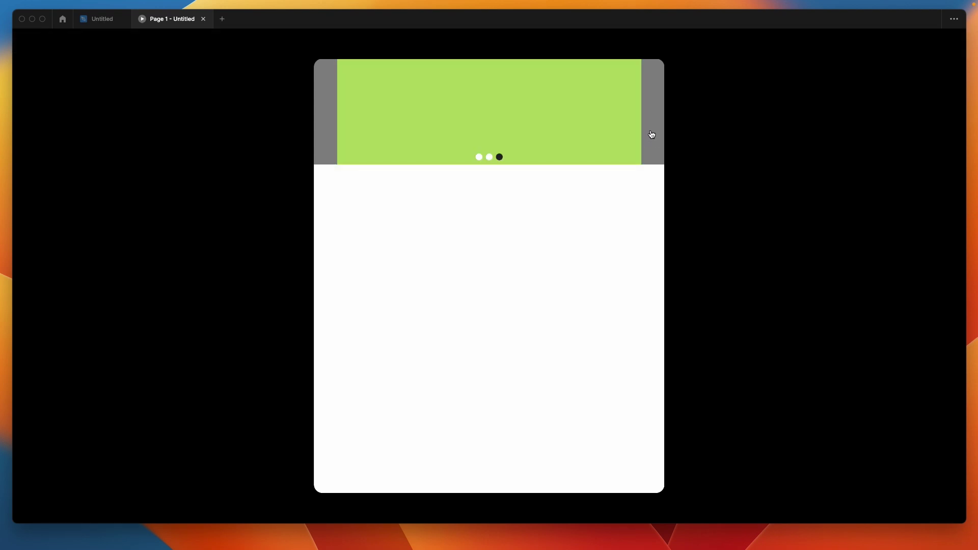
{"action": "left_click", "coordinate": [652, 134]}
{"action": "left_click", "coordinate": [651, 135]}
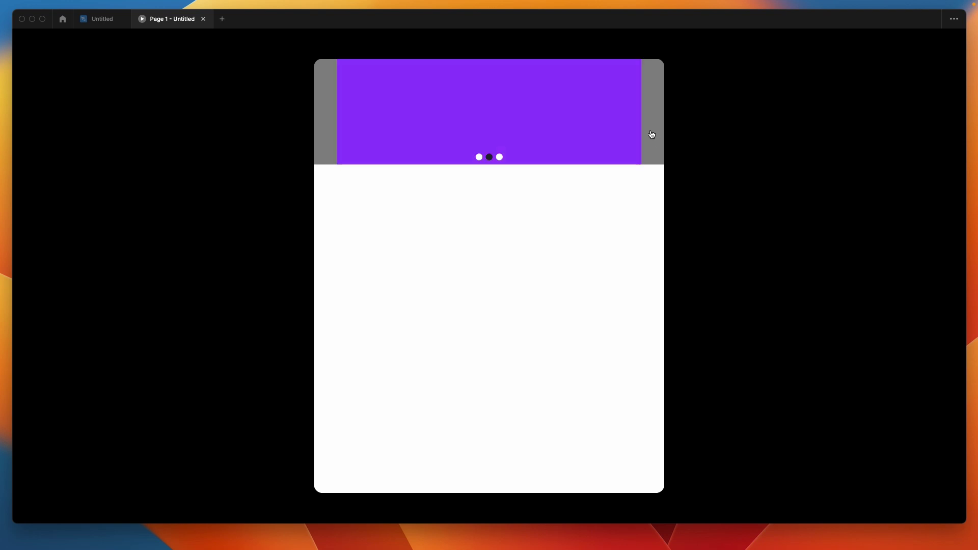
{"action": "left_click", "coordinate": [652, 135]}
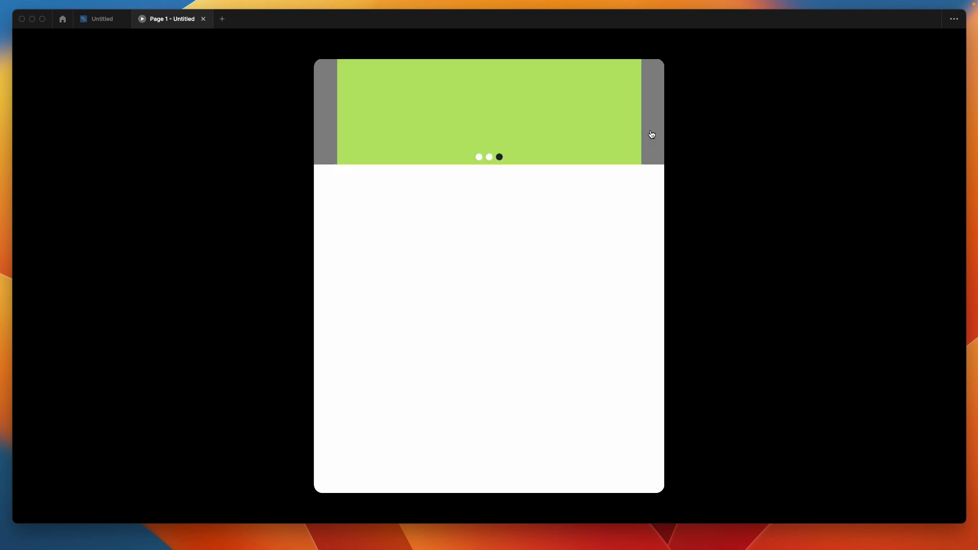
{"action": "left_click", "coordinate": [102, 22]}
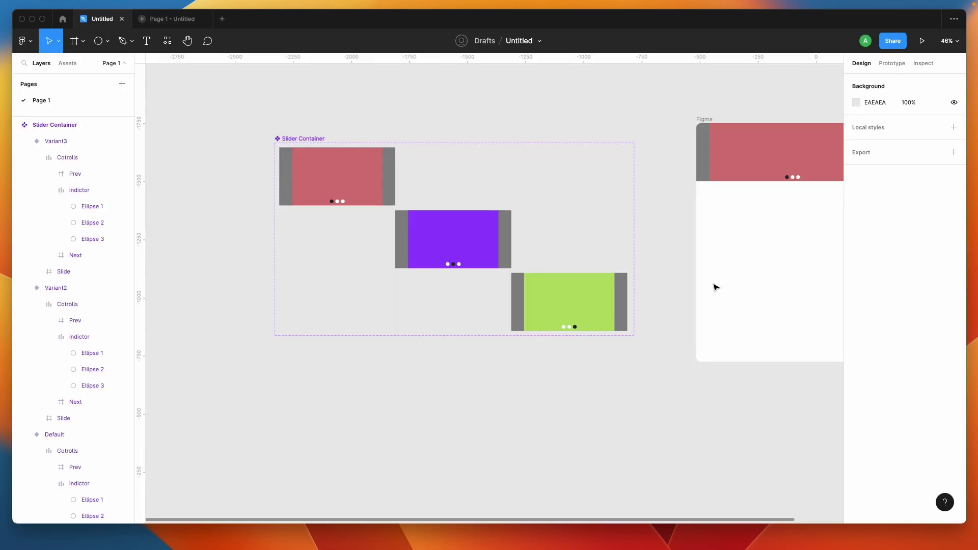
Stretch the slider instance in the phone frame to 329 px tall and launch the prototype preview.
{"action": "scroll", "coordinate": [754, 172], "scroll_direction": "right", "scroll_amount": 3}
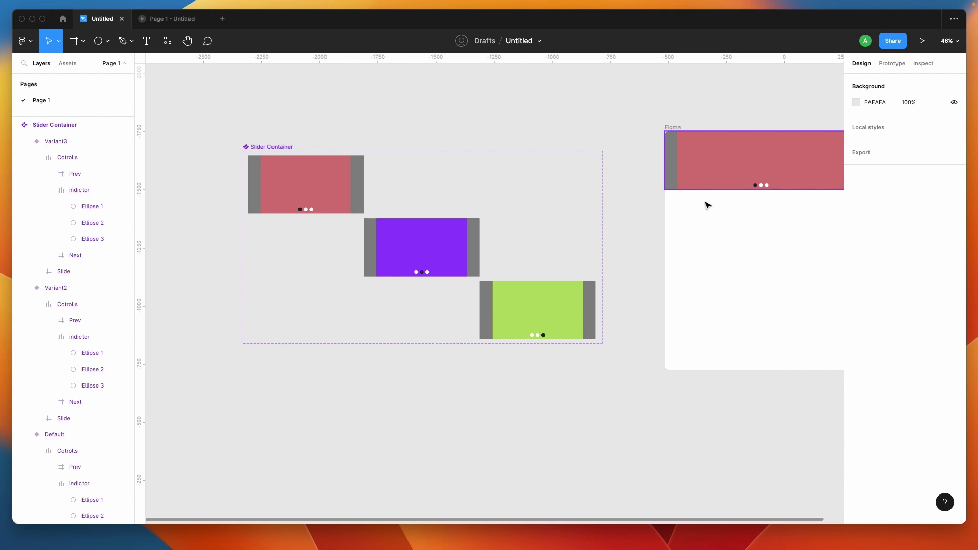
{"action": "left_click", "coordinate": [863, 63]}
{"action": "left_click", "coordinate": [713, 163]}
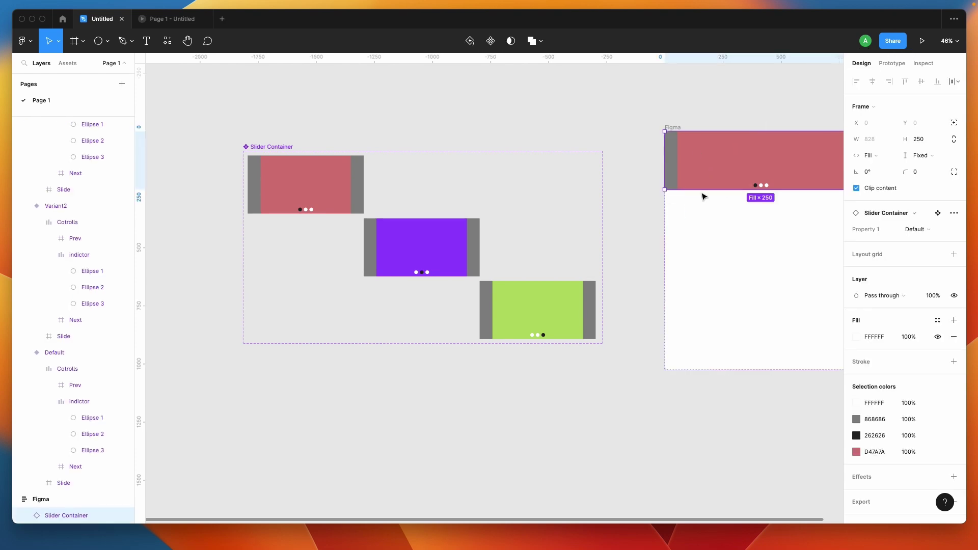
{"action": "left_click_drag", "start_coordinate": [705, 189], "coordinate": [711, 209]}
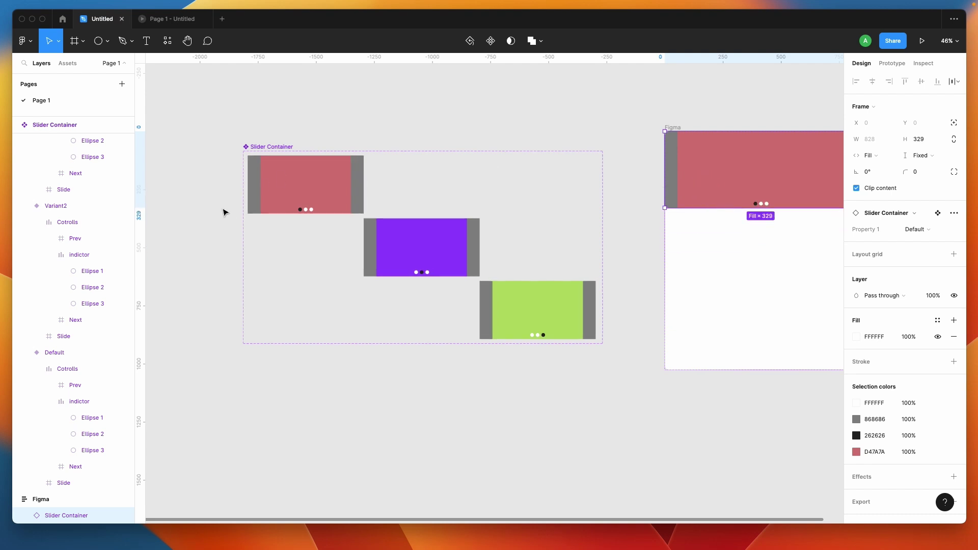
{"action": "left_click", "coordinate": [189, 23]}
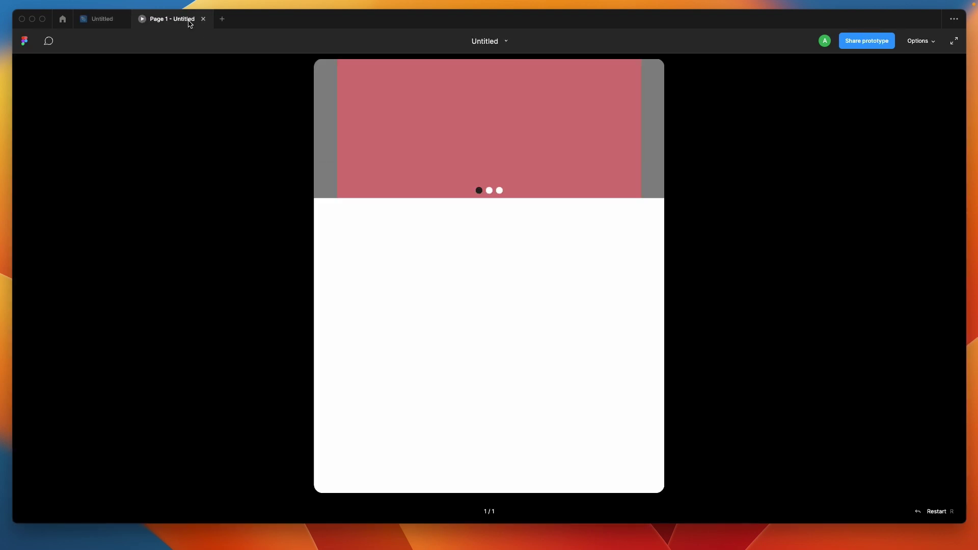
Advance the preview twice to the green slide, then go back to the Untitled design file.
{"action": "left_click", "coordinate": [654, 153]}
{"action": "left_click", "coordinate": [653, 152]}
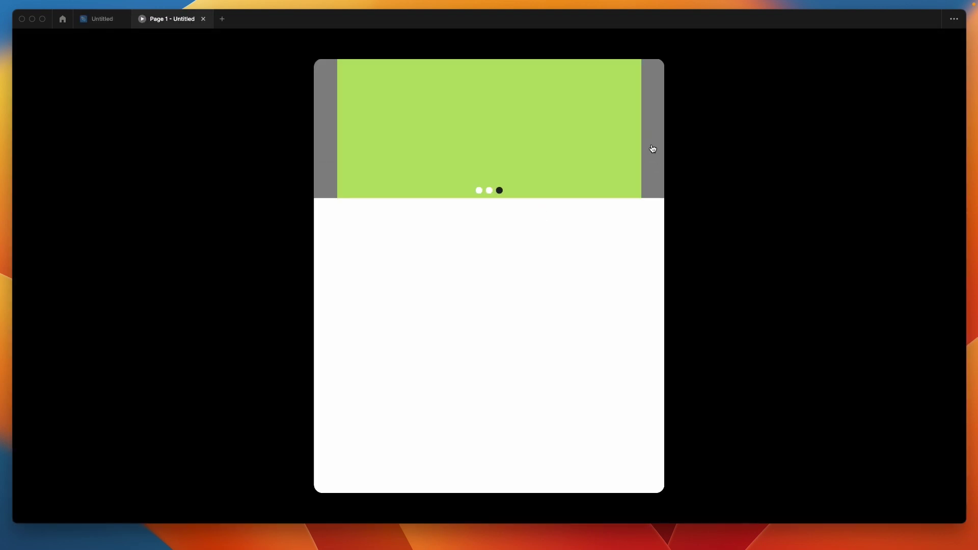
{"action": "left_click", "coordinate": [102, 18]}
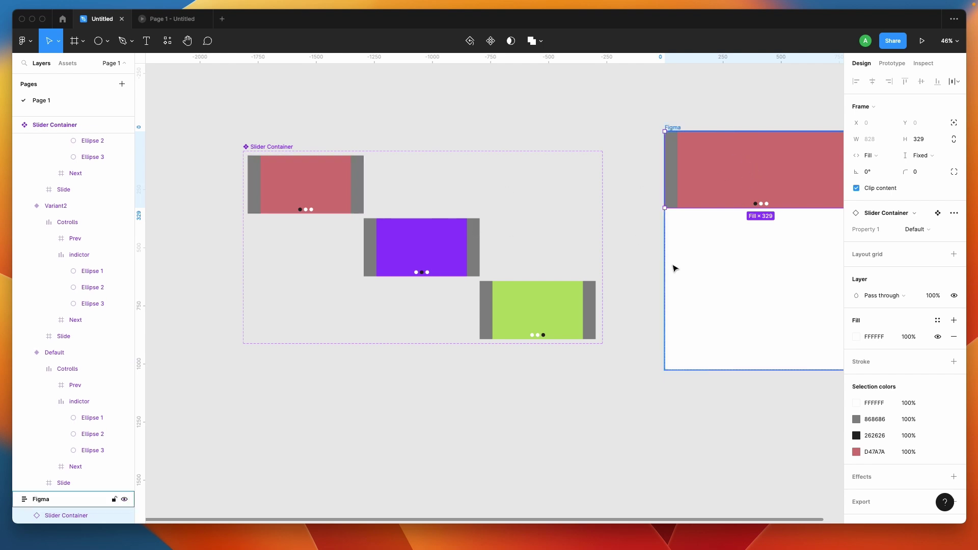
{"action": "scroll", "coordinate": [676, 243], "scroll_direction": "right", "scroll_amount": 2}
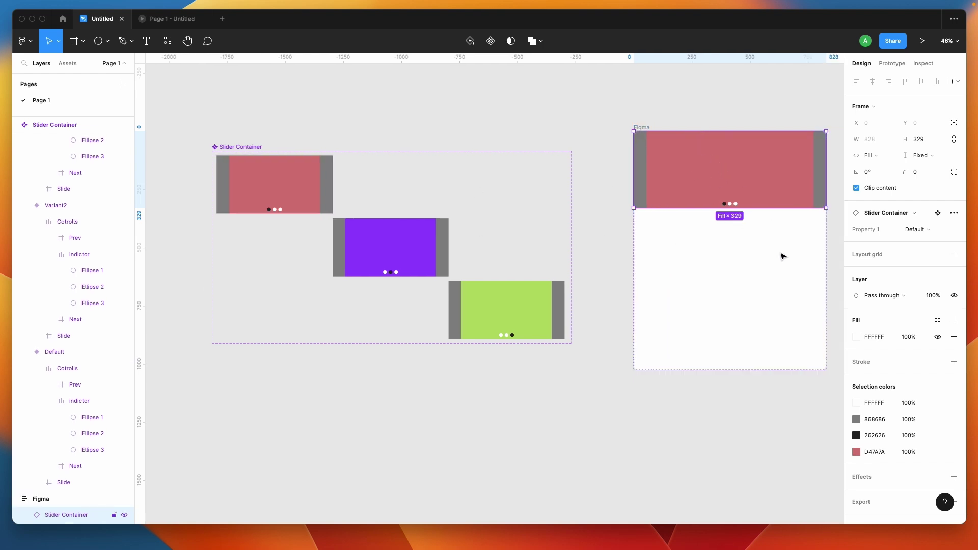
{"action": "key", "text": "ctrl+z"}
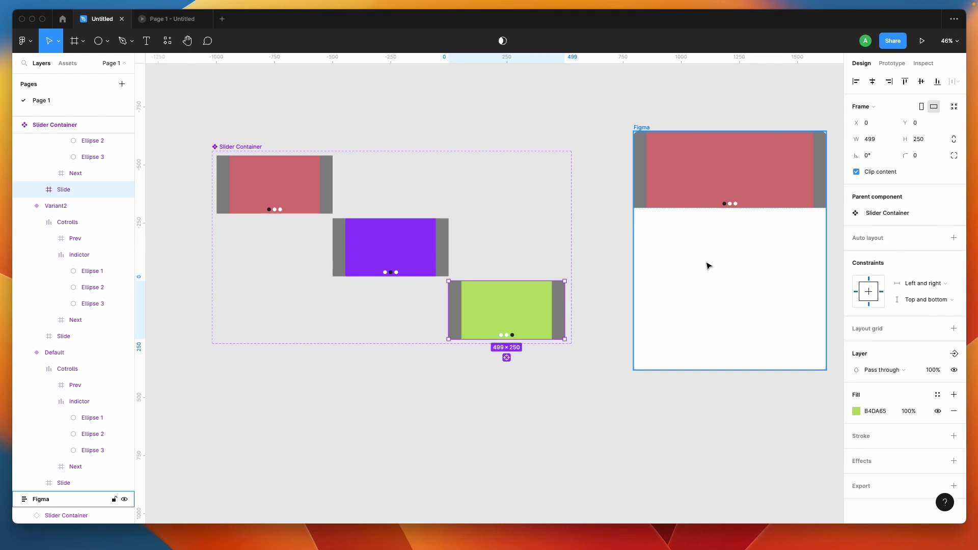